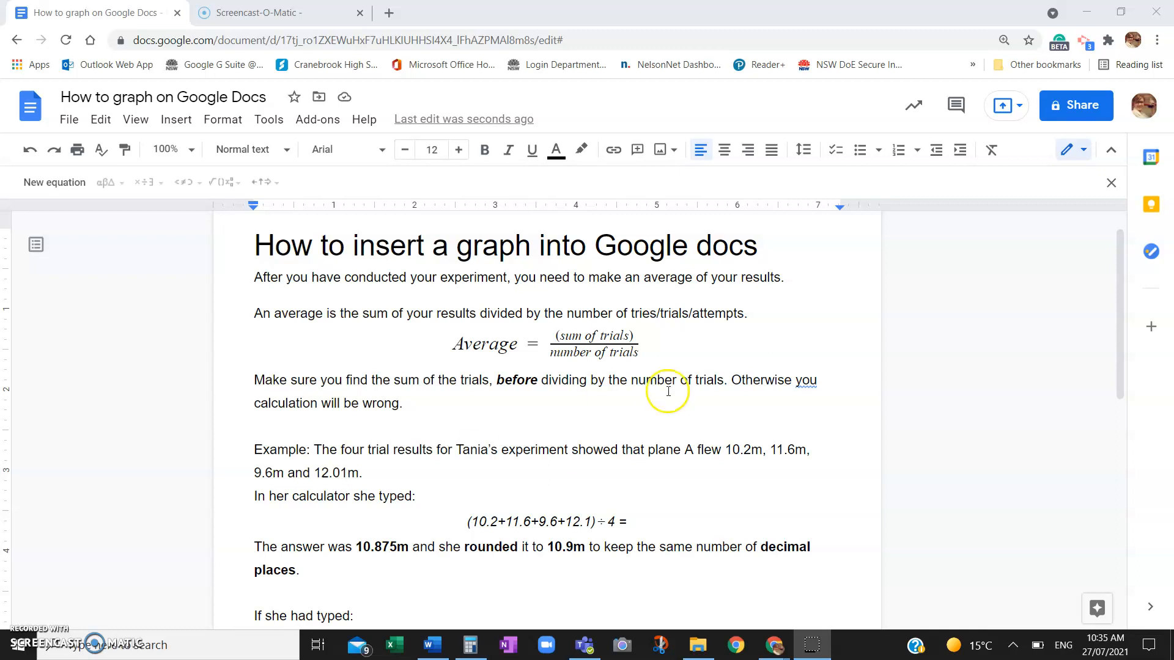
Step: Correct "you" to "your" in the sentence warning that the calculation will be wrong
left_click(812, 384)
type("r")
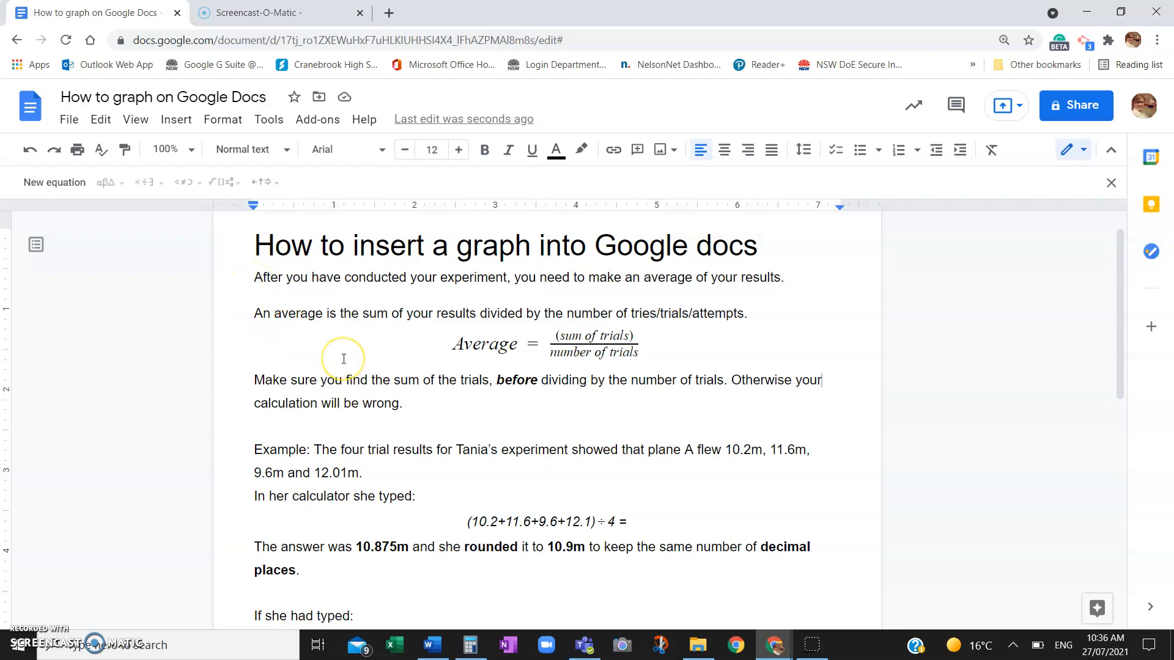
Step: Make the "Results table" heading and the table's two header rows bold
scroll(344, 359, "down", 1)
scroll(344, 359, "down", 5)
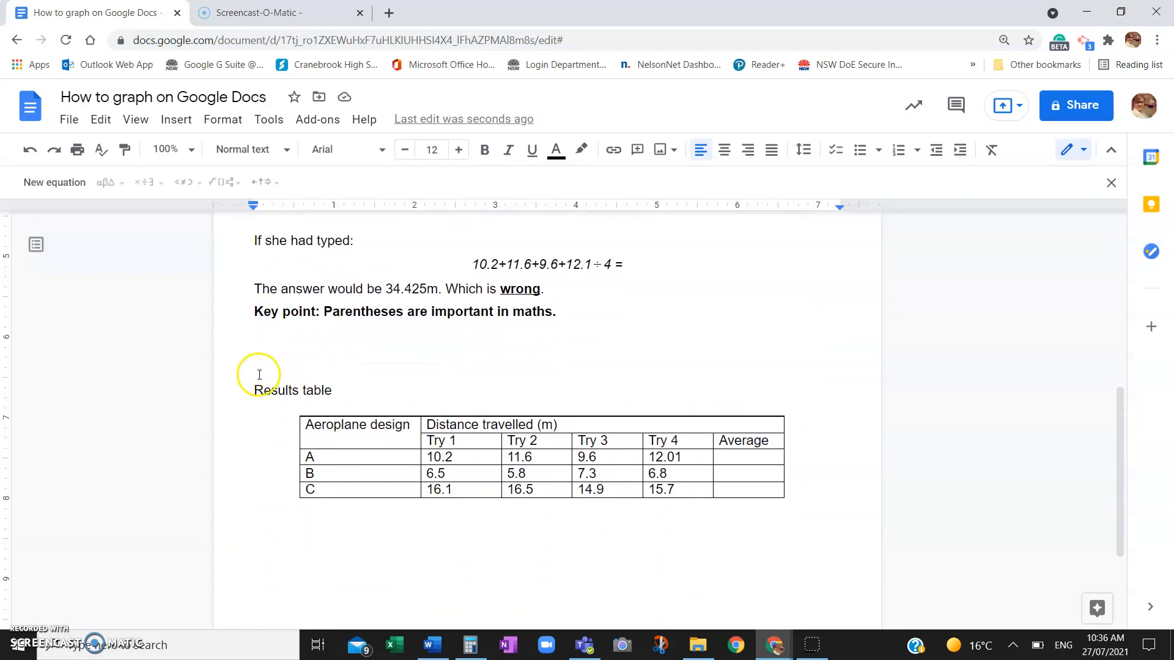
left_click_drag(254, 391, 343, 462)
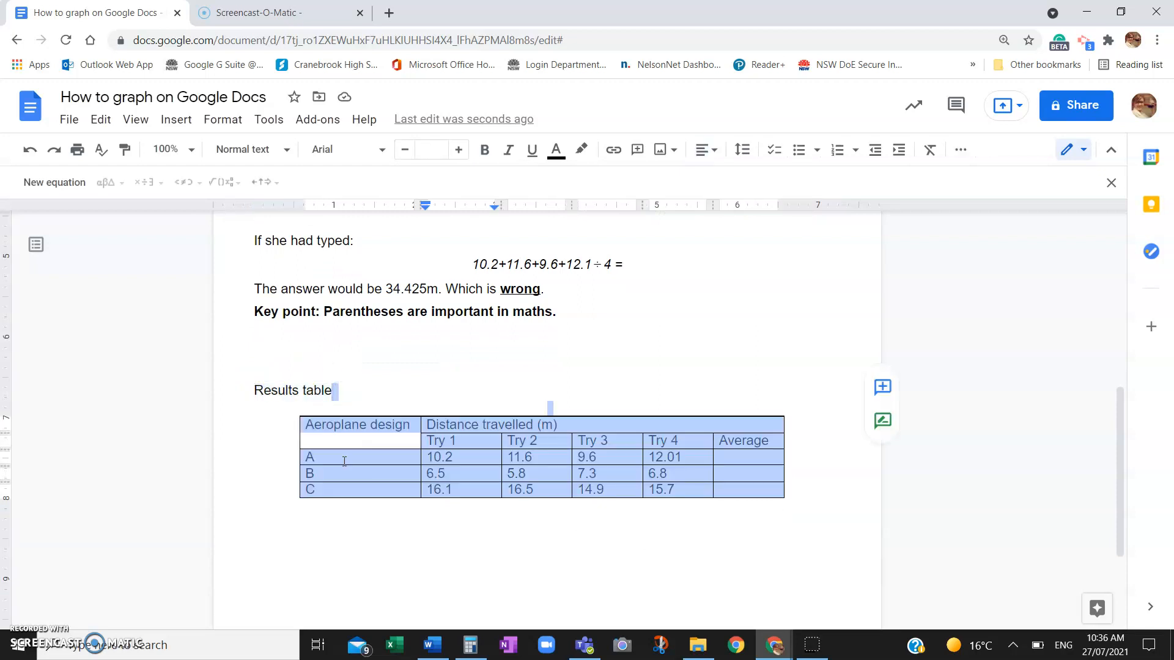
left_click(256, 389)
left_click(334, 392, "shift")
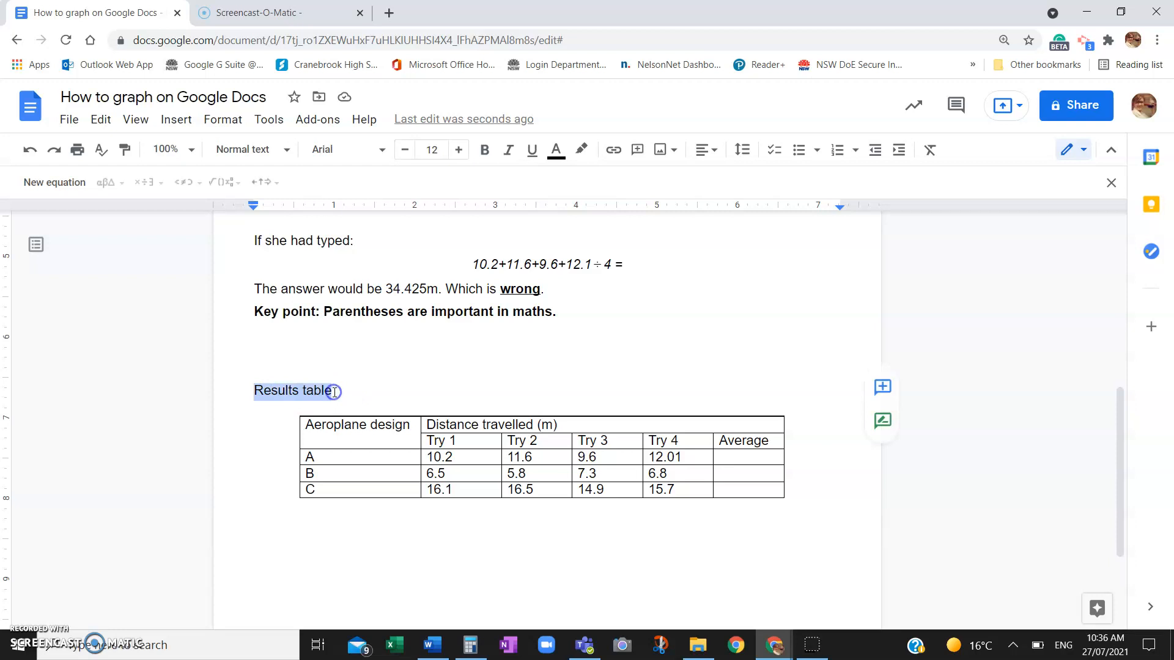
key("ctrl+b")
left_click_drag(365, 435, 756, 443)
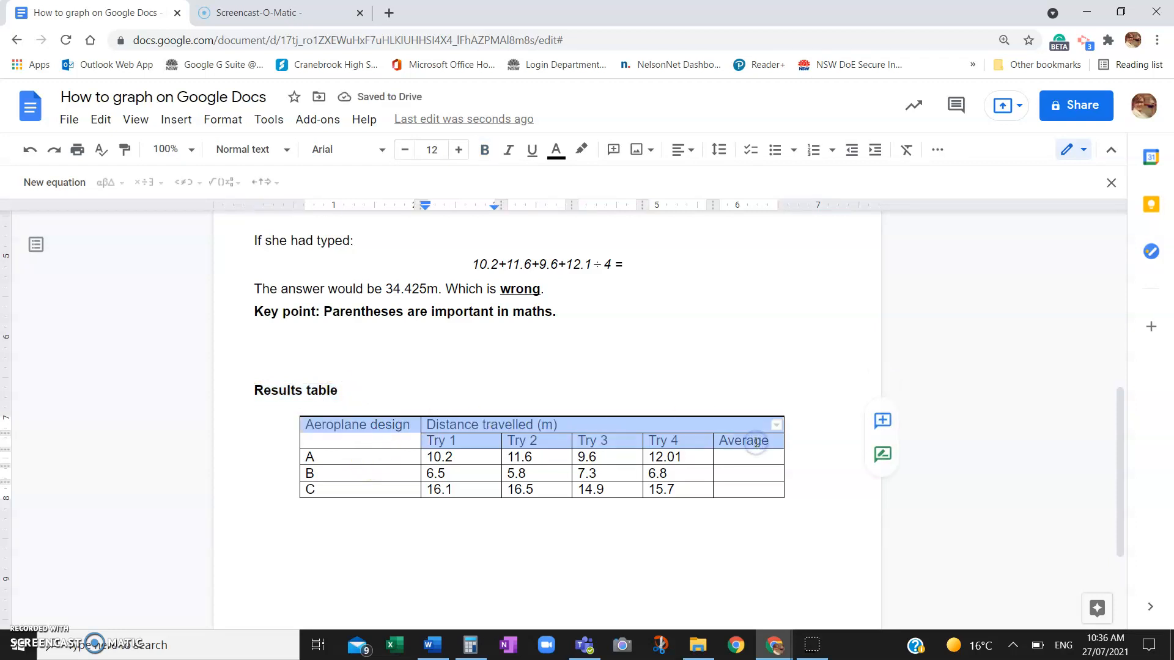
key("ctrl+b")
Step: Set the document zoom to 125%
left_click(181, 148)
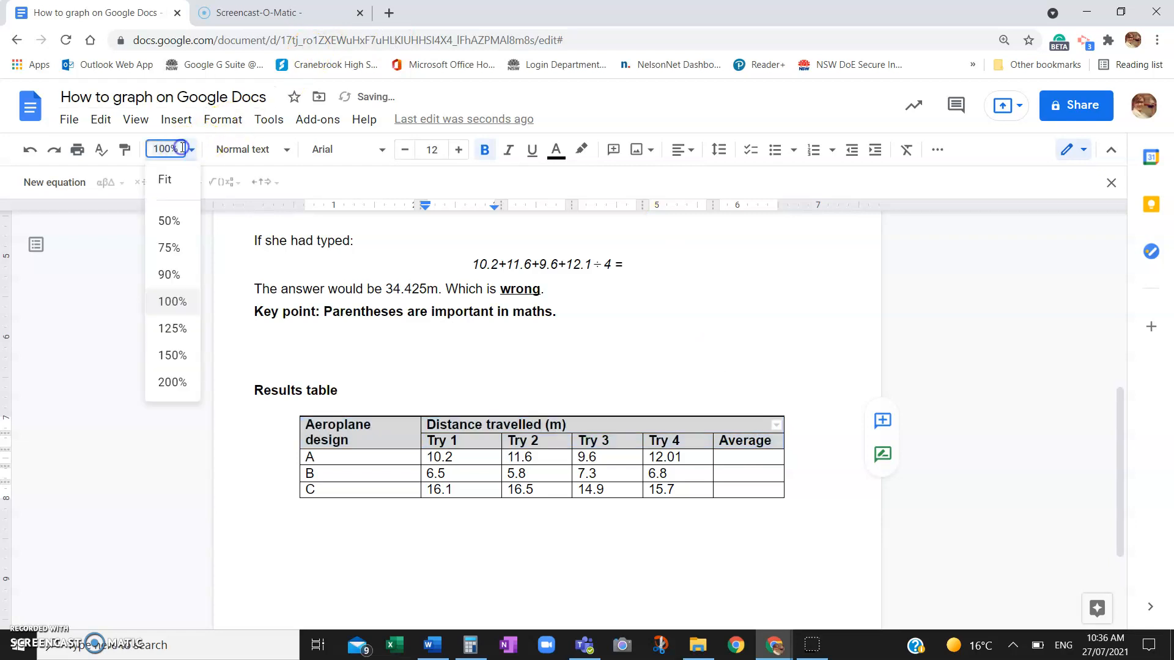
left_click(184, 329)
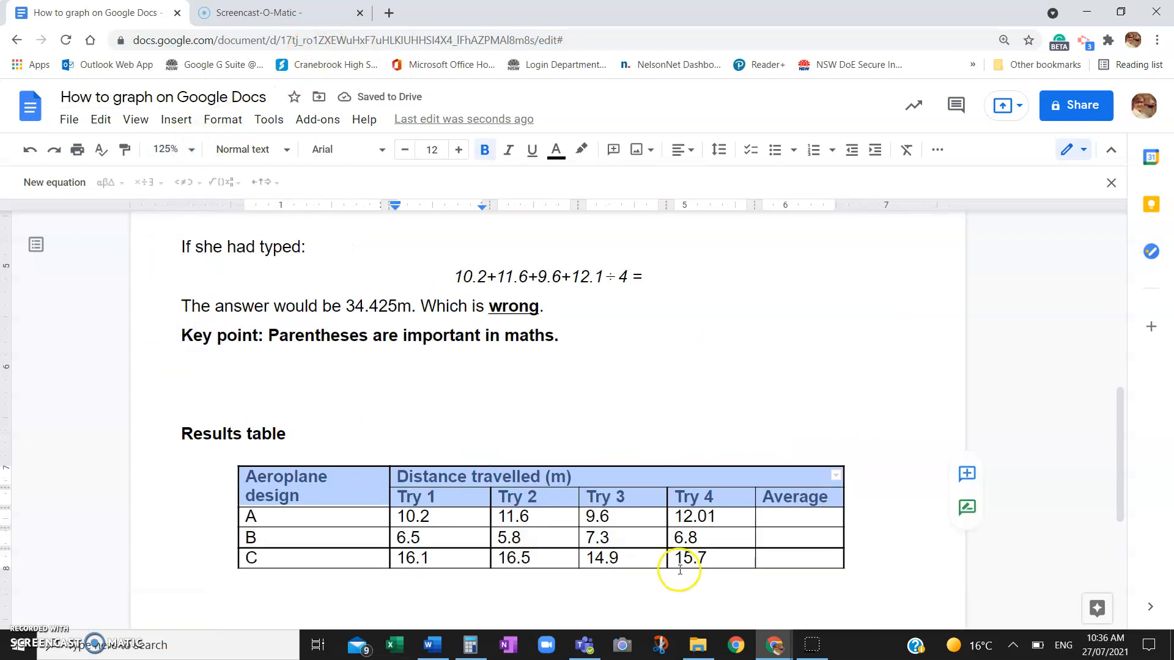
left_click(449, 501)
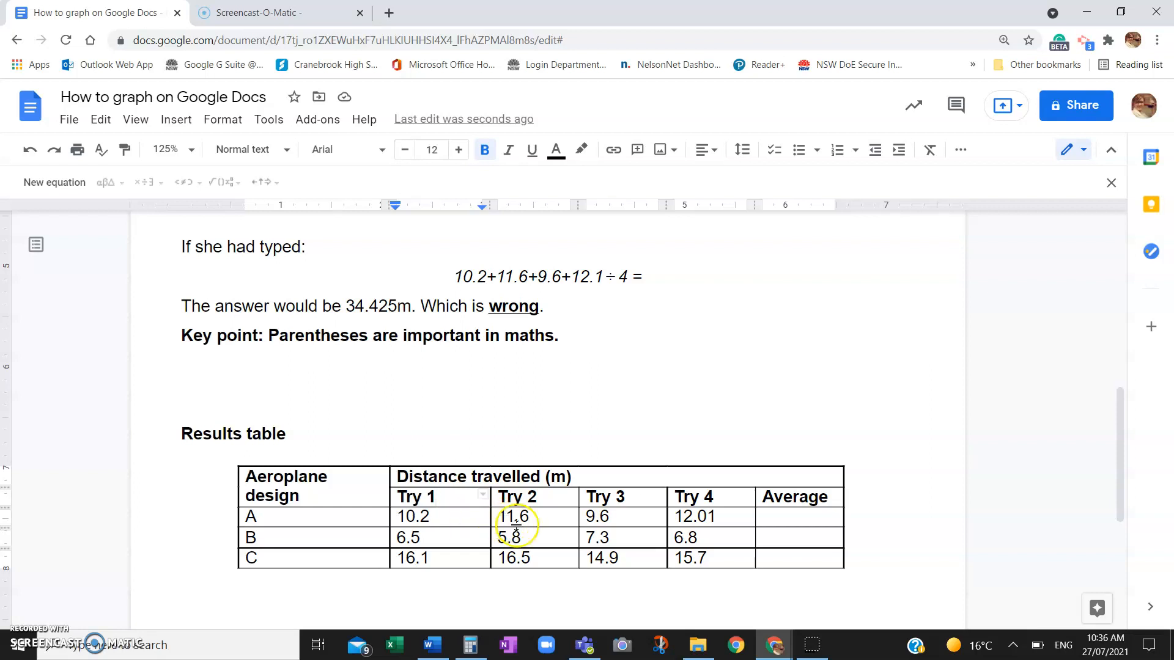
left_click(454, 516)
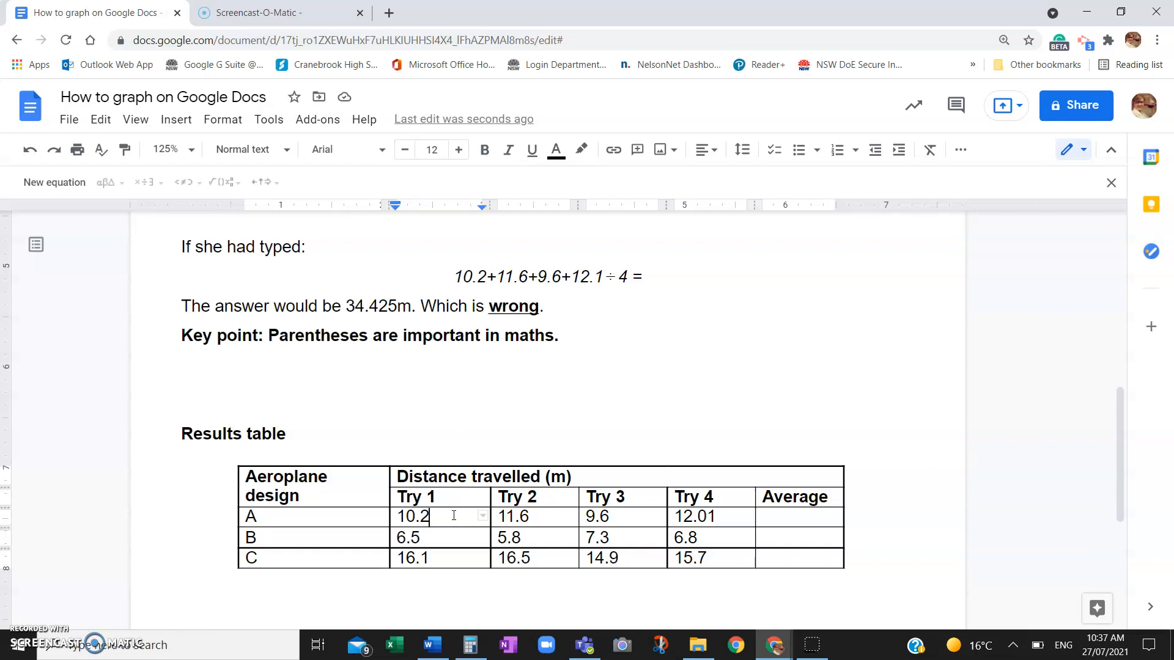
left_click_drag(453, 517, 698, 521)
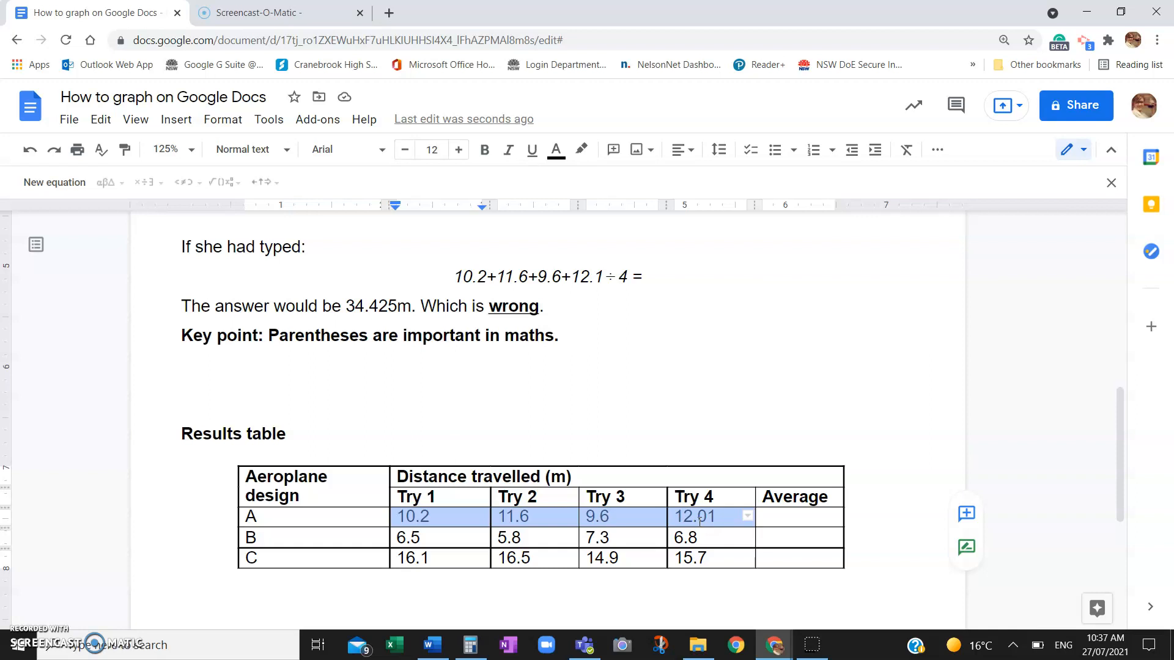
left_click(569, 518)
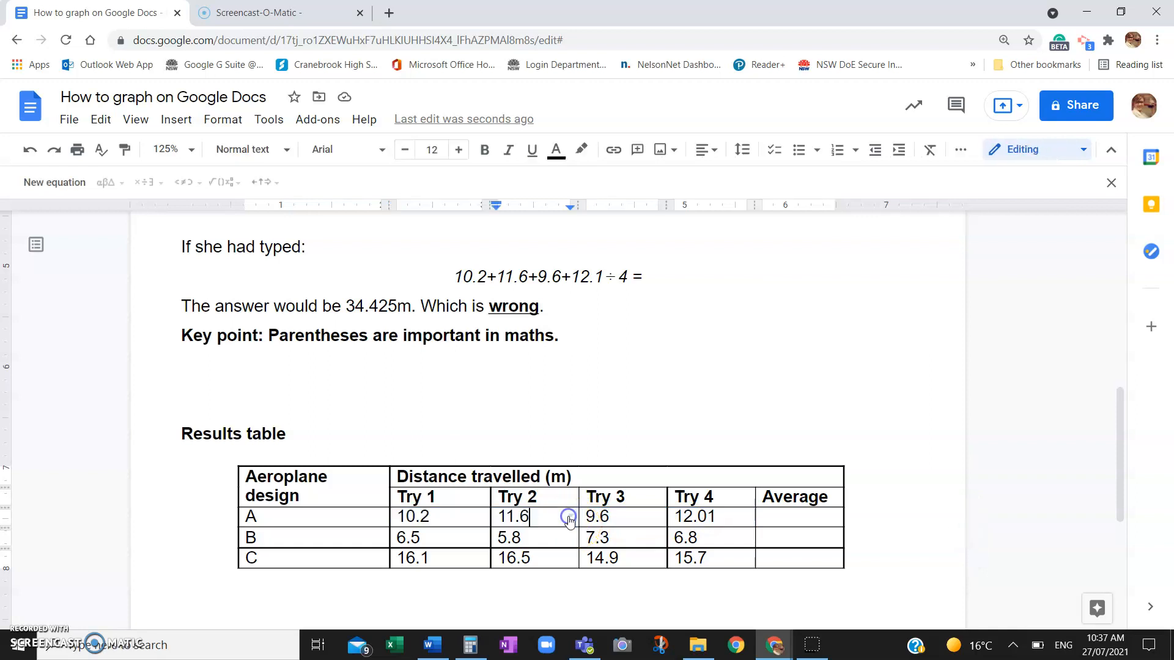
left_click(474, 517)
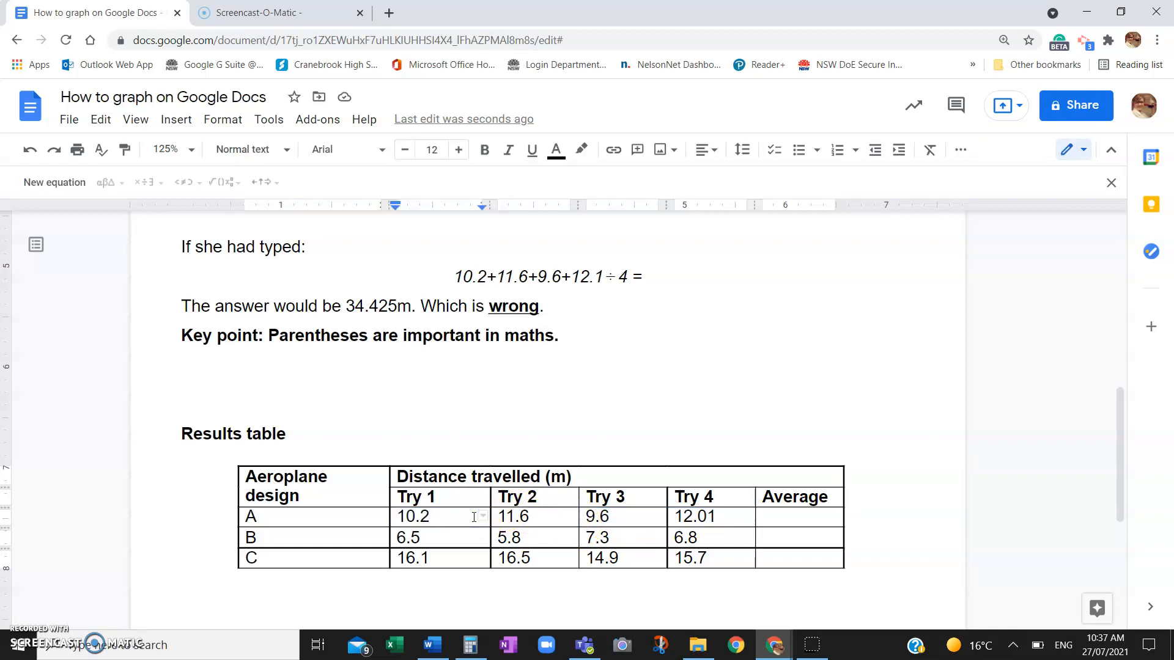
Step: Centre-align the text in all cells of the results table
left_click(362, 475)
left_click_drag(362, 475, 781, 557)
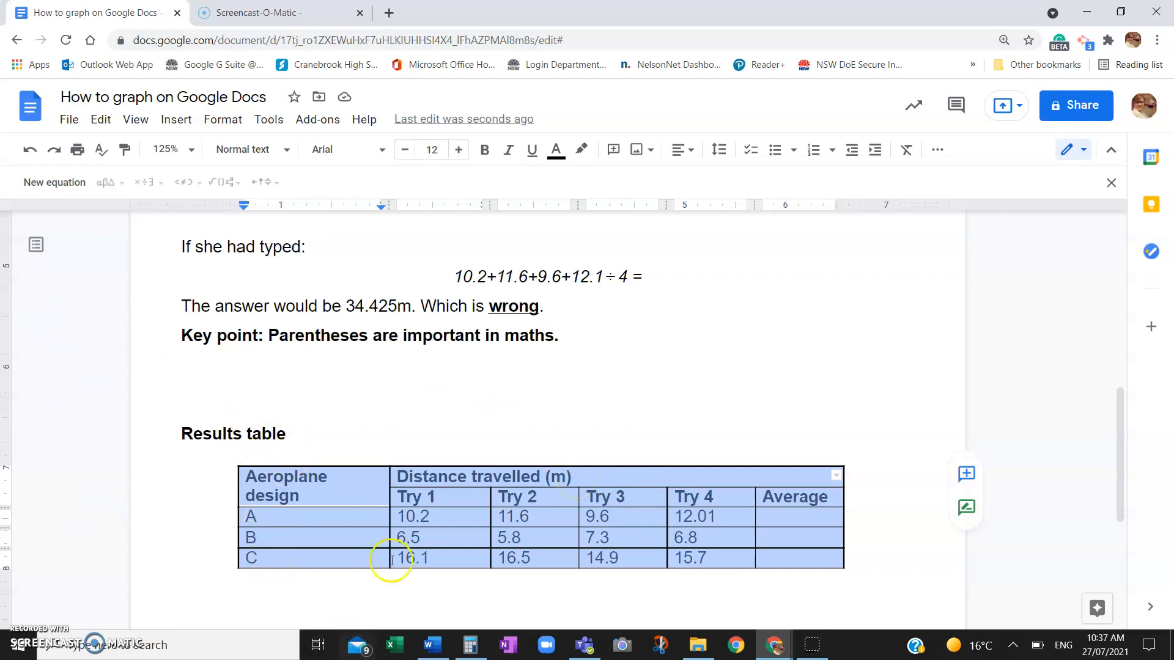
left_click(697, 149)
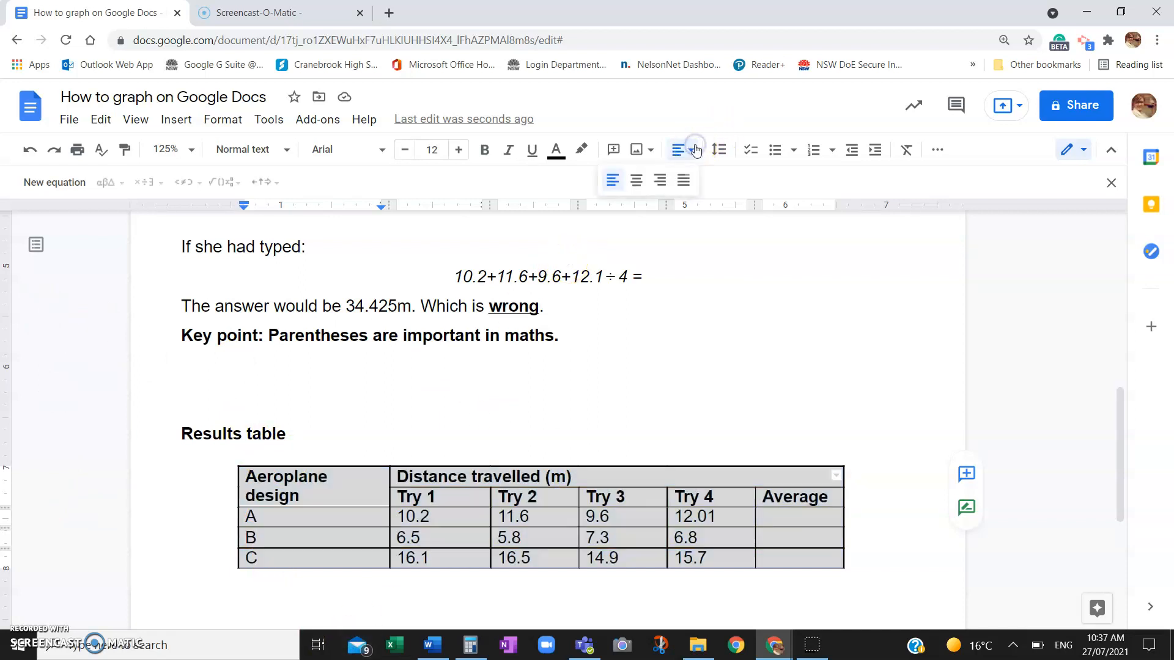
left_click(636, 181)
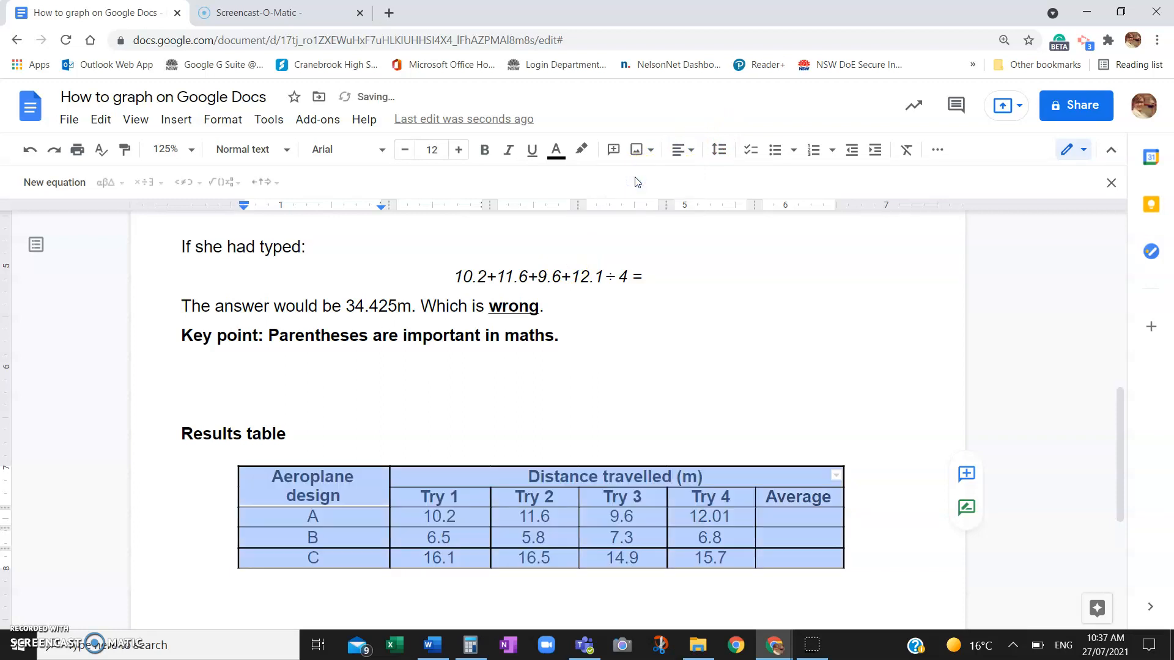
left_click(777, 515)
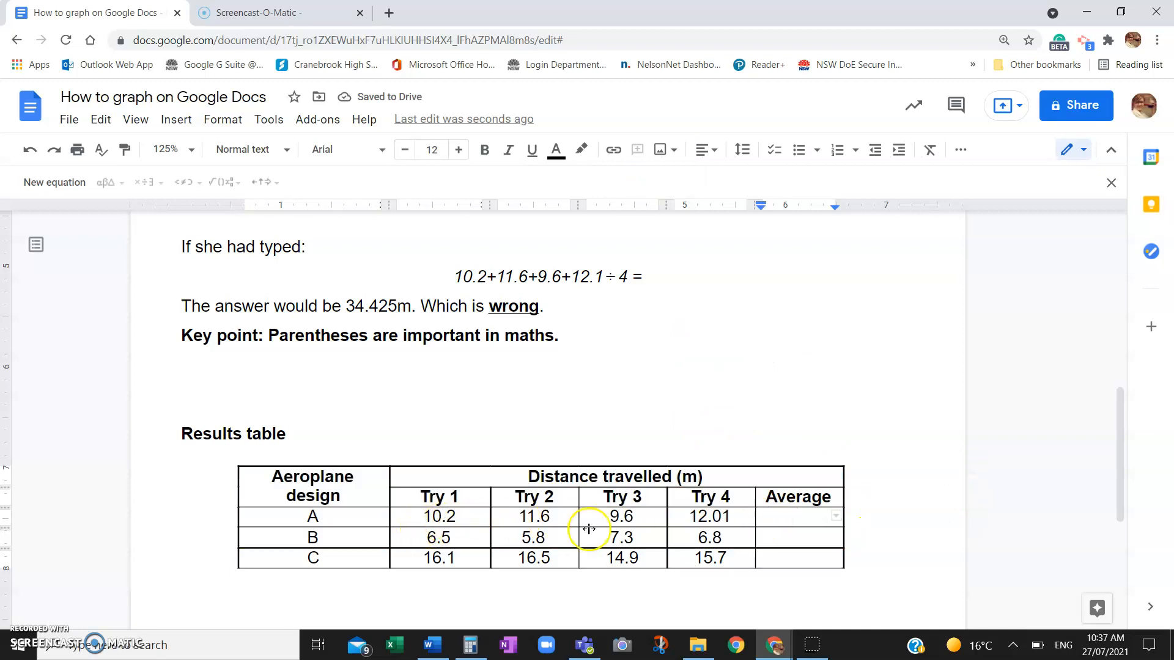
Step: Correct the Try 4 result for aeroplane design A to 12.1 in the results table
left_click(720, 518)
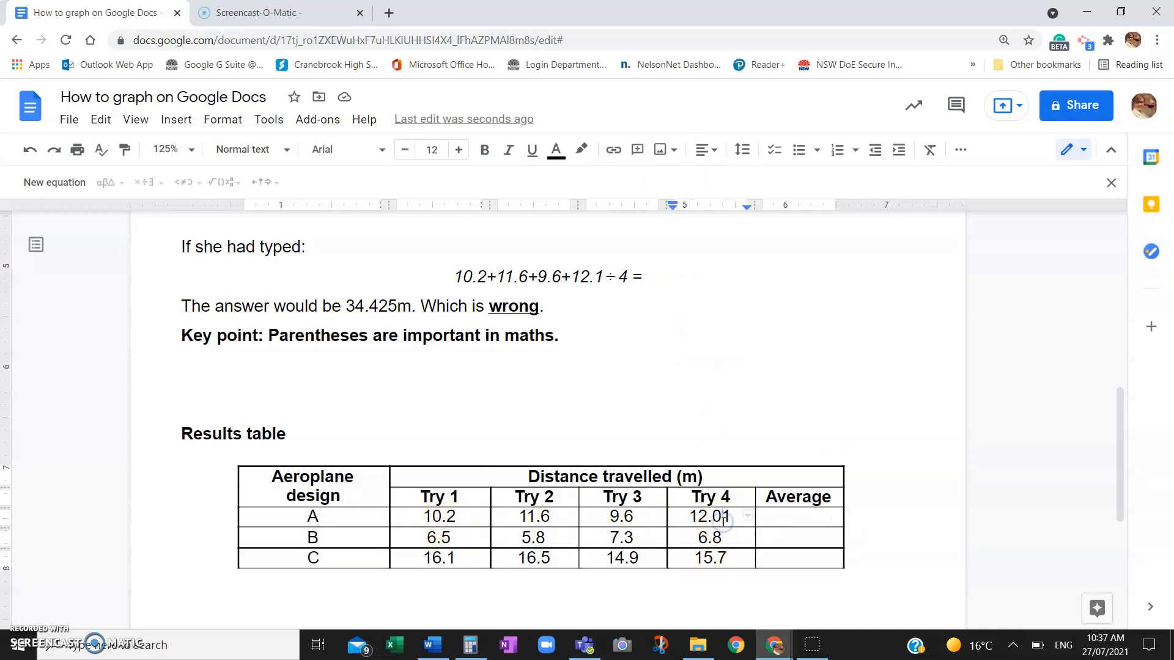
key("BackSpace")
left_click(466, 514)
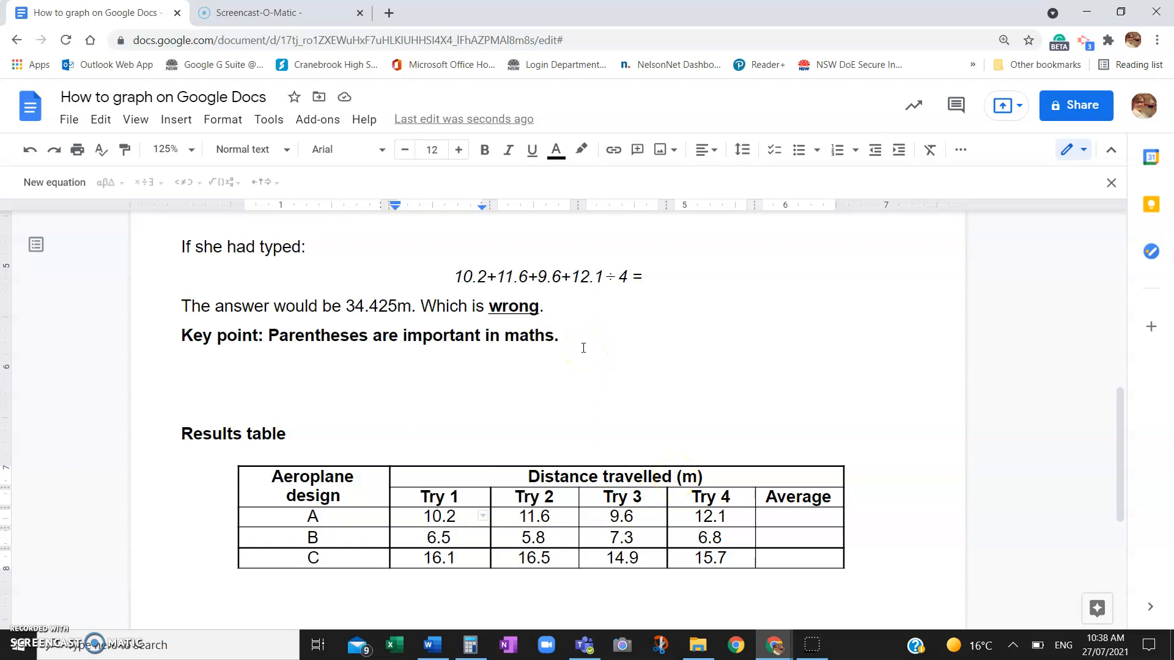
scroll(583, 348, "up", 1)
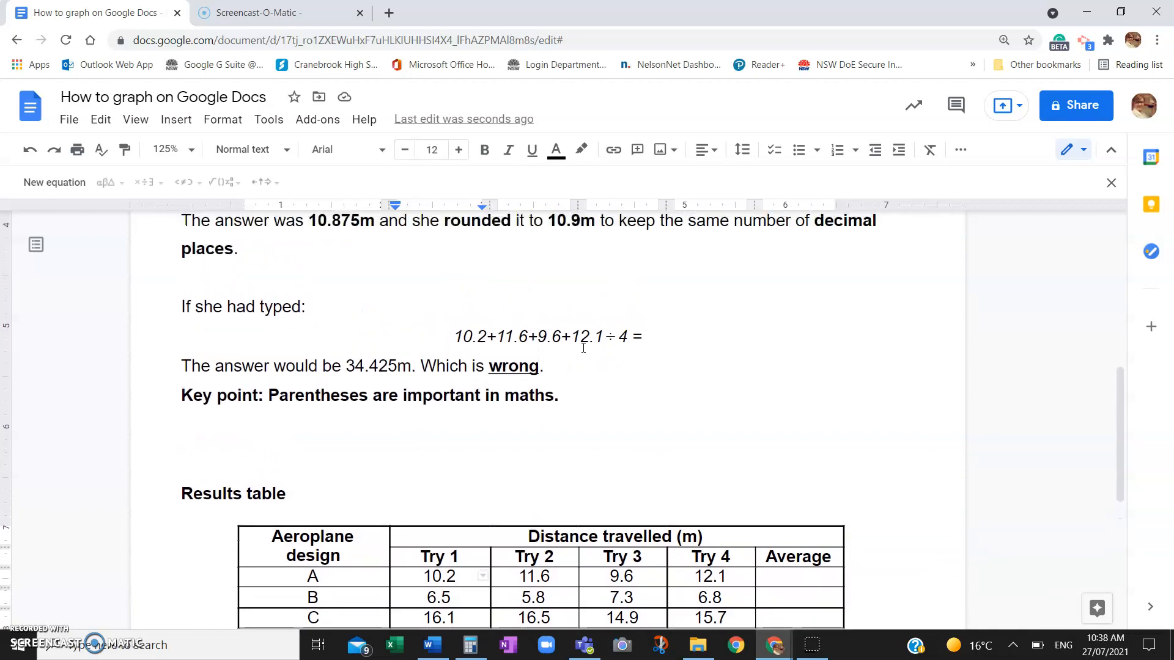
scroll(512, 451, "down", 1)
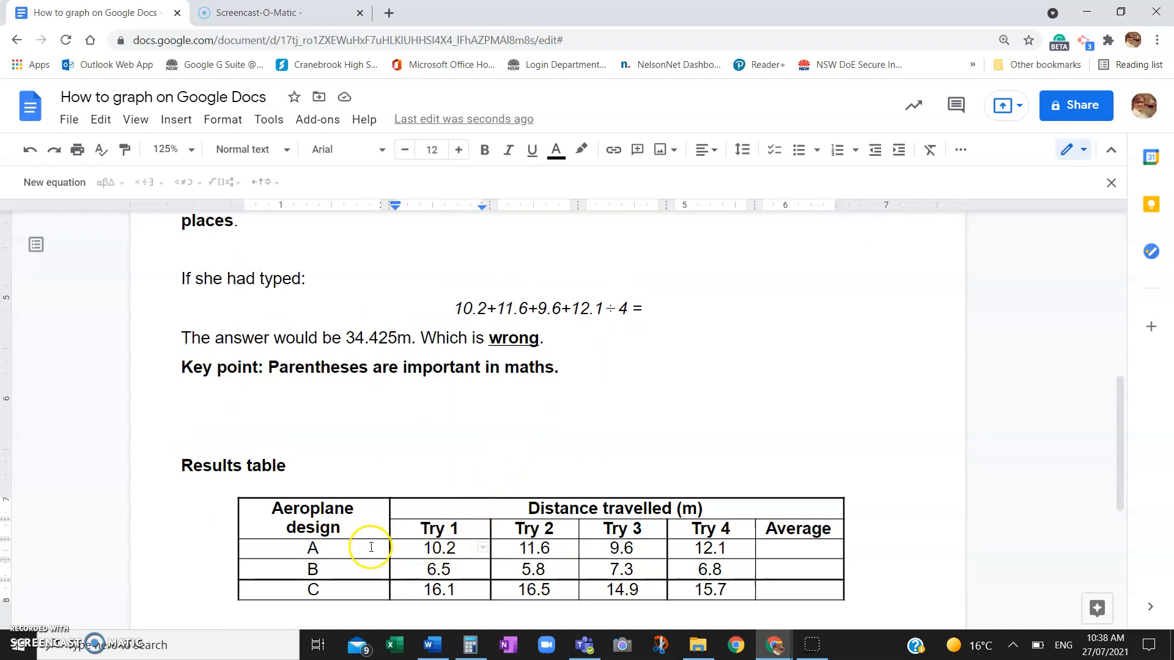
left_click(685, 550)
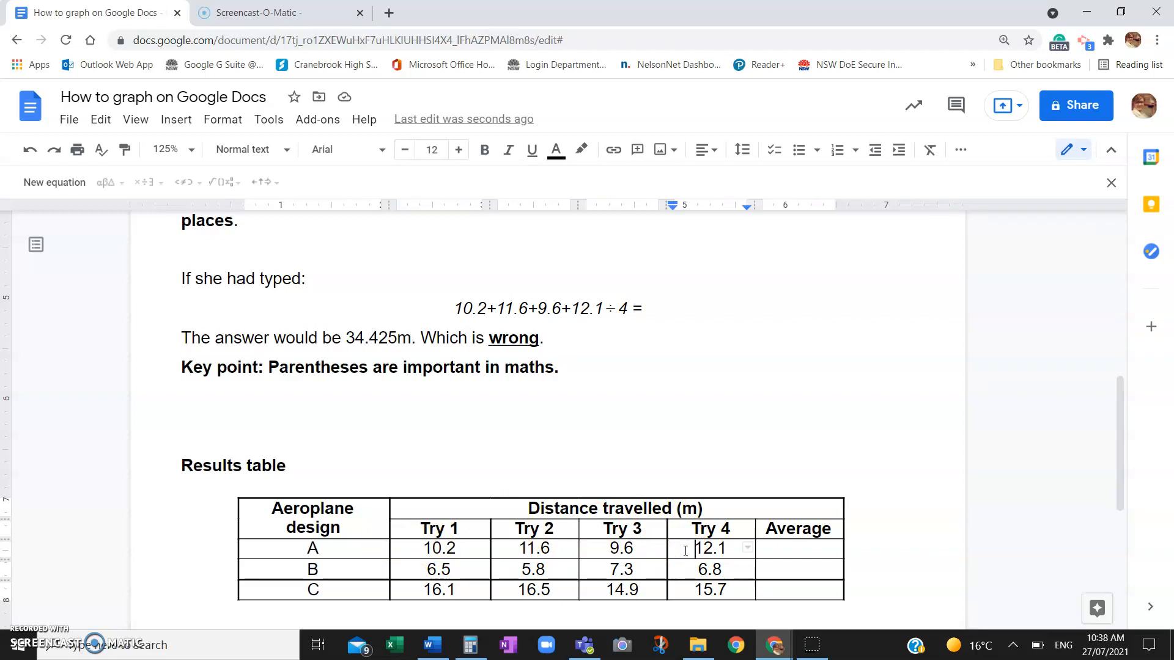
Step: Make the word "average" bold and italic in the sentence that defines an average
scroll(639, 421, "up", 5)
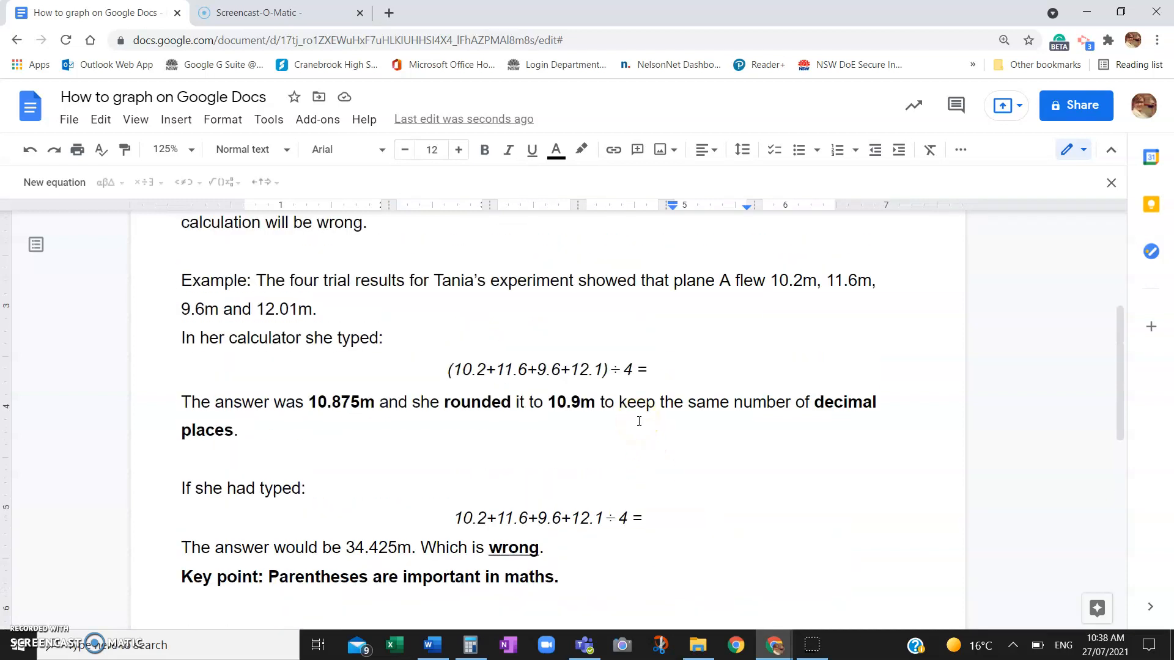
scroll(639, 421, "up", 1)
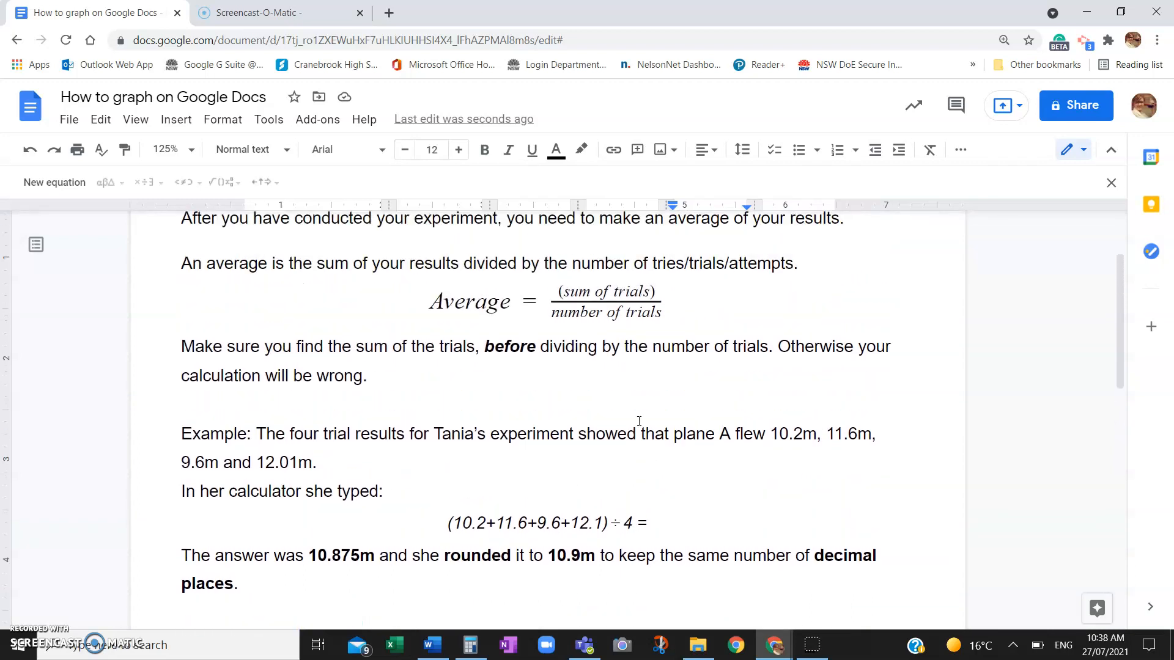
double_click(229, 271)
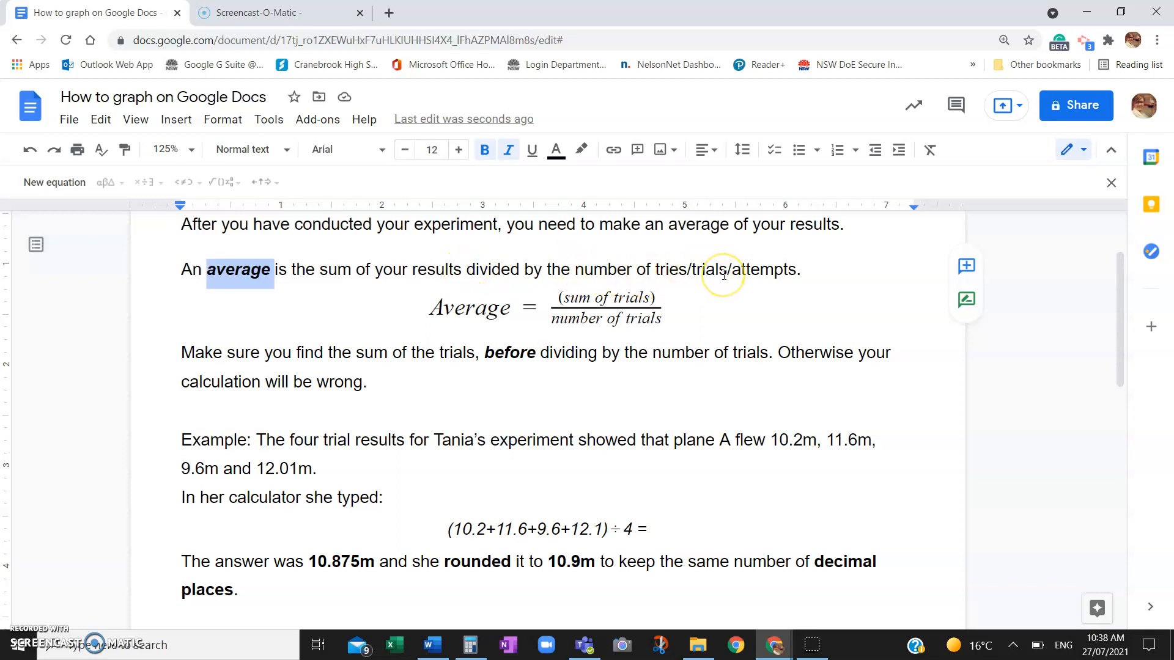
Step: Reword the end of the average definition to read "tries (trials or attempts)" without slashes
left_click(689, 269)
key("Delete")
type("(")
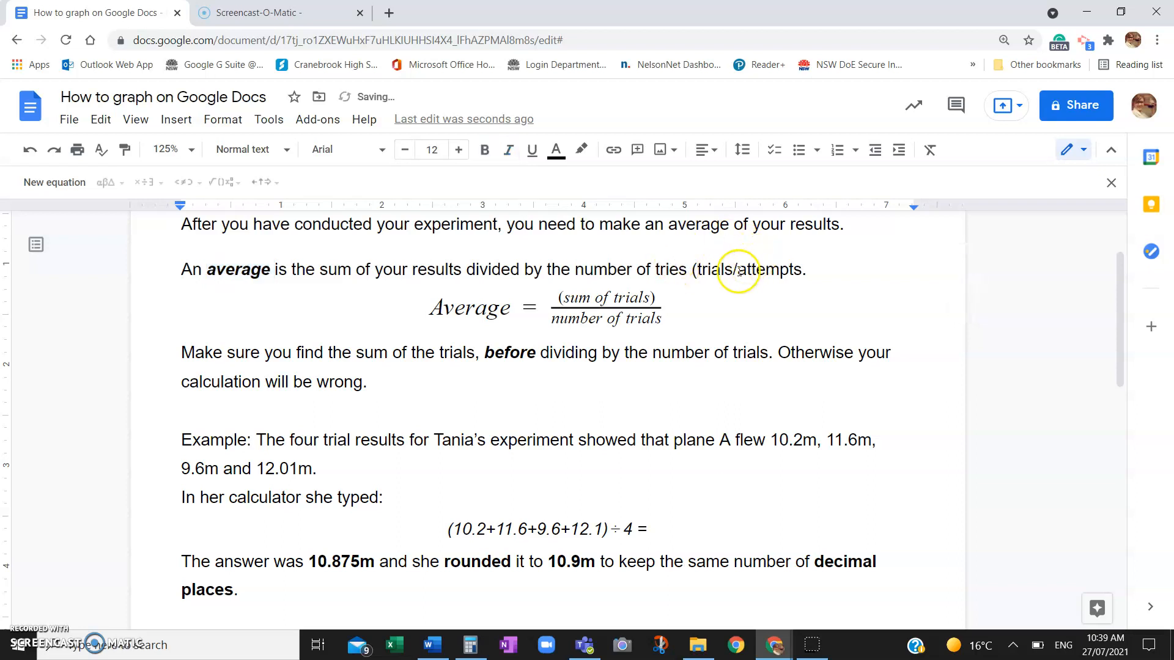
left_click(738, 270)
key("BackSpace")
type("or")
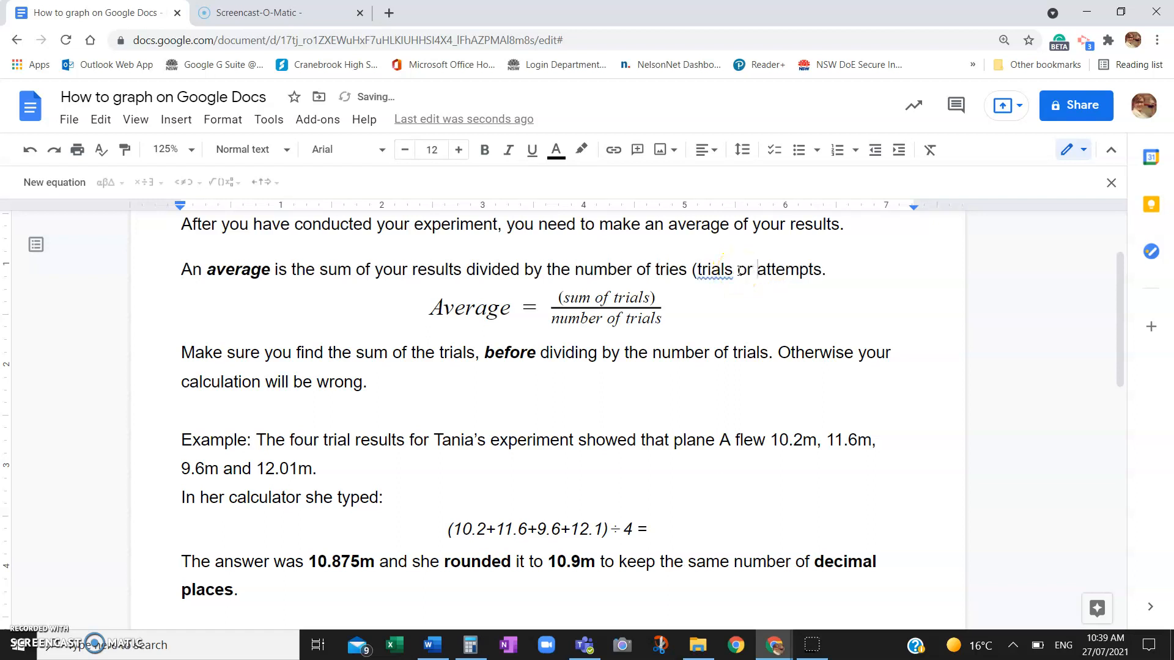
left_click(822, 269)
type(")")
left_click(557, 298)
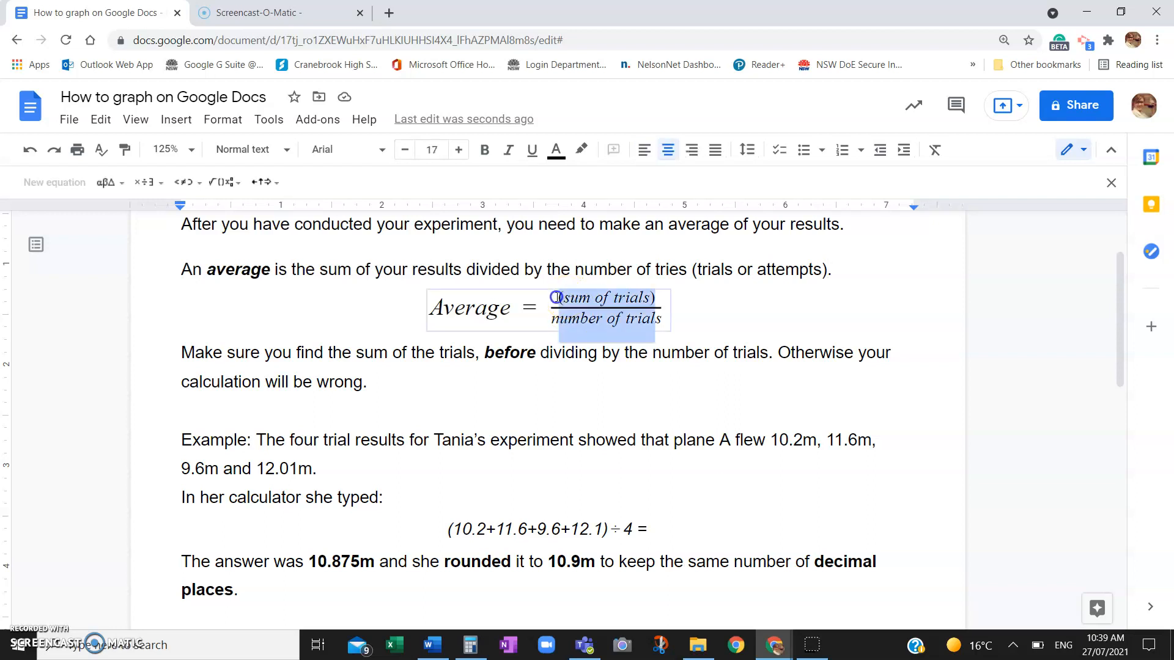
left_click(565, 298)
double_click(565, 297)
left_click(564, 297)
left_click(554, 301)
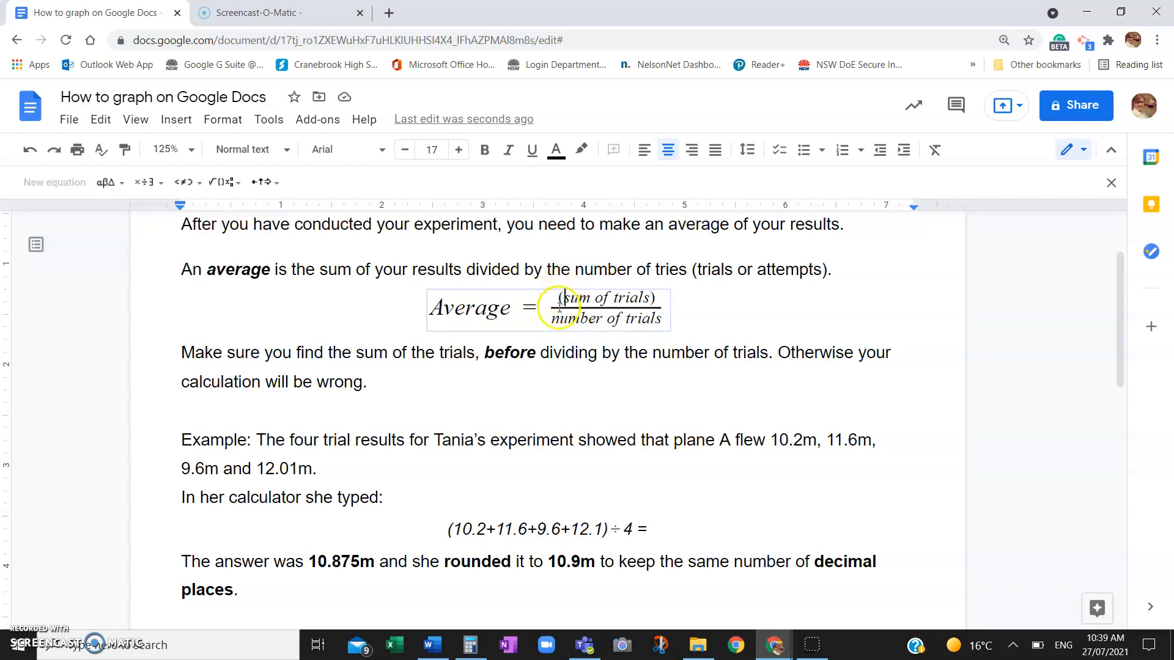
left_click(615, 284)
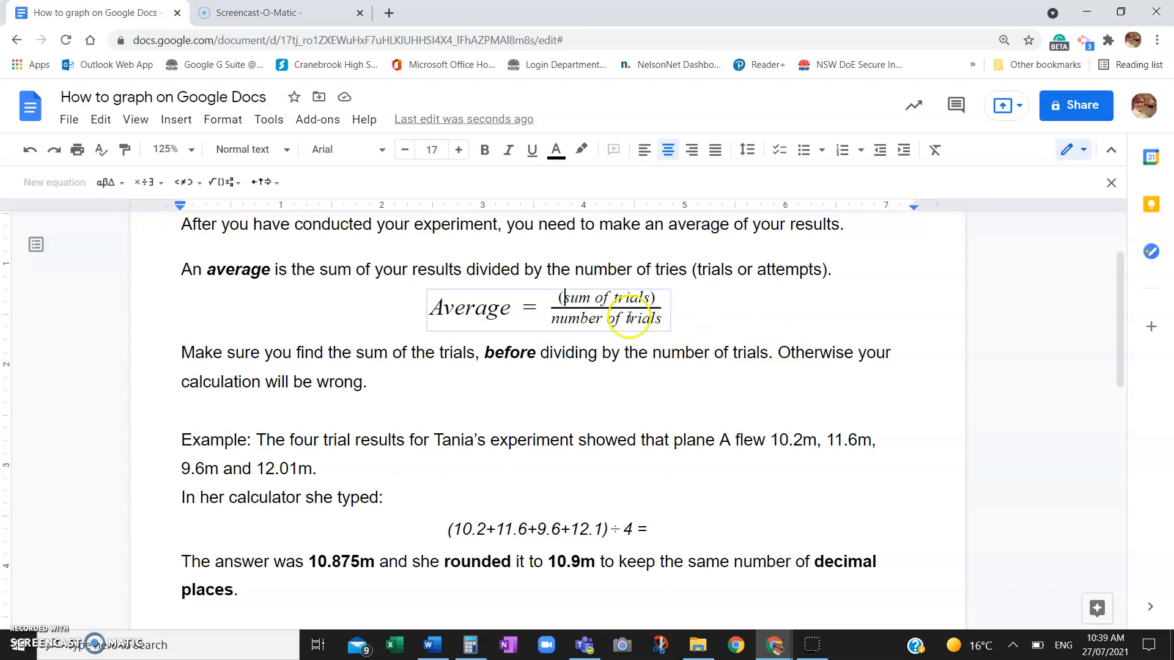
Step: Make the "Example:" label at the start of the trial results paragraph bold
scroll(516, 420, "down", 2)
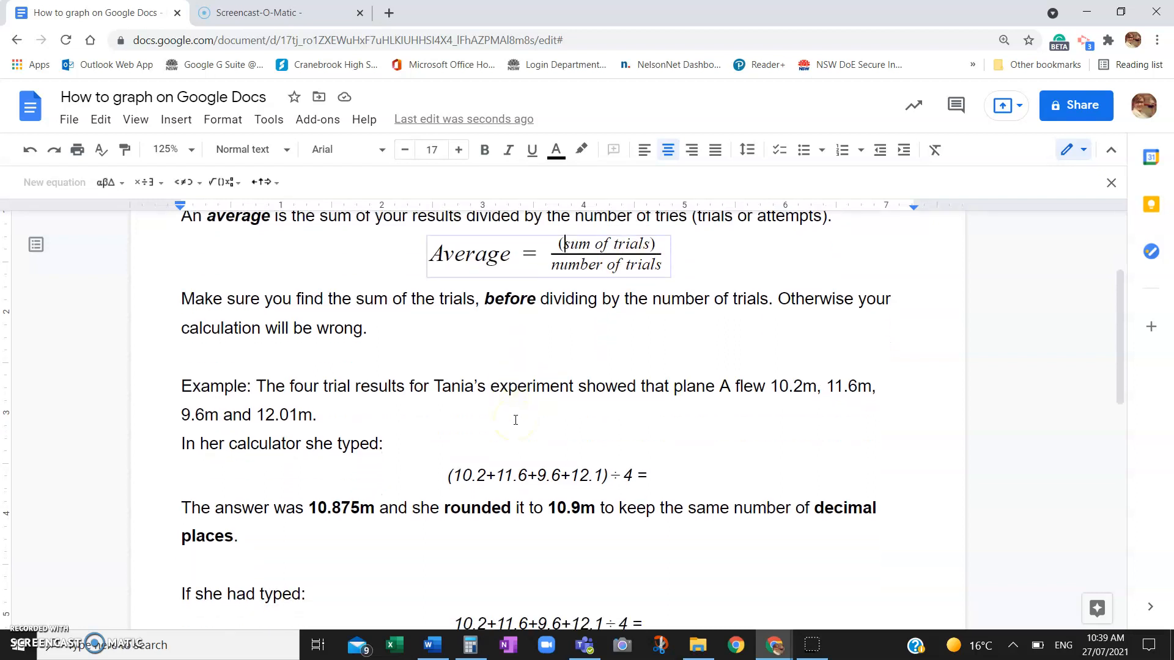
scroll(516, 420, "down", 1)
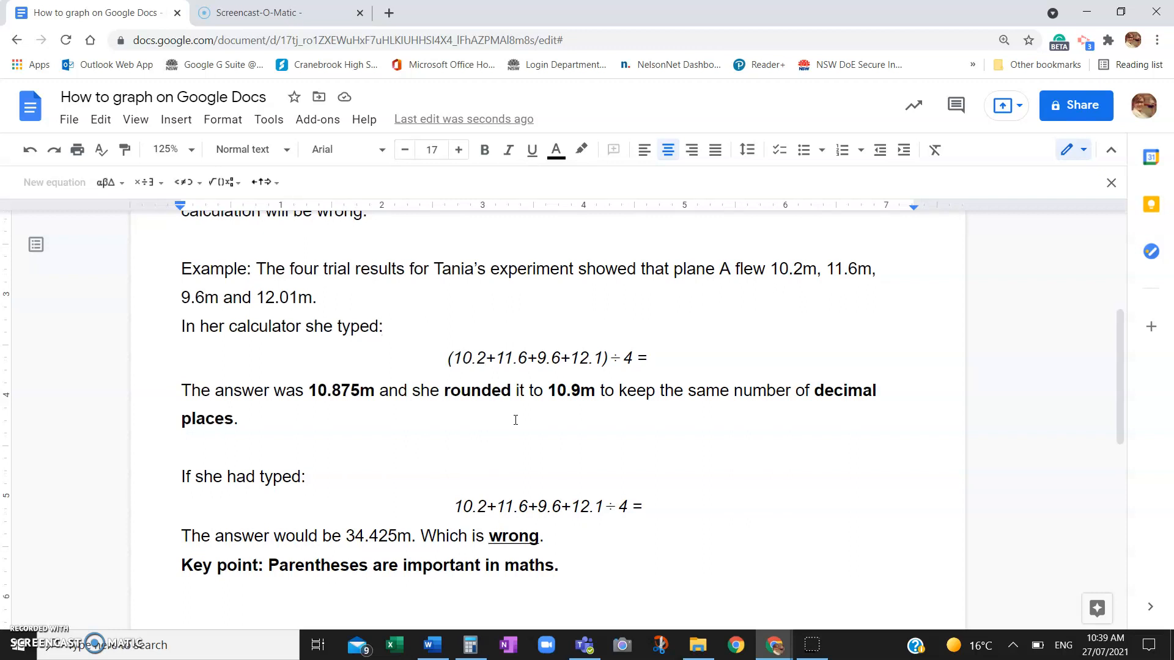
left_click_drag(253, 269, 184, 328)
key("ctrl+b")
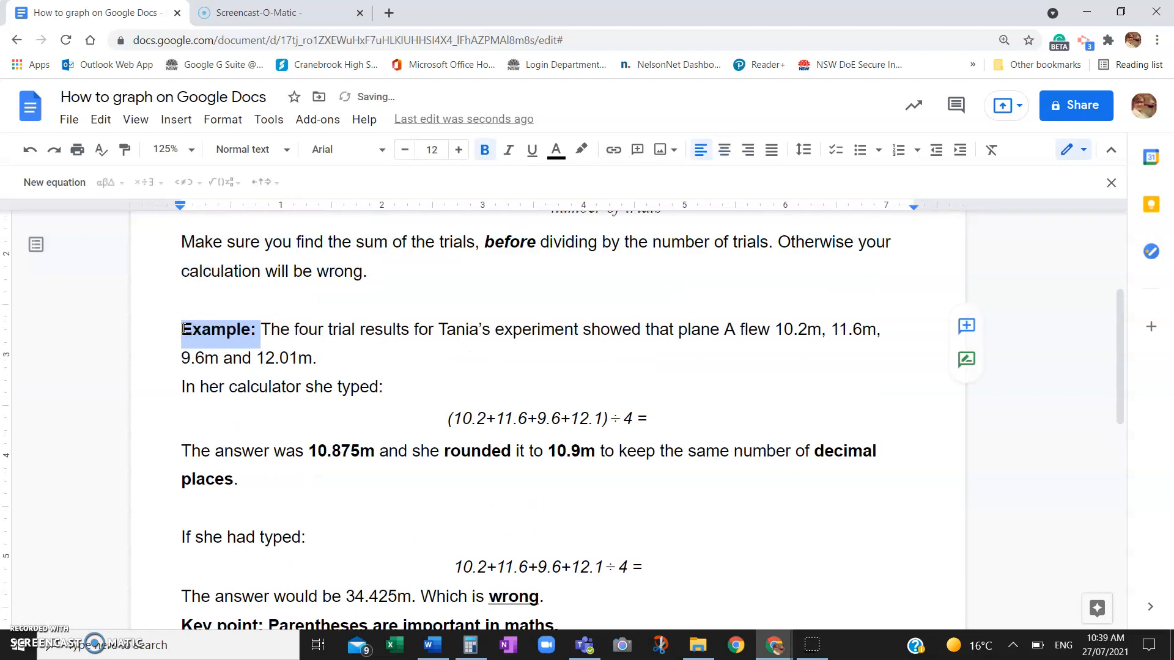
left_click(372, 347)
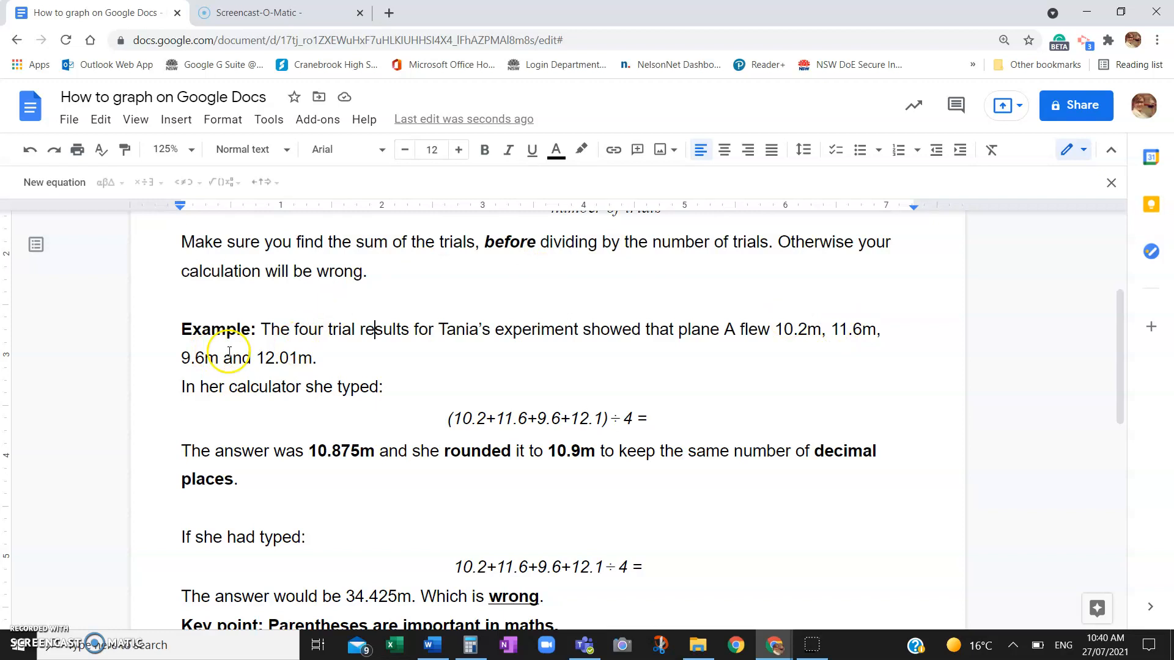
Step: Correct plane A's last result to 12.1m and italicise the word "four" in the example sentence
left_click(288, 359)
key("BackSpace")
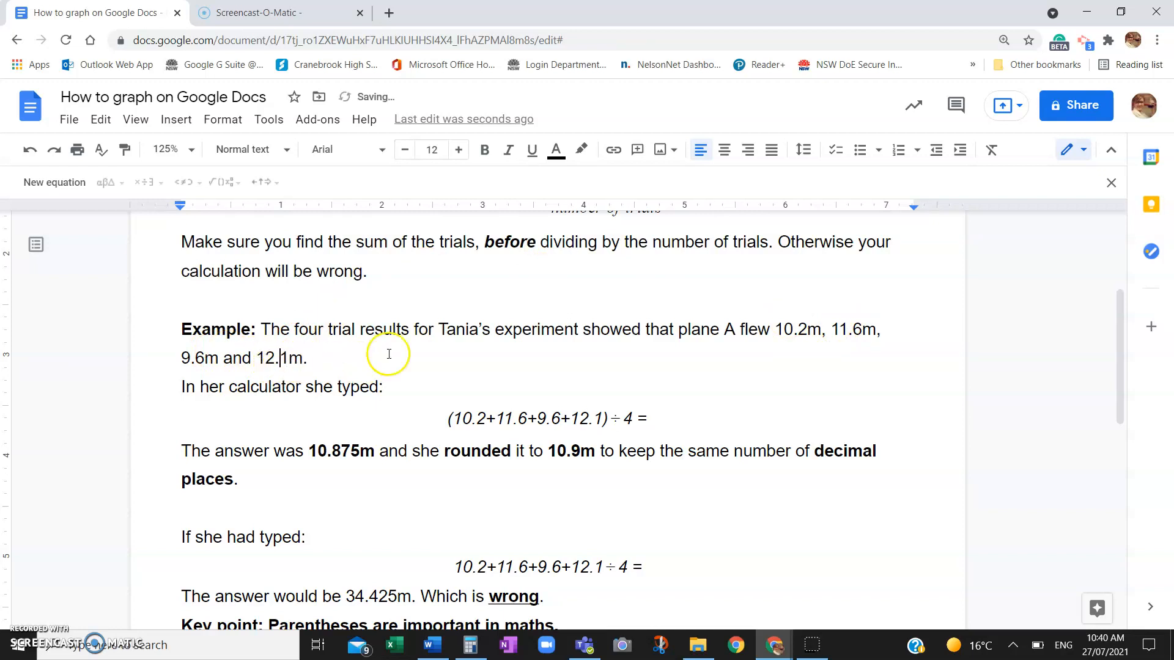
double_click(306, 336)
key("ctrl+i")
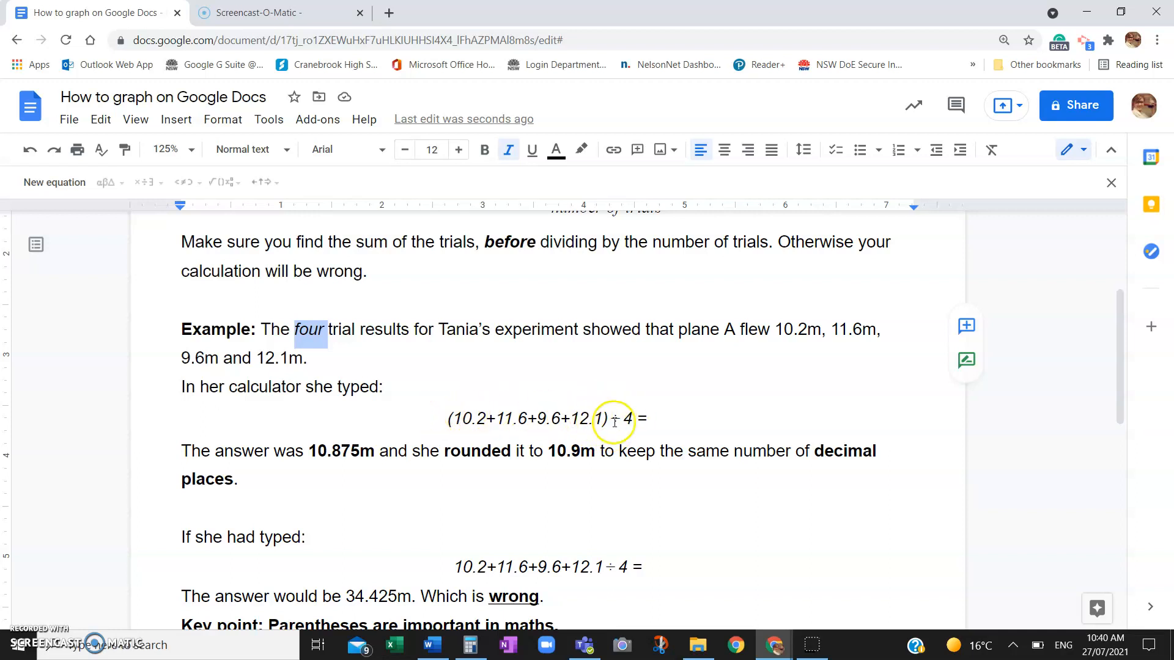
Step: Enter 10.9 as the average for aeroplane design A in the results table
left_click(651, 421)
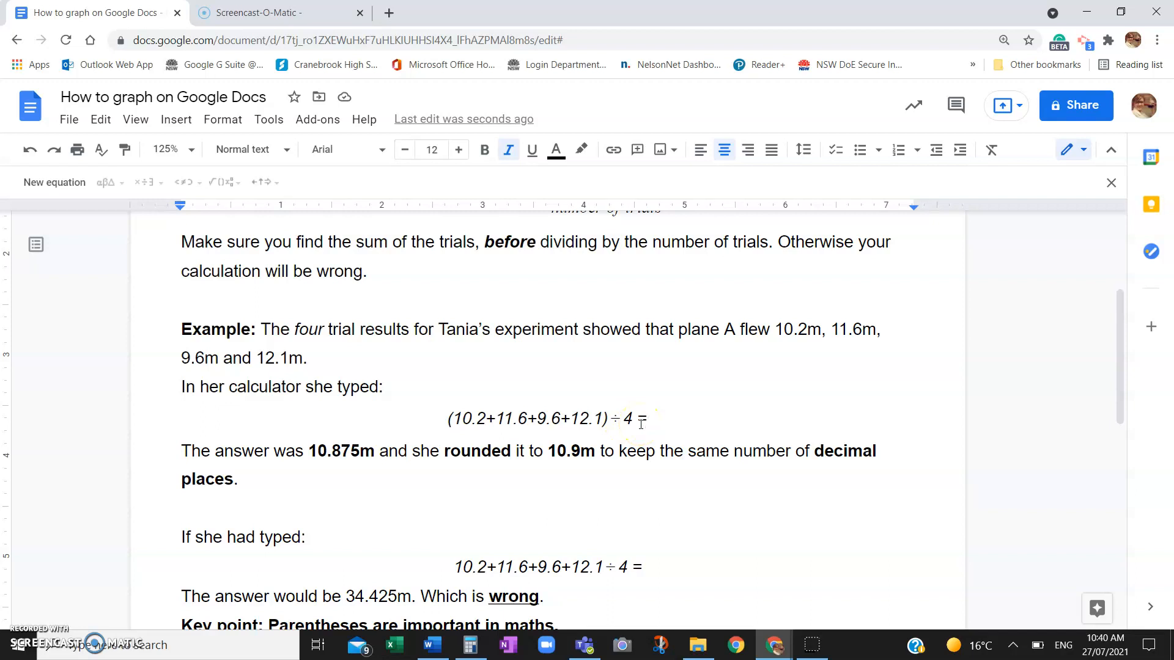
left_click(312, 451)
left_click_drag(324, 451, 373, 448)
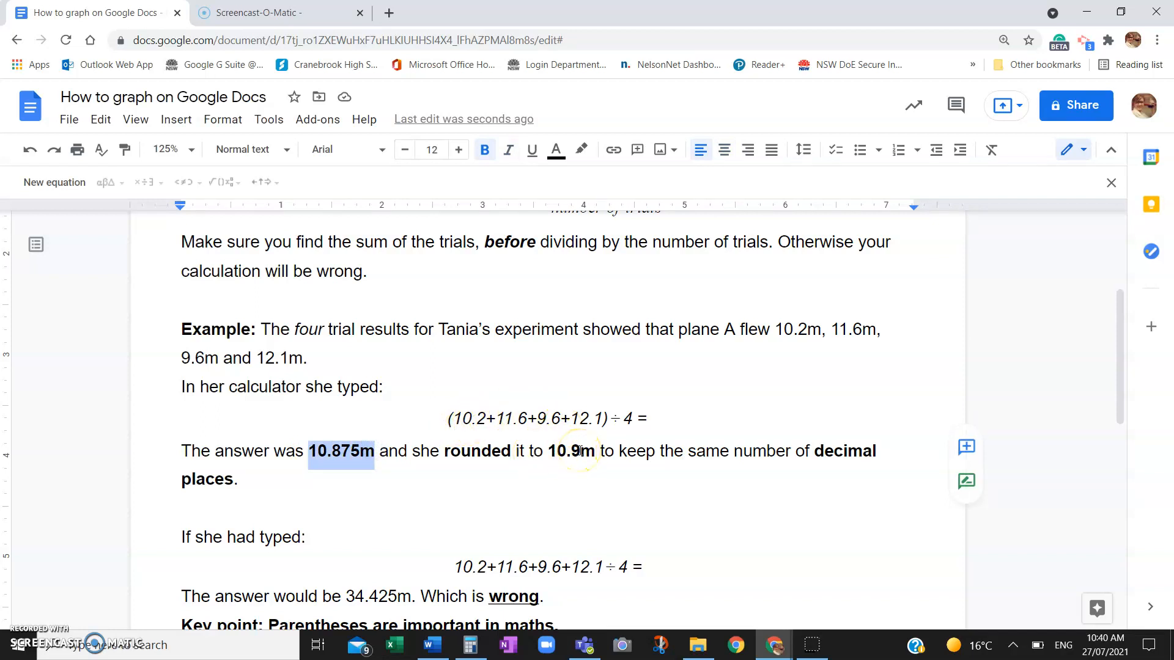
scroll(597, 460, "down", 4)
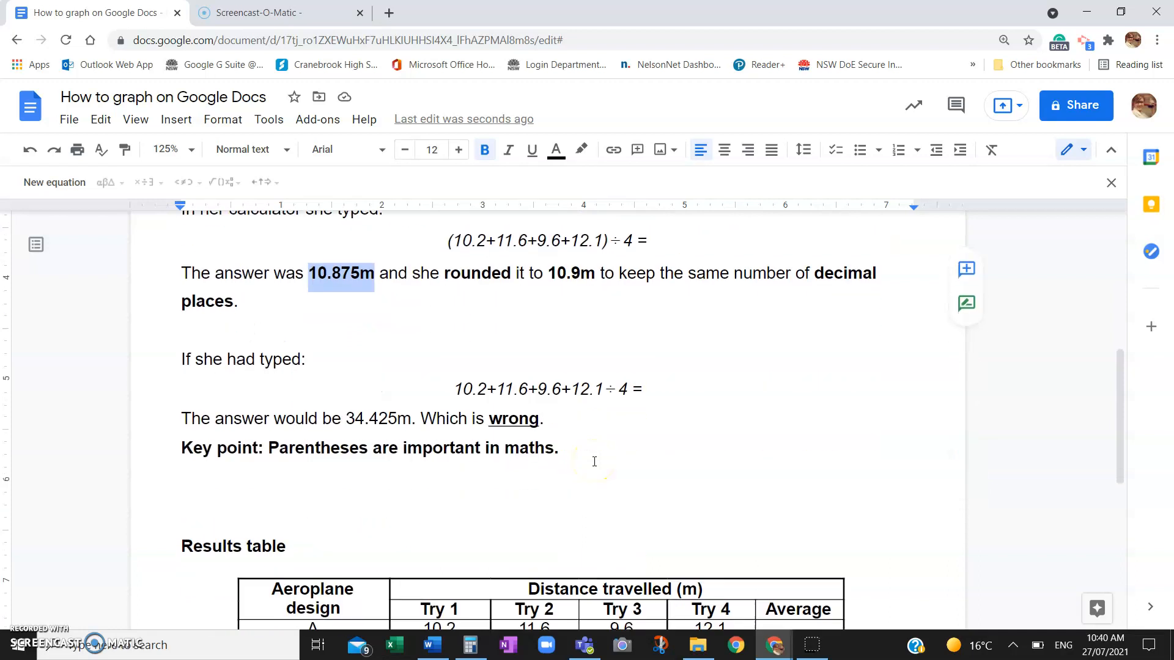
left_click(782, 543)
type("10.")
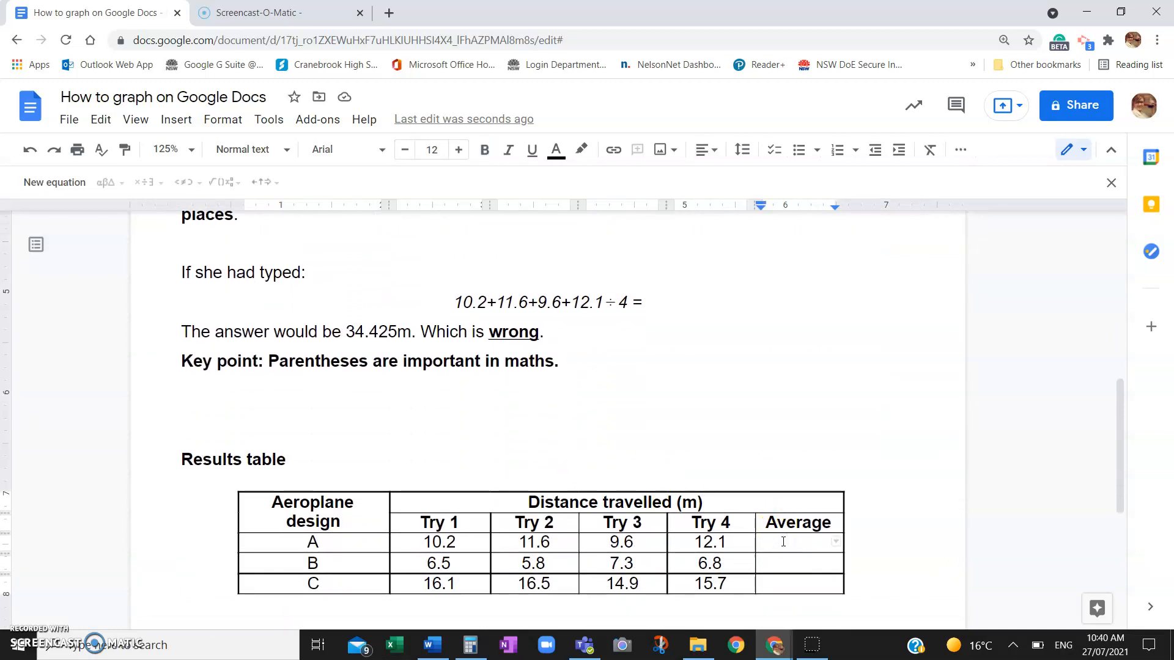
type("9")
Step: Highlight "12.1÷4" in the example calculation written without parentheses
scroll(784, 543, "up", 4)
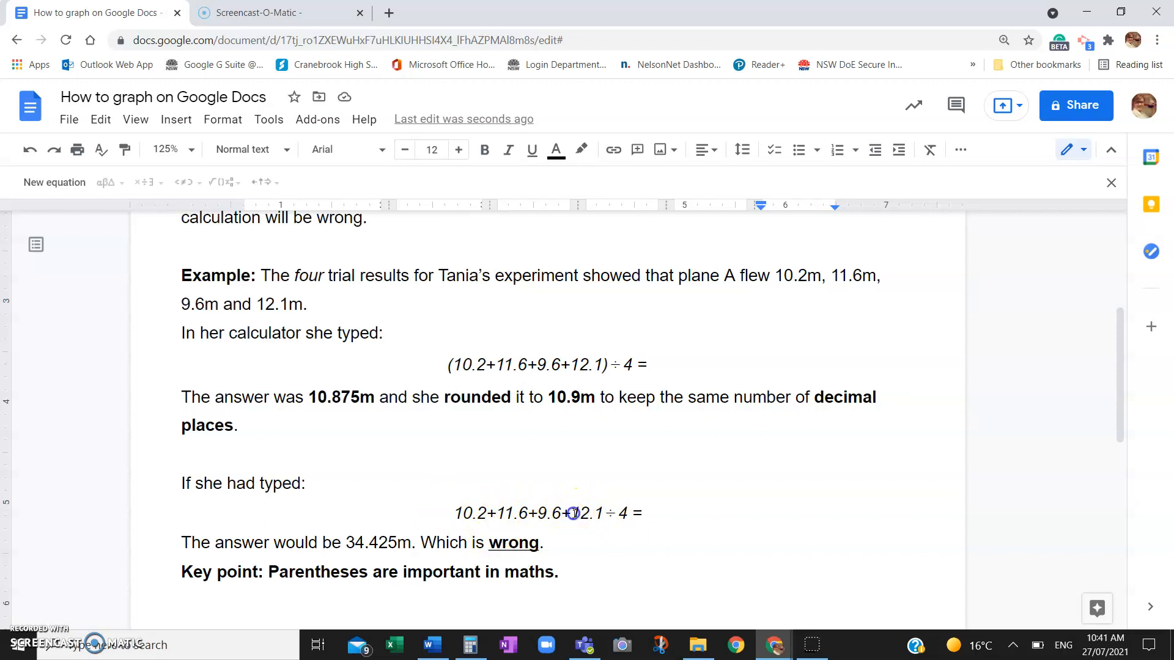
left_click(574, 513)
left_click_drag(573, 512, 632, 513)
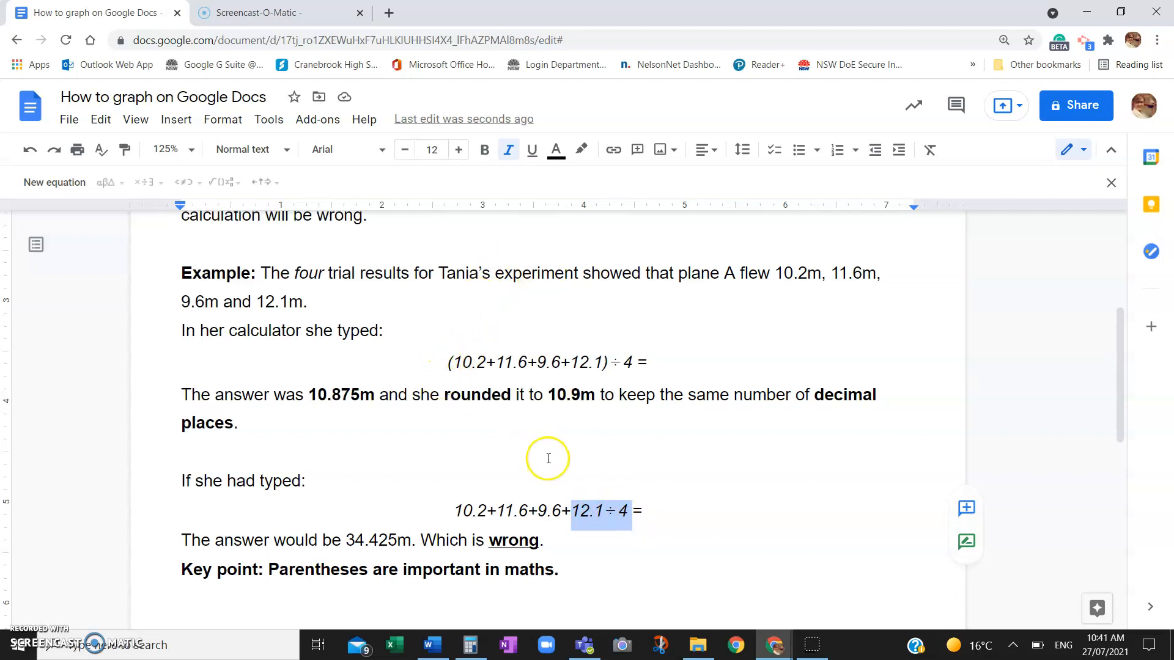
Step: Place the cursor on the empty line below the results table and left-align that line
scroll(549, 459, "down", 2)
scroll(548, 458, "down", 2)
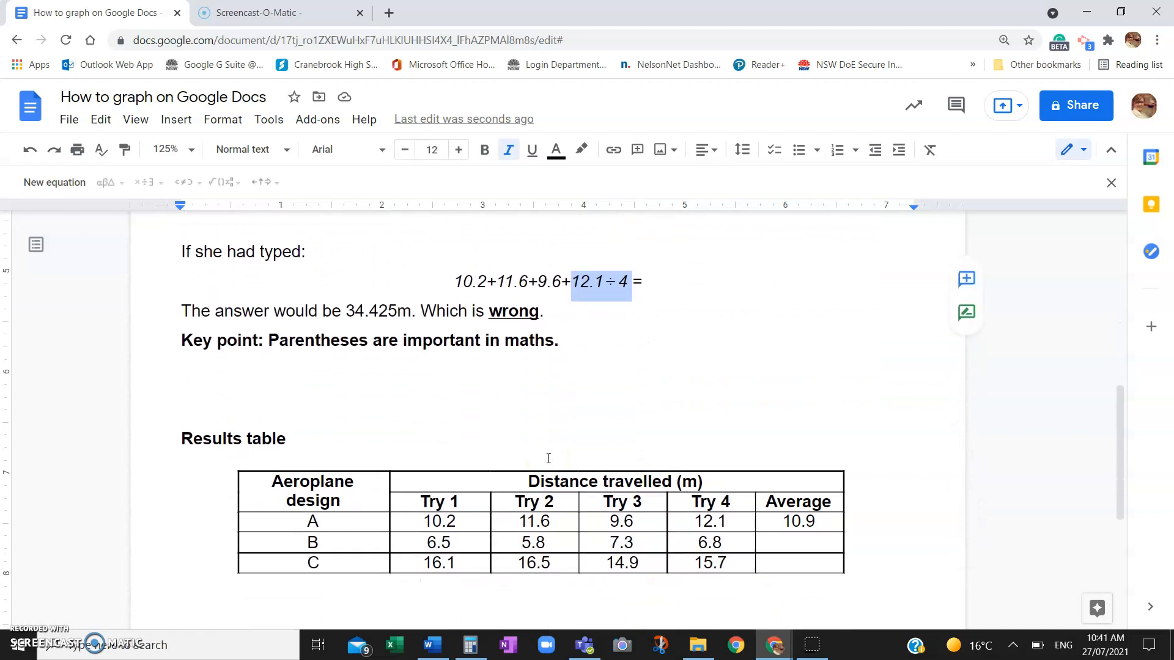
scroll(548, 459, "down", 2)
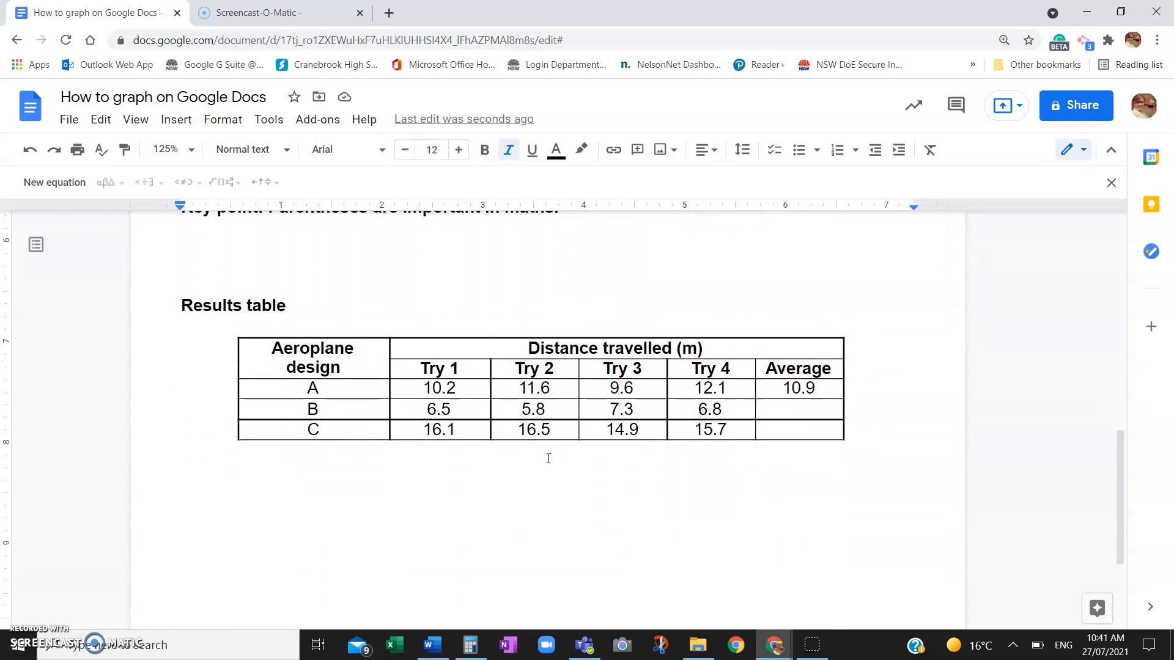
scroll(548, 463, "down", 1)
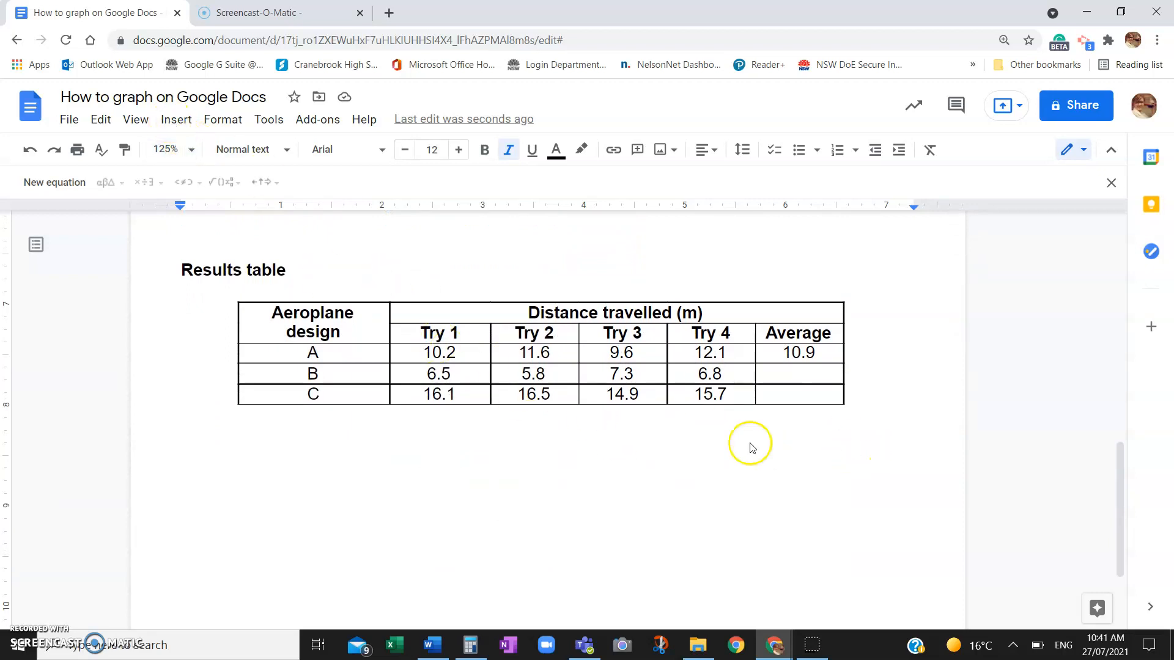
left_click(855, 387)
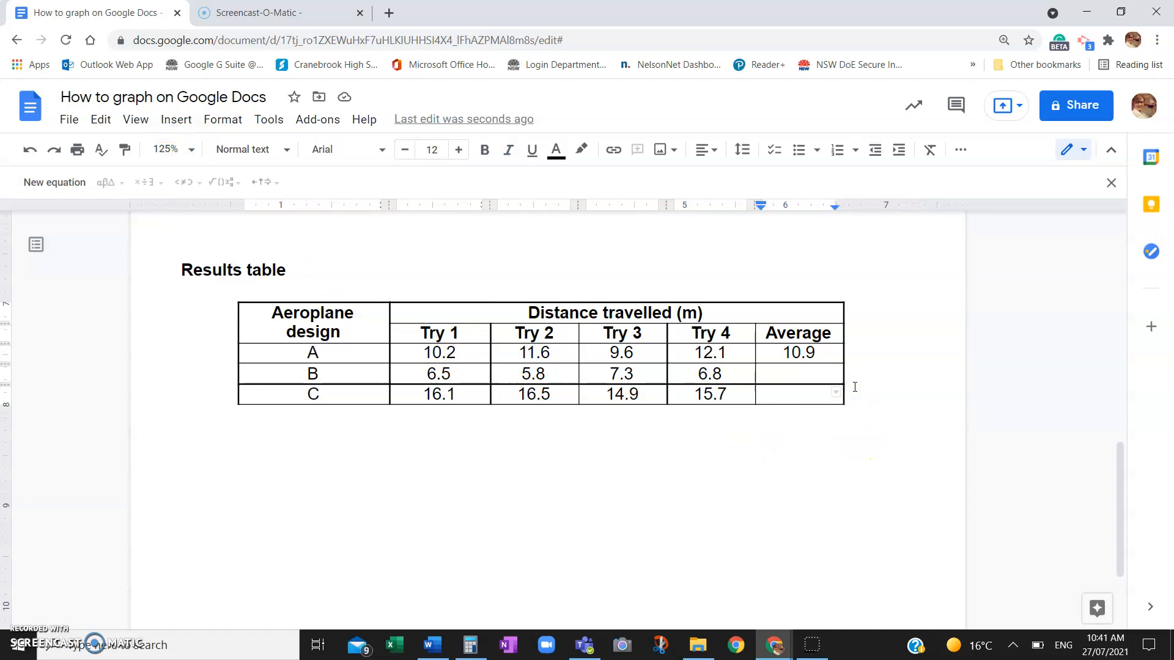
key("Down")
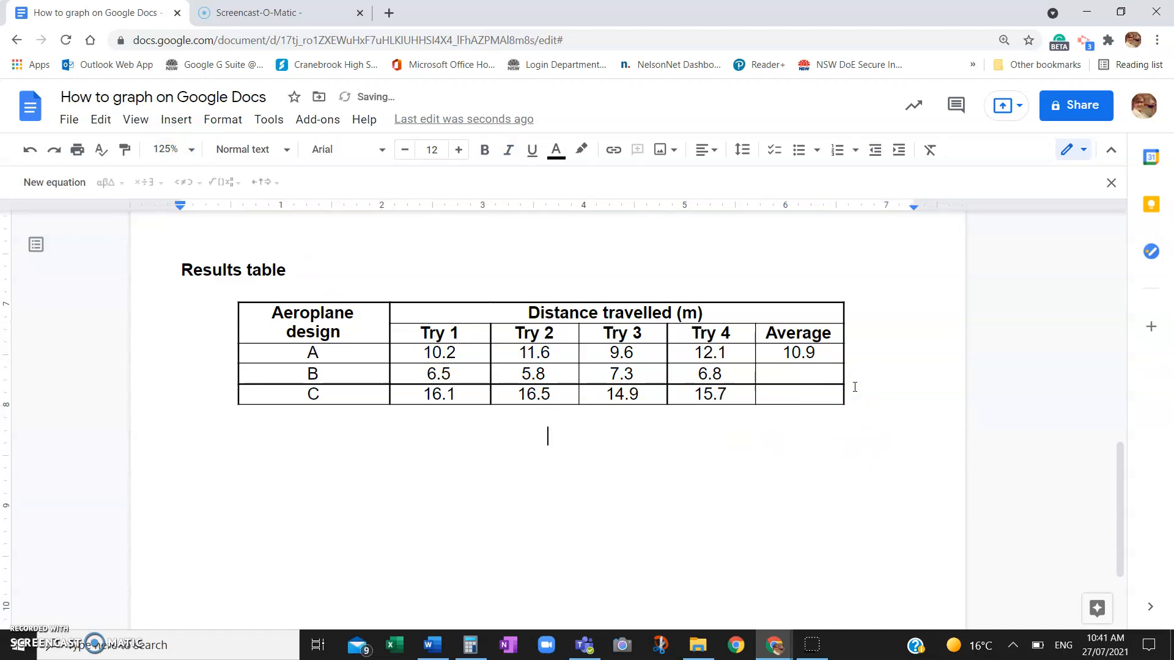
left_click(703, 151)
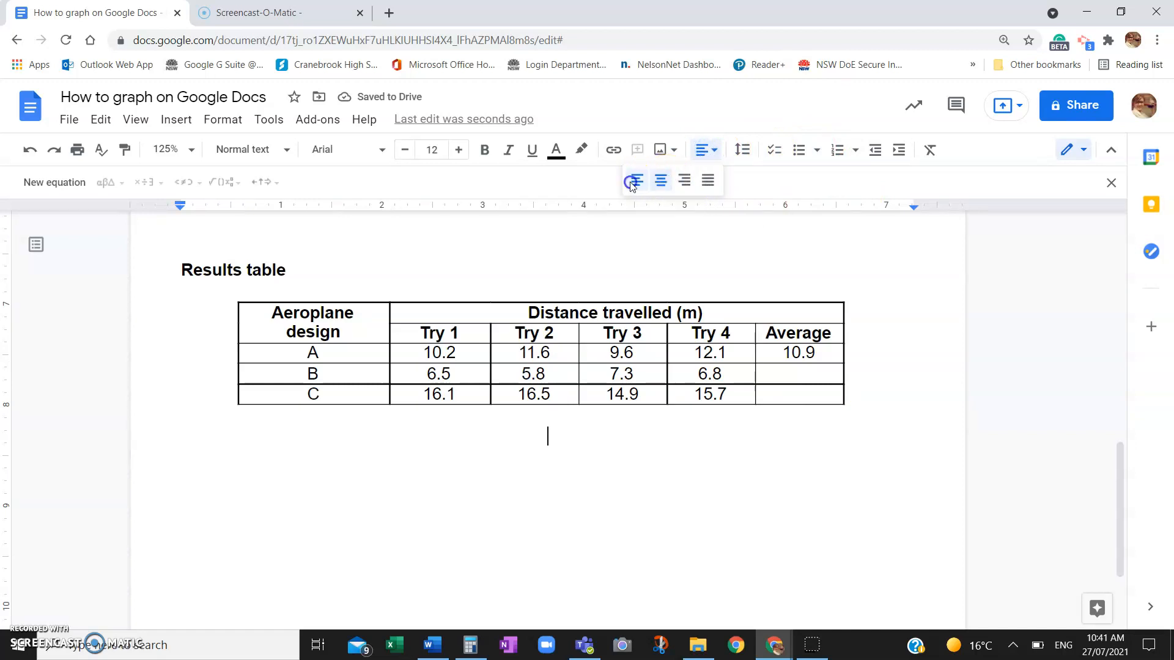
left_click(631, 182)
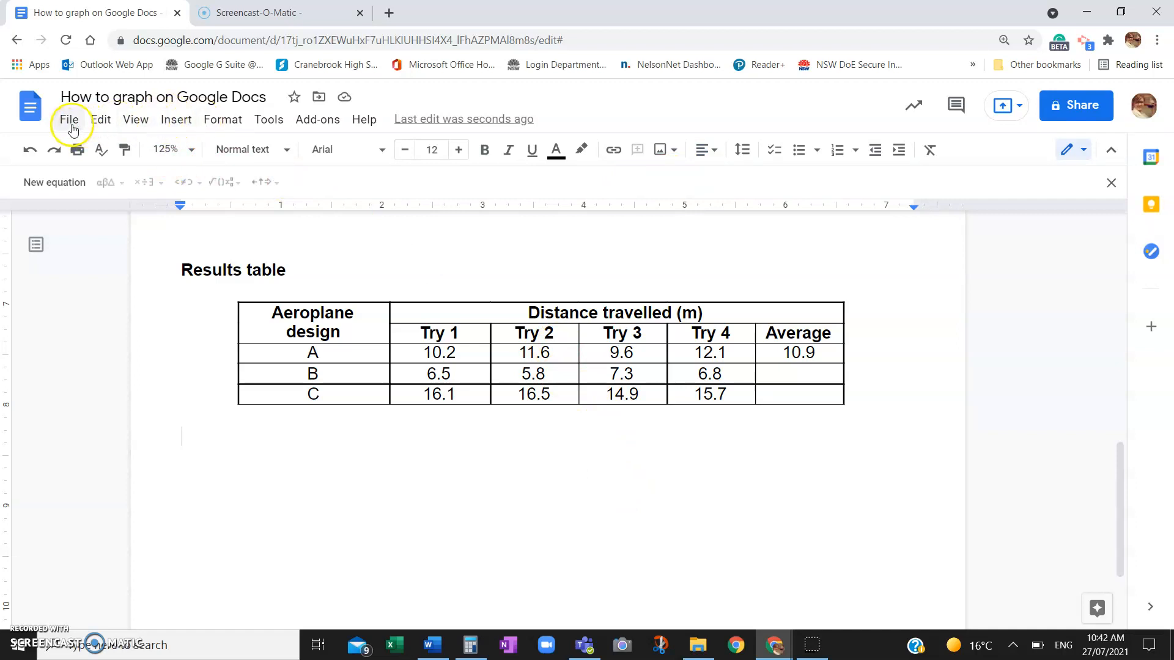
Step: Insert a column chart below the results table
left_click(185, 119)
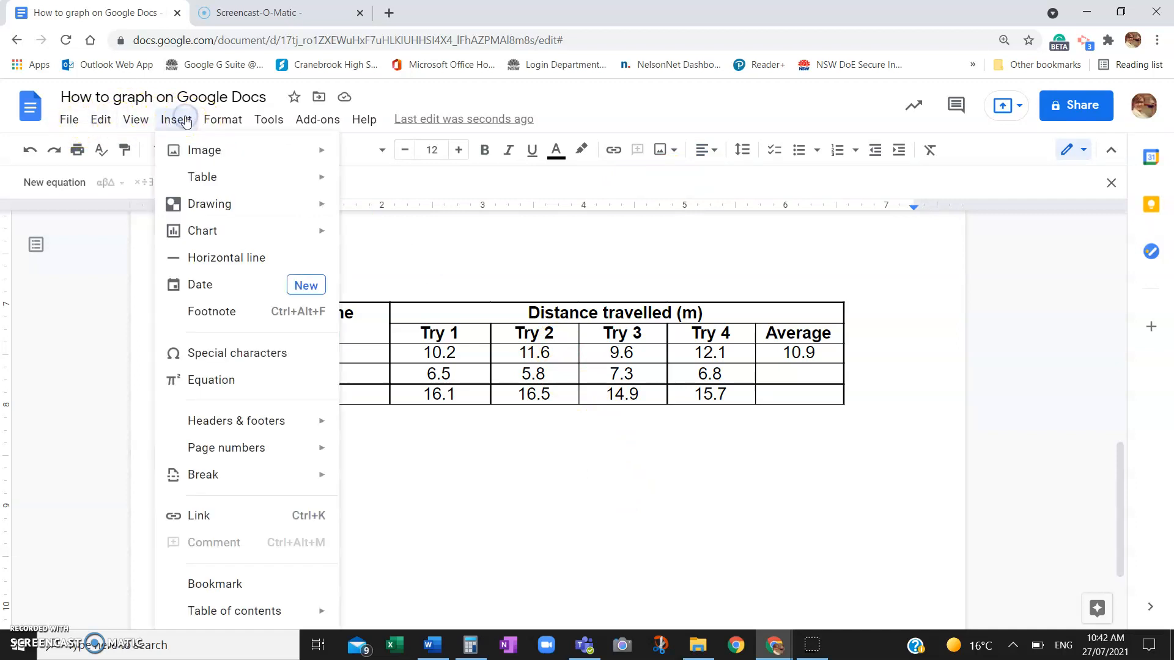
left_click(194, 150)
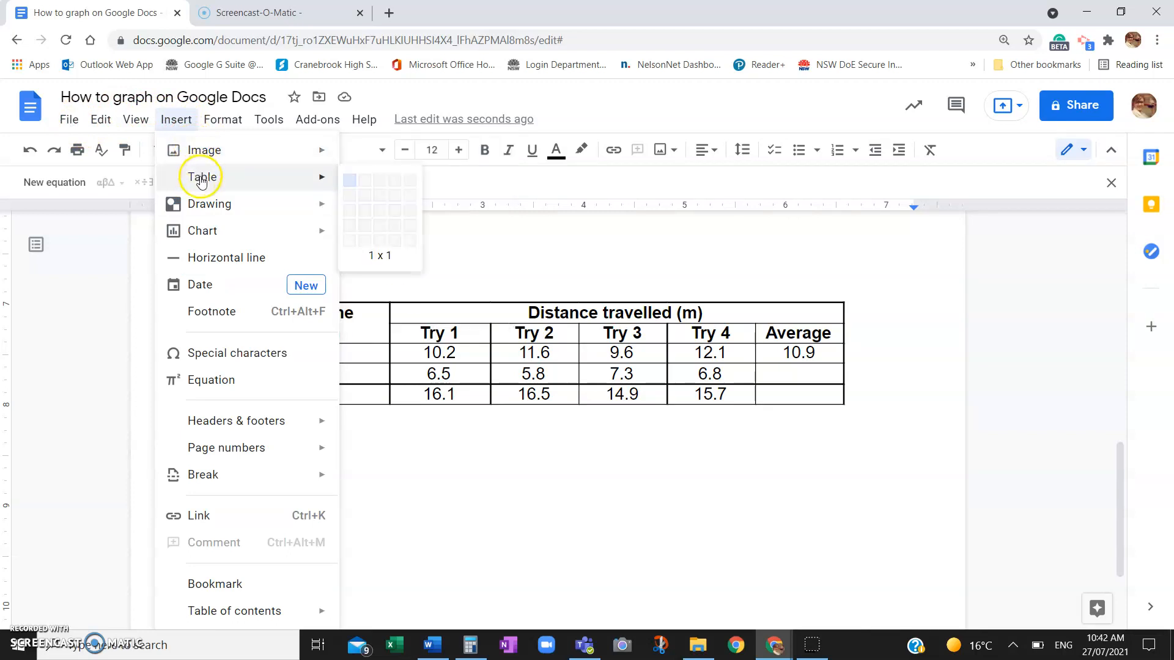
mouse_move(210, 230)
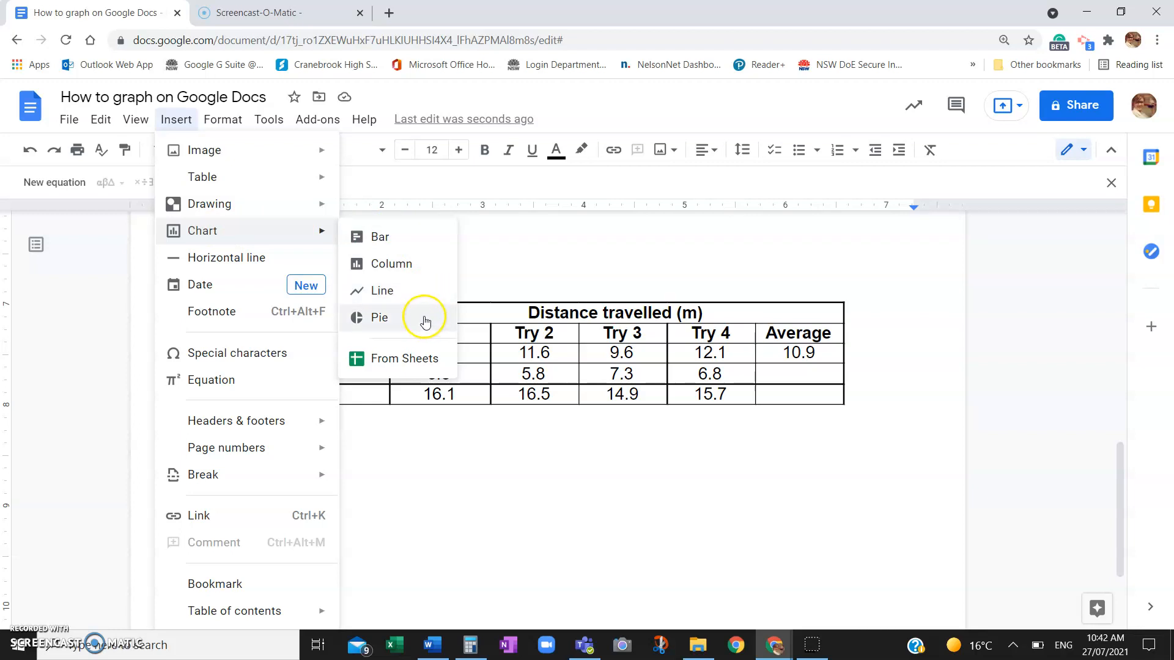
left_click(425, 269)
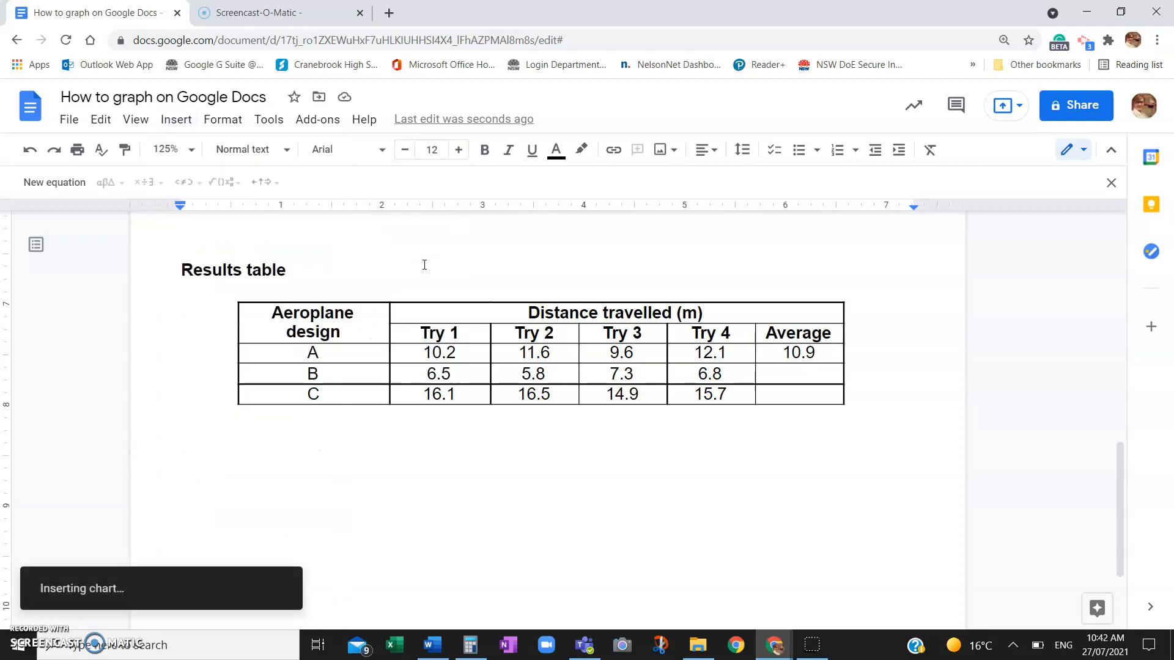
scroll(424, 264, "up", 2)
scroll(423, 264, "up", 1)
scroll(424, 264, "down", 3)
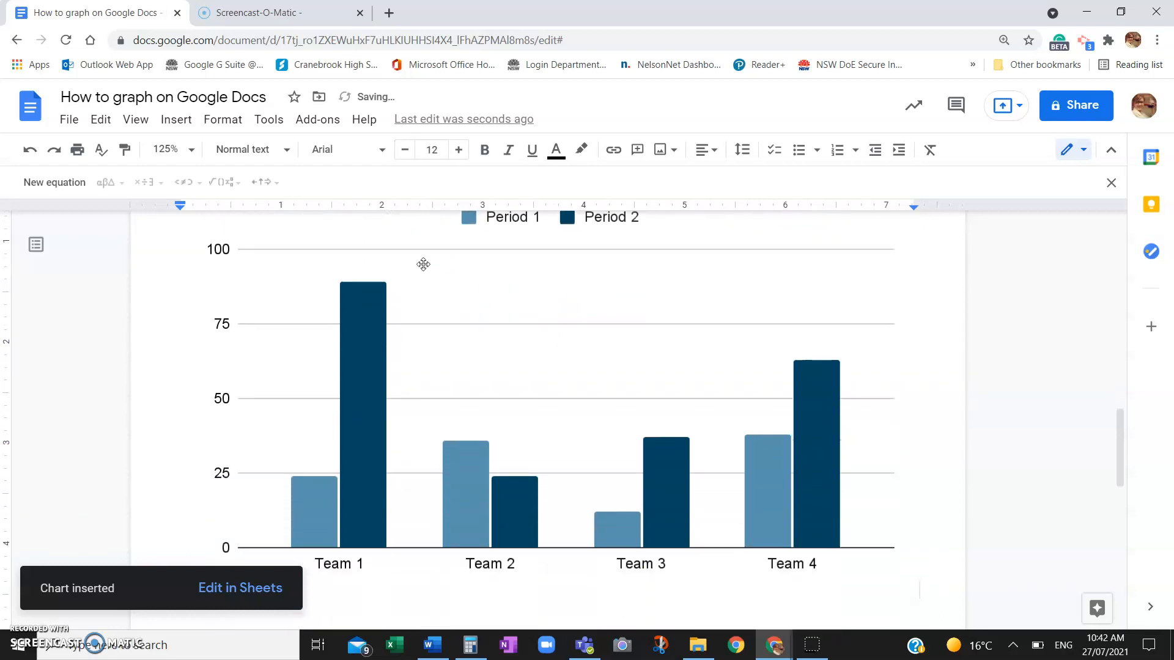
Step: Open the source spreadsheet linked to the inserted "Points scored" column chart
left_click(428, 346)
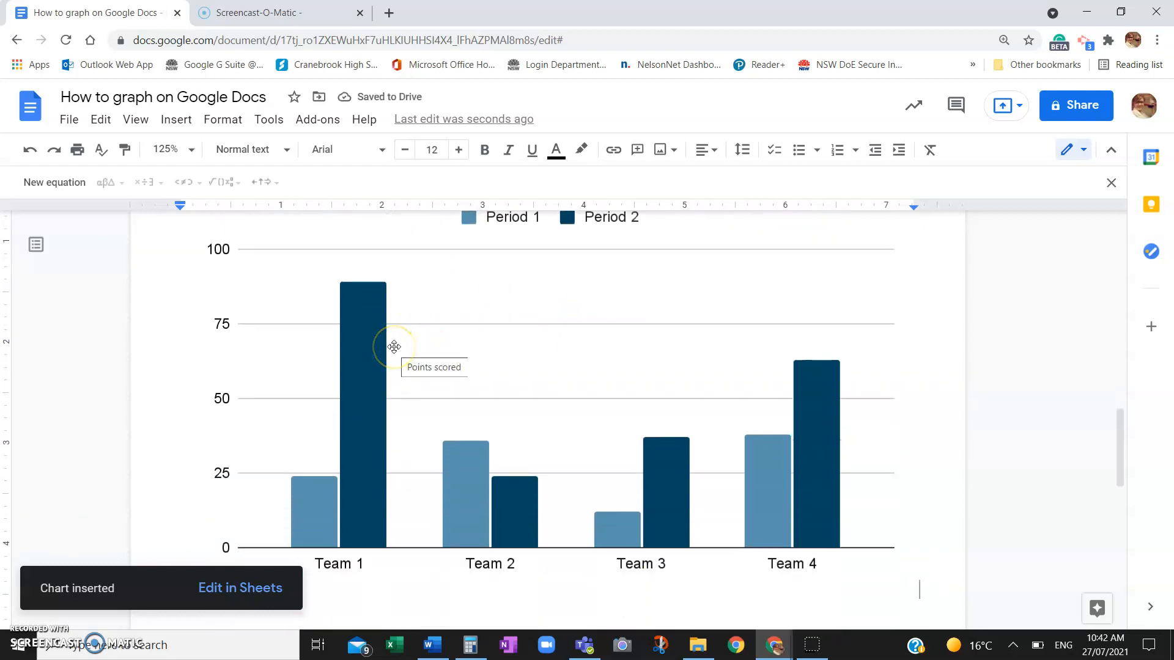
left_click(366, 362)
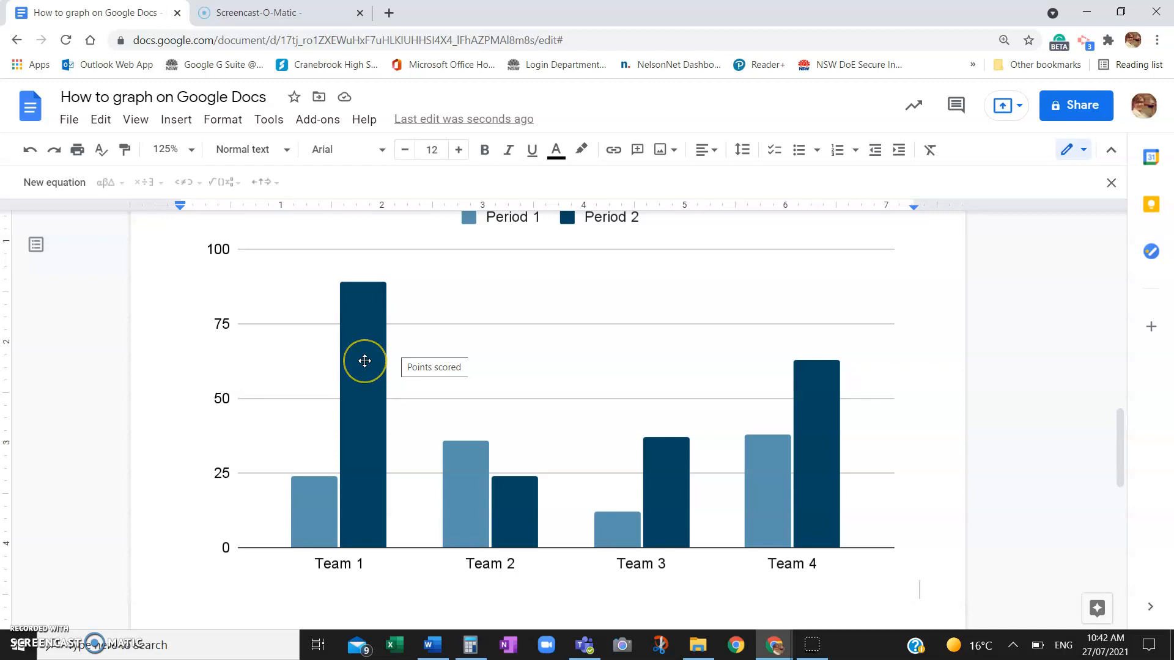
scroll(364, 361, "up", 2)
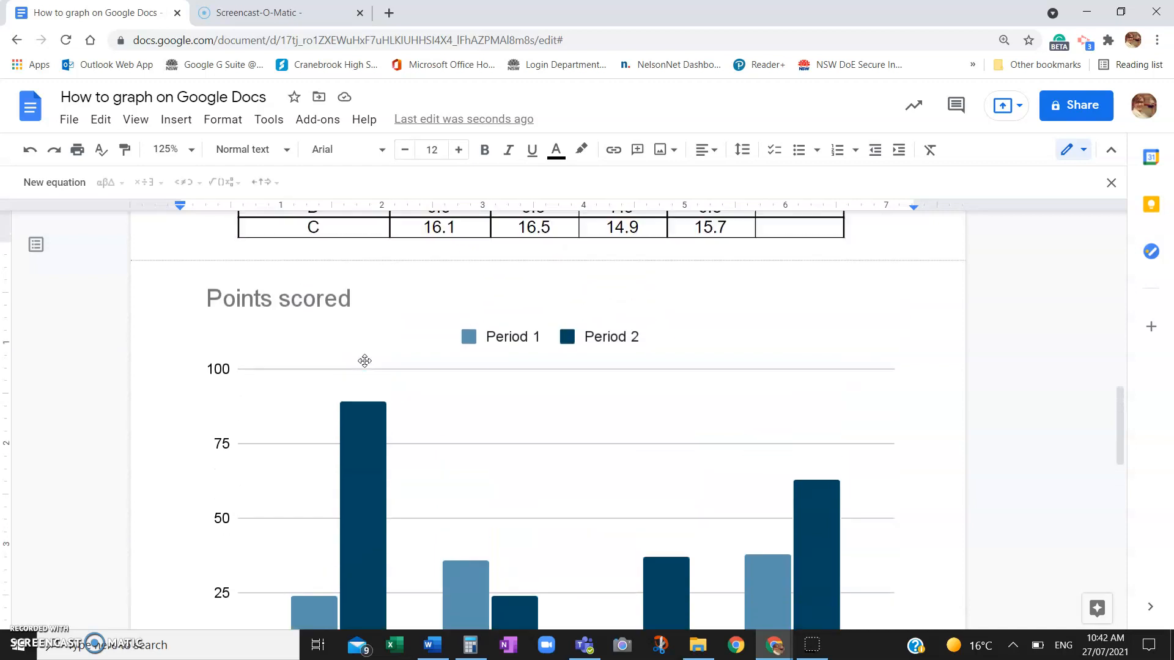
scroll(364, 361, "up", 1)
left_click(364, 360)
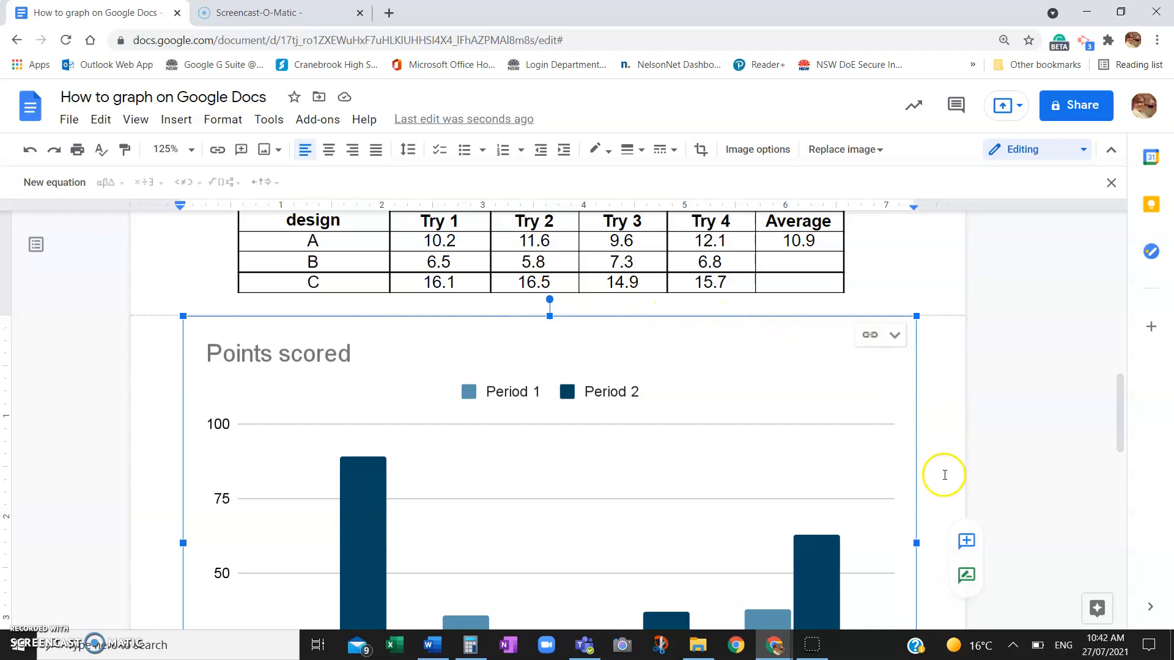
left_click(895, 336)
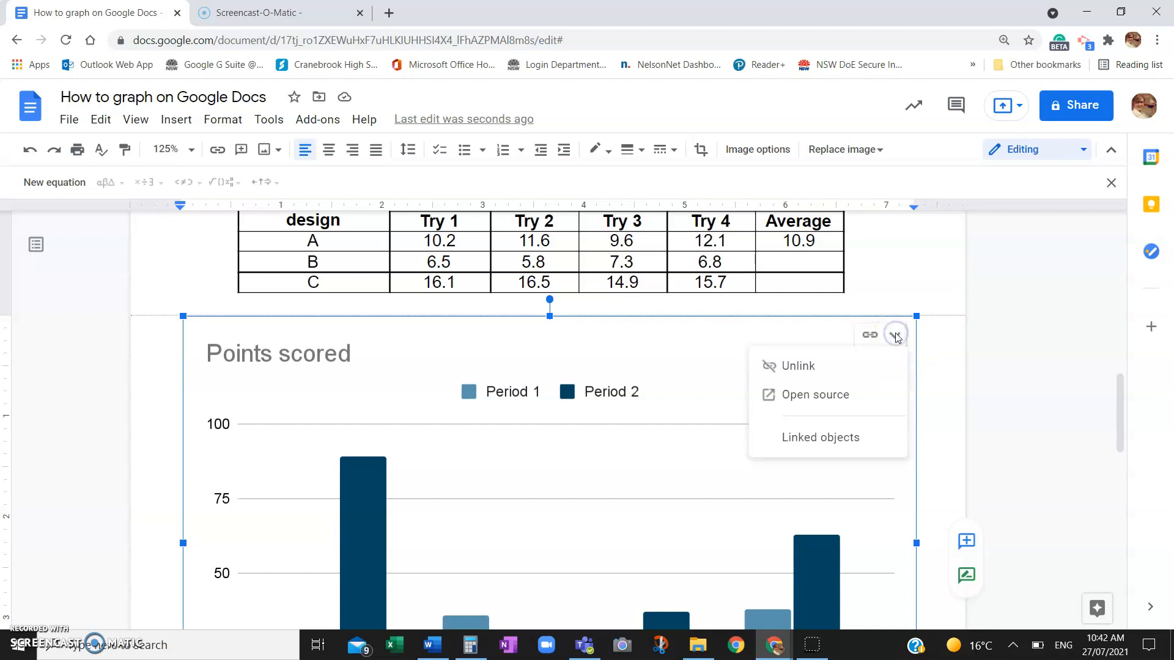
left_click(859, 396)
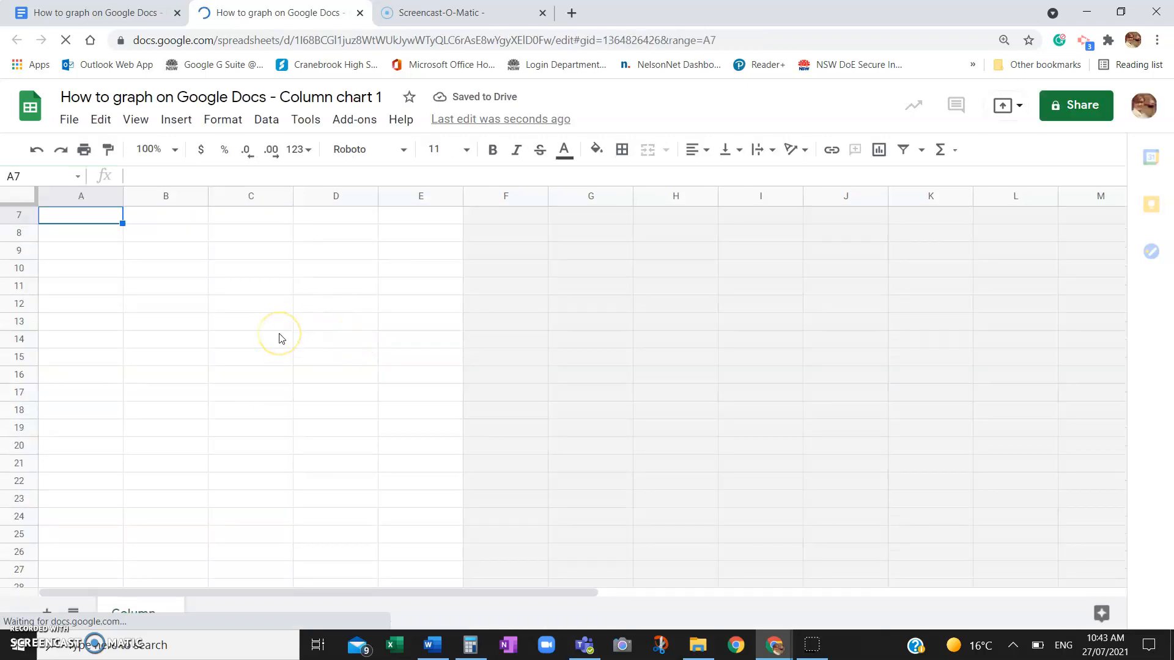
scroll(281, 338, "up", 3)
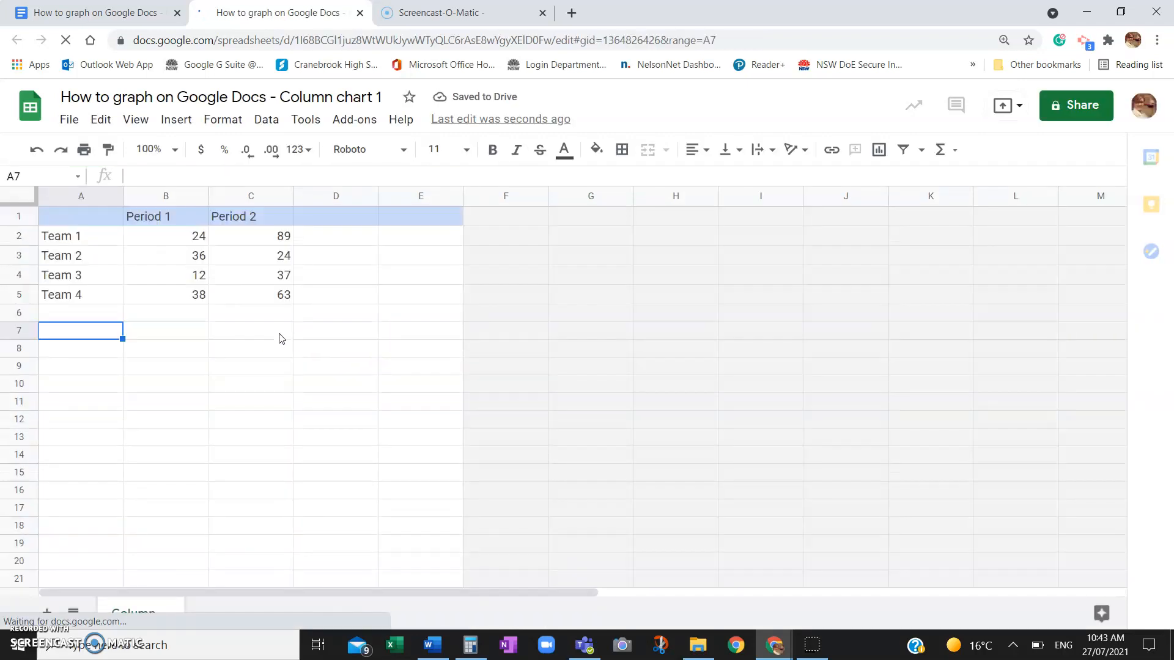
Step: Clear the sample team and period data from cells A1:C5 of the chart's spreadsheet
left_click(100, 219)
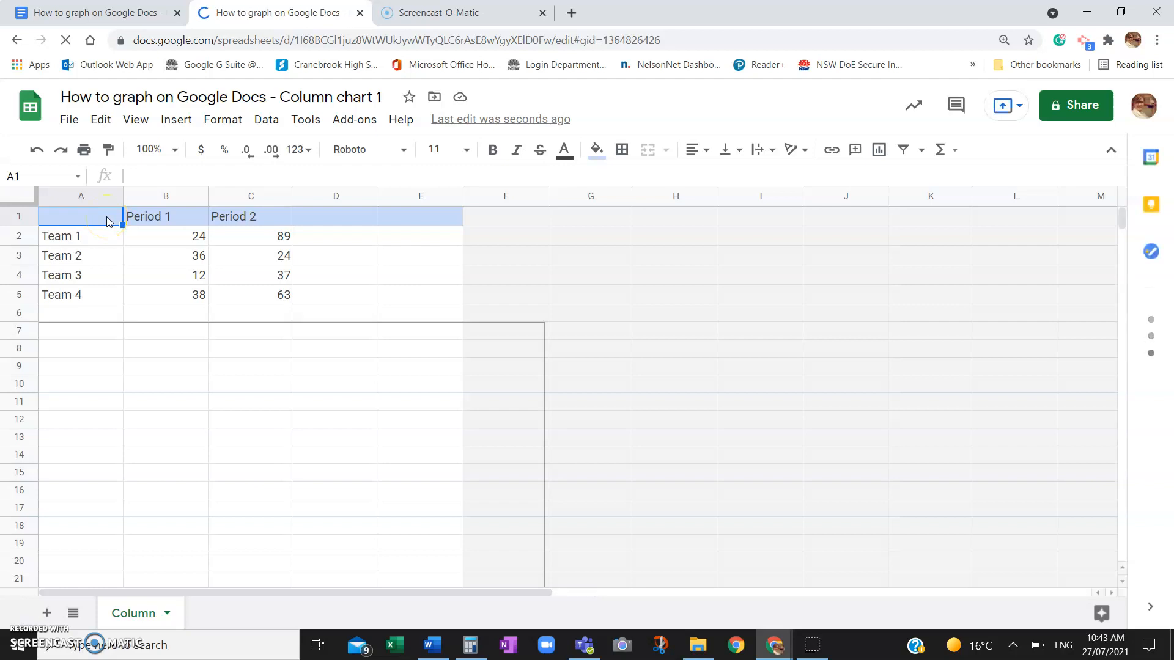
left_click_drag(107, 221, 292, 290)
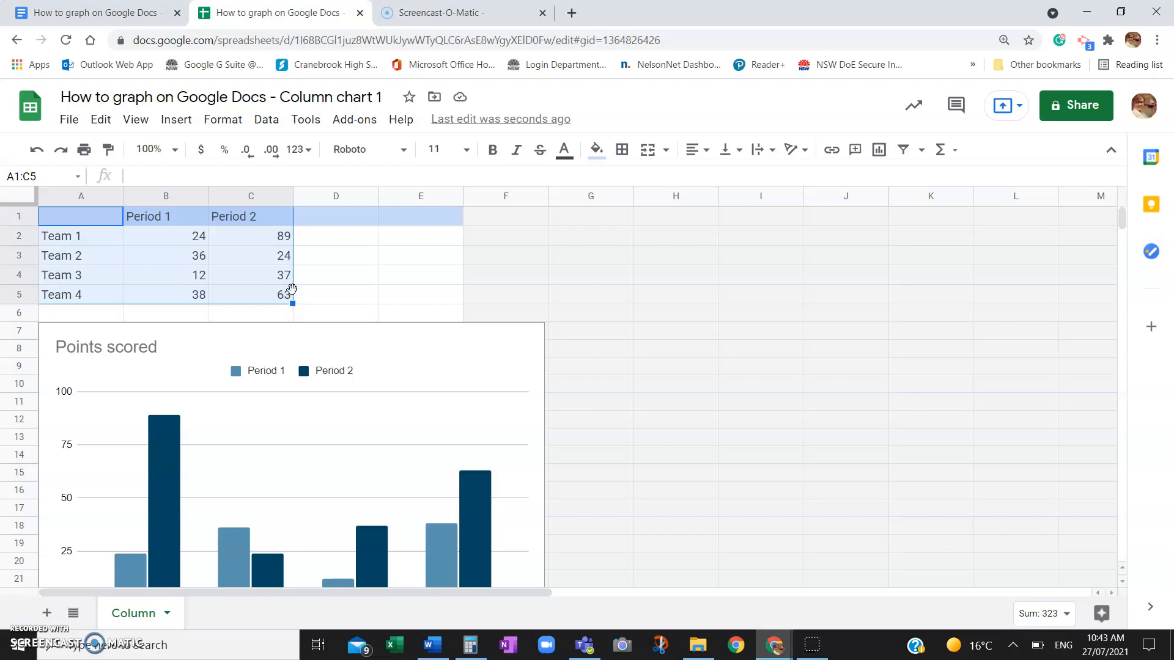
key("Delete")
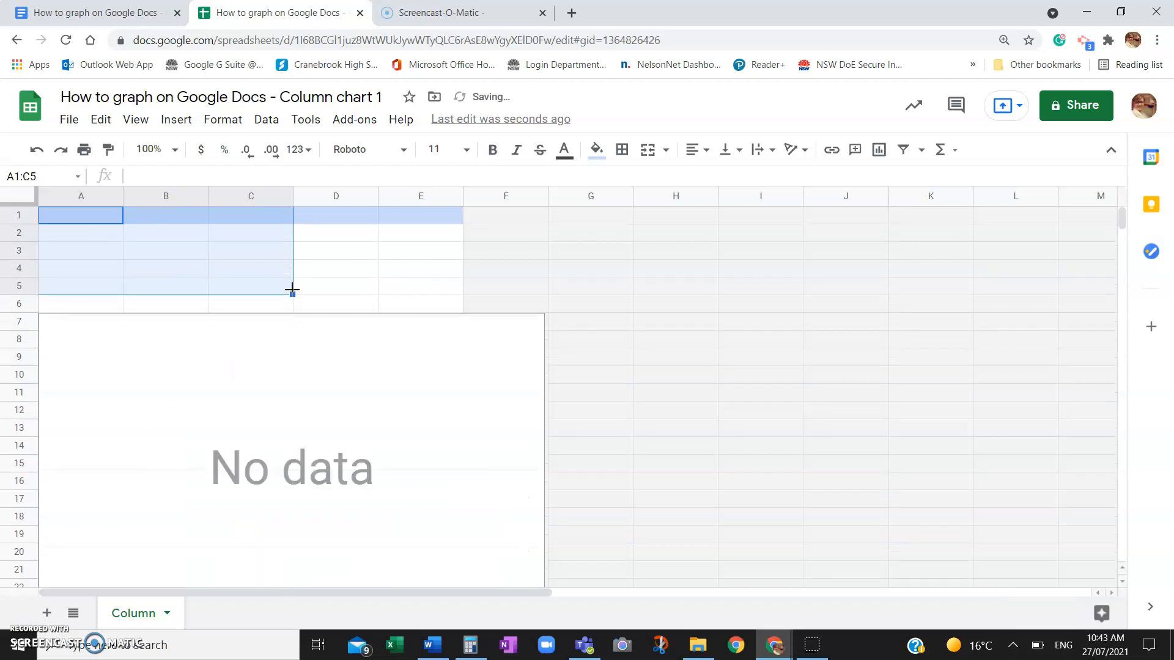
left_click(325, 288)
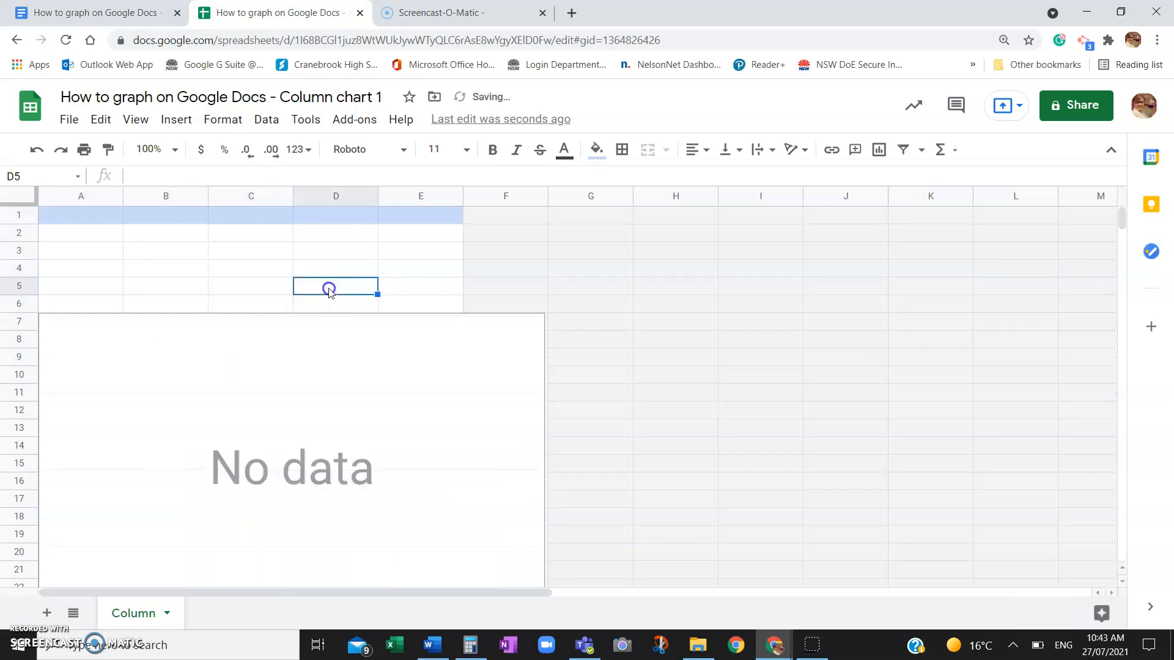
left_click(91, 216)
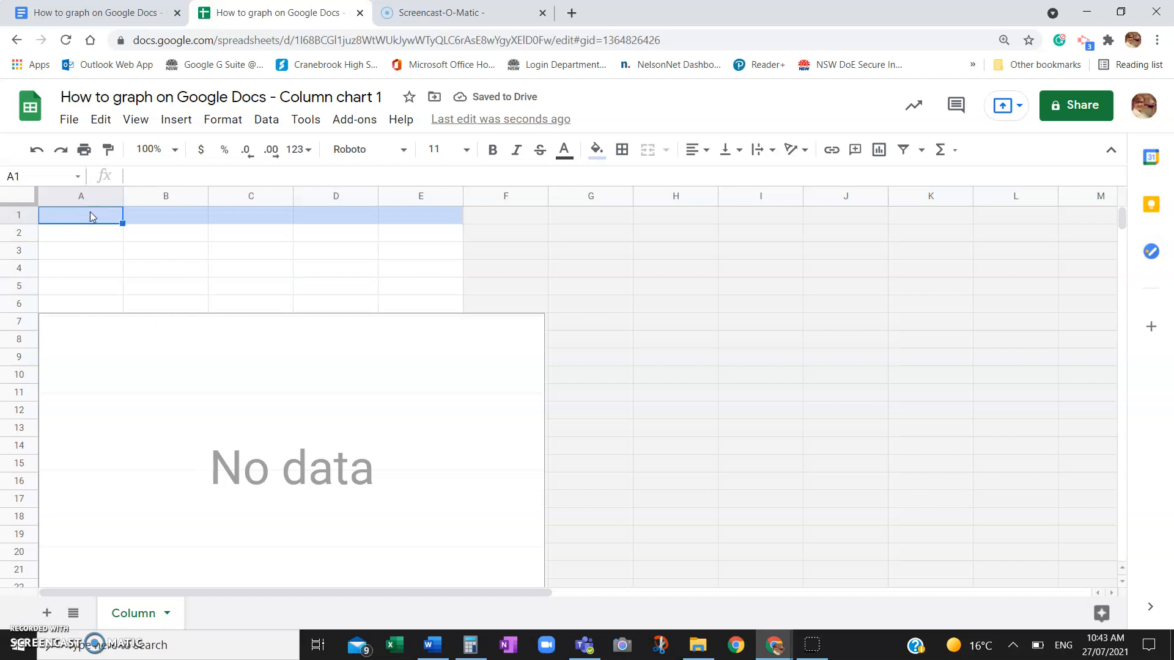
left_click_drag(90, 215, 333, 288)
left_click(426, 288)
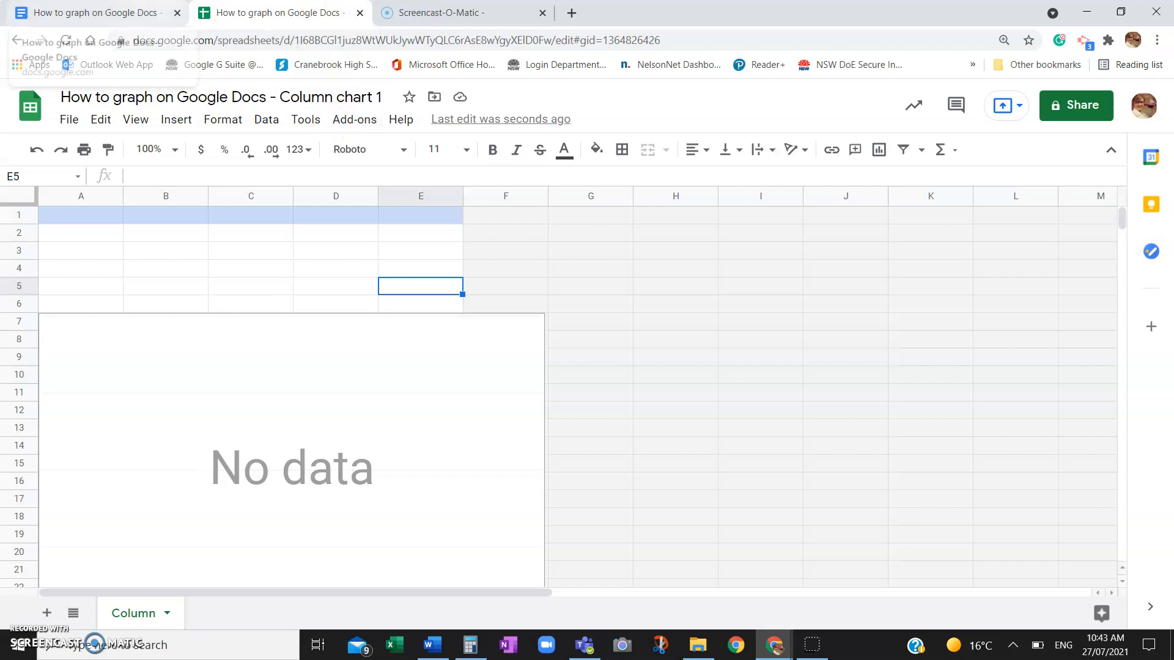
Step: Copy the entire results table from the Google Docs document and paste it into the chart's spreadsheet starting at cell A1
left_click(134, 12)
scroll(428, 355, "up", 3)
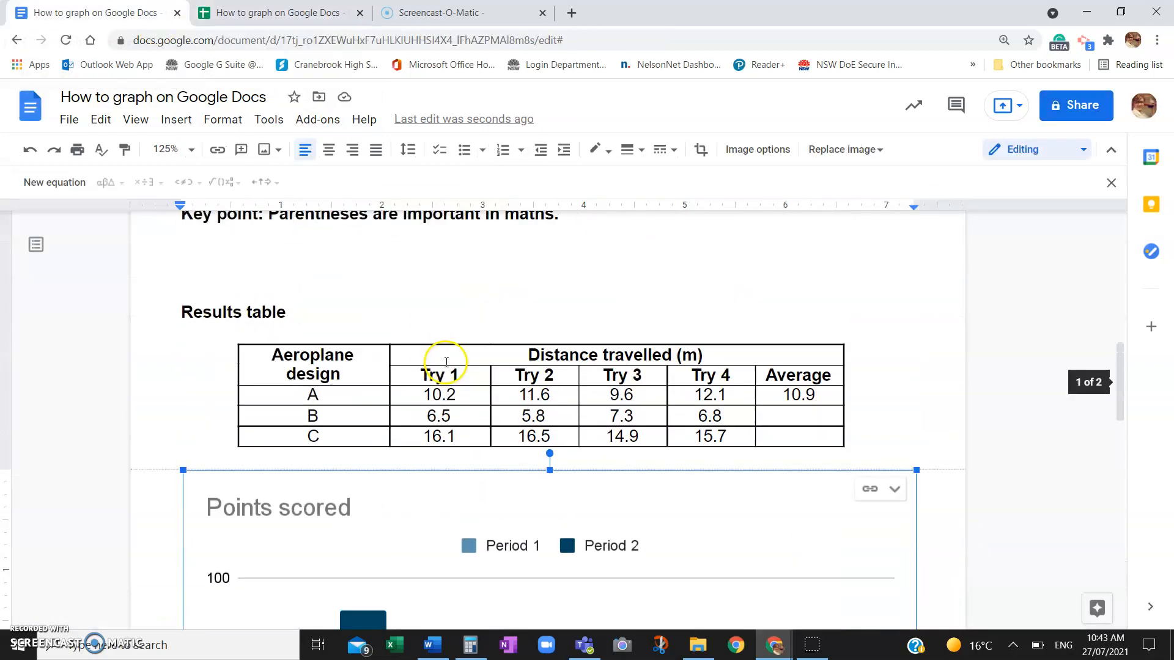
left_click_drag(298, 351, 761, 432)
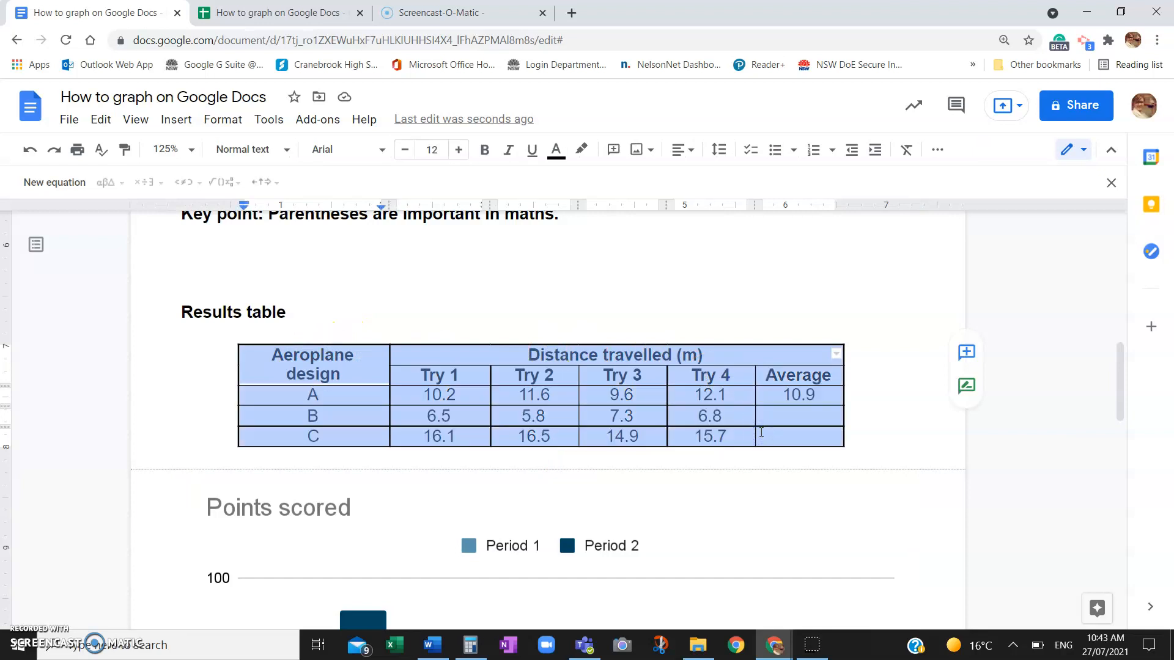
key("ctrl+c")
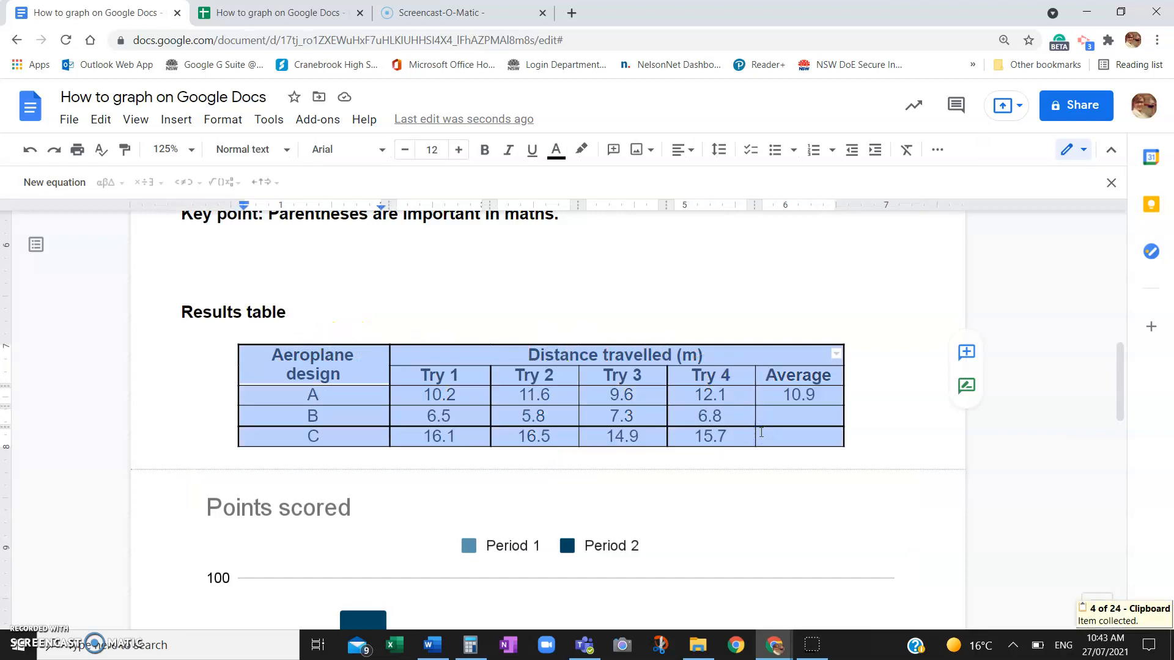
left_click(299, 10)
left_click(94, 215)
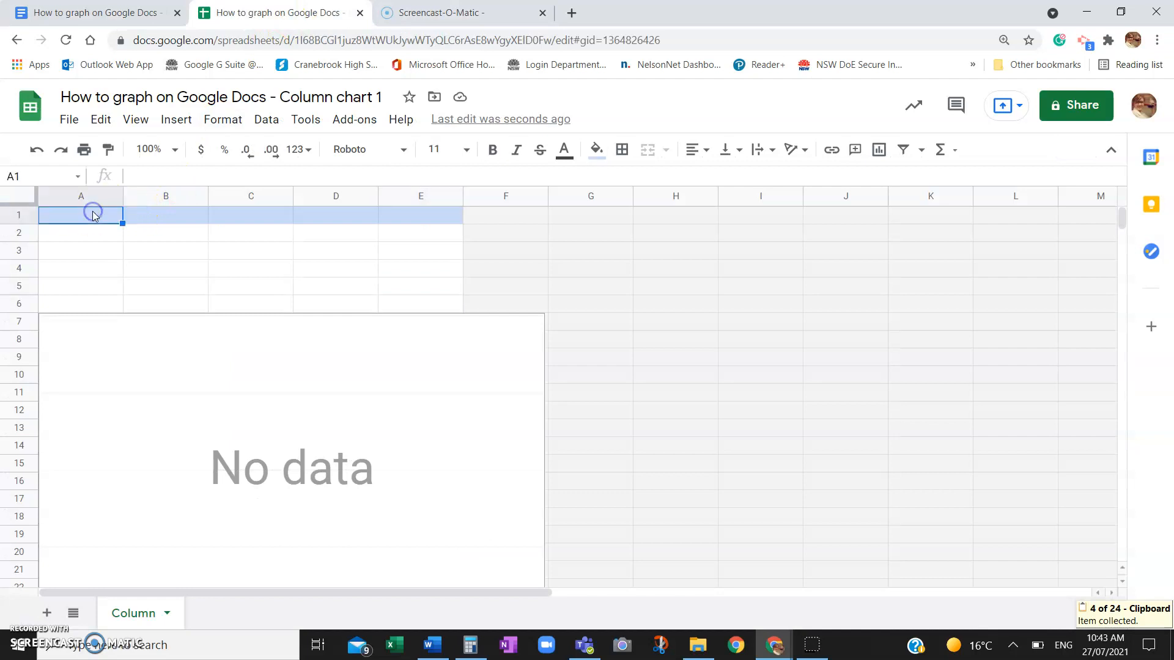
key("ctrl+v")
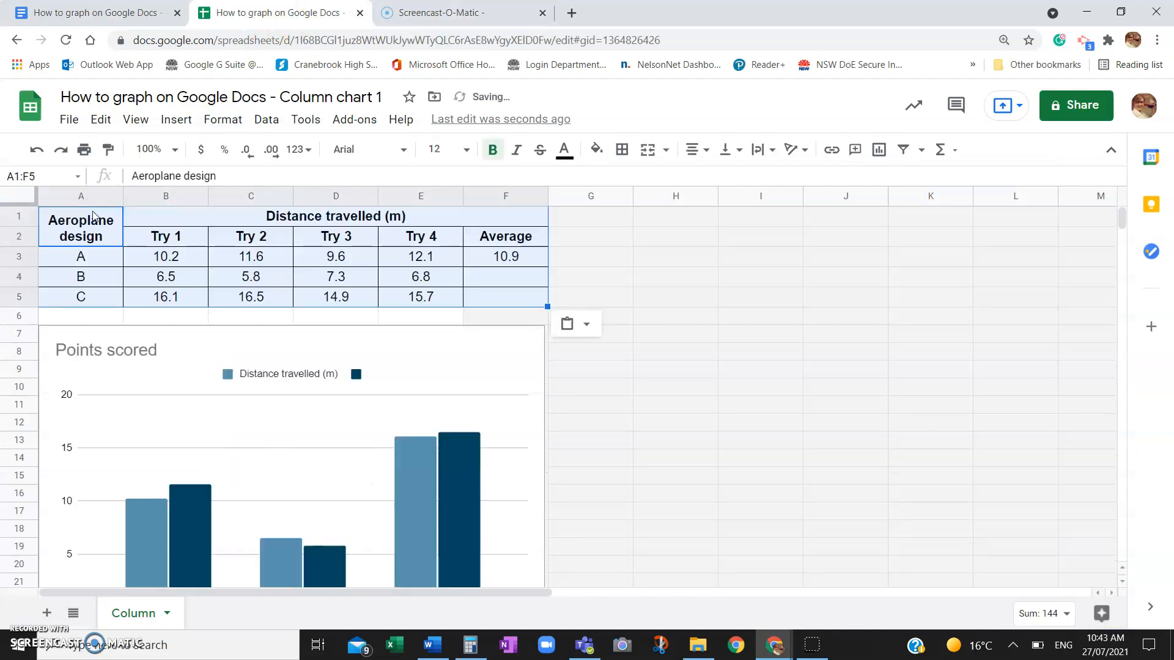
Step: Calculate design B's average in cell F4 with =AVERAGE(B4:E4) and accept the suggested autofill for design C in F5
left_click(188, 263)
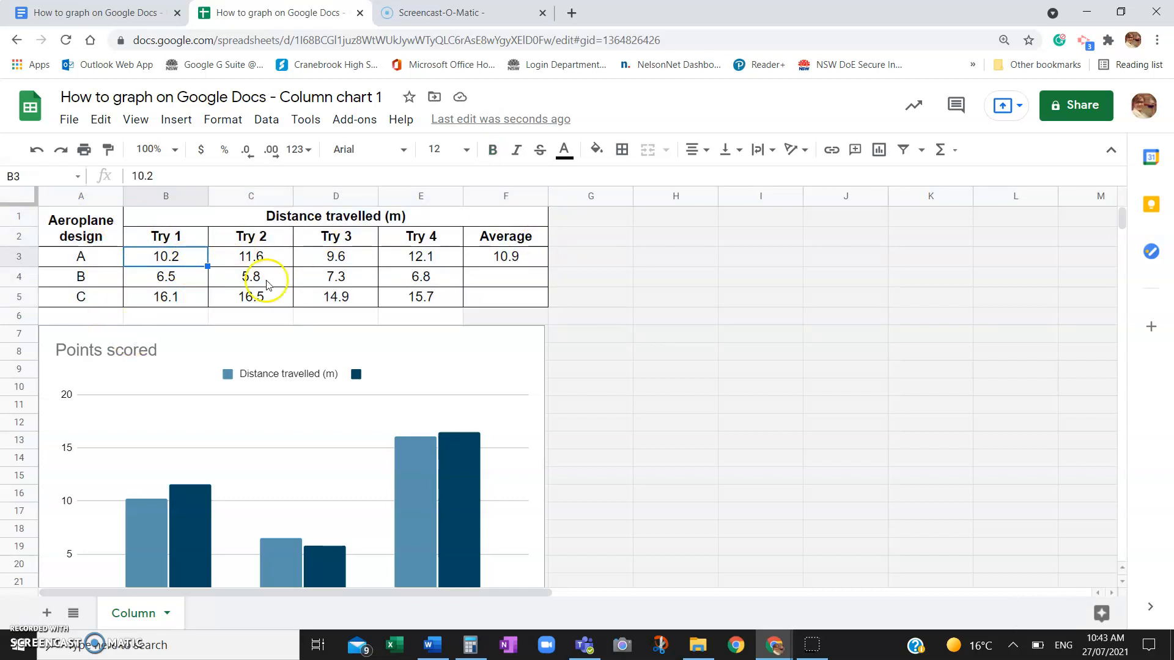
left_click(499, 280)
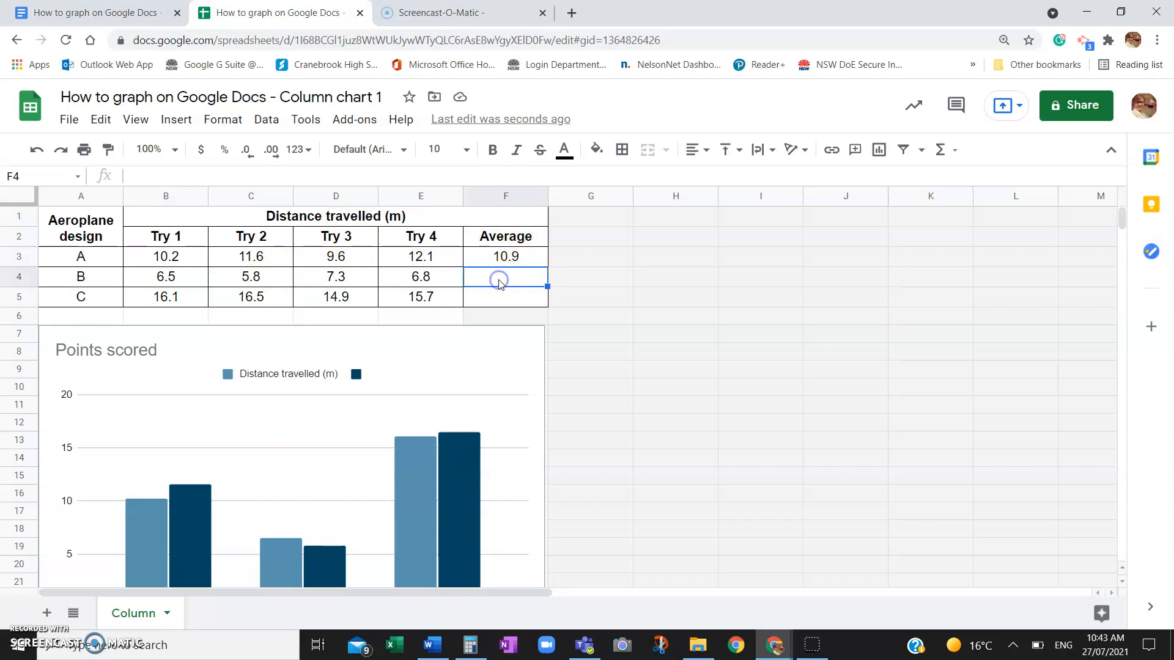
left_click(243, 173)
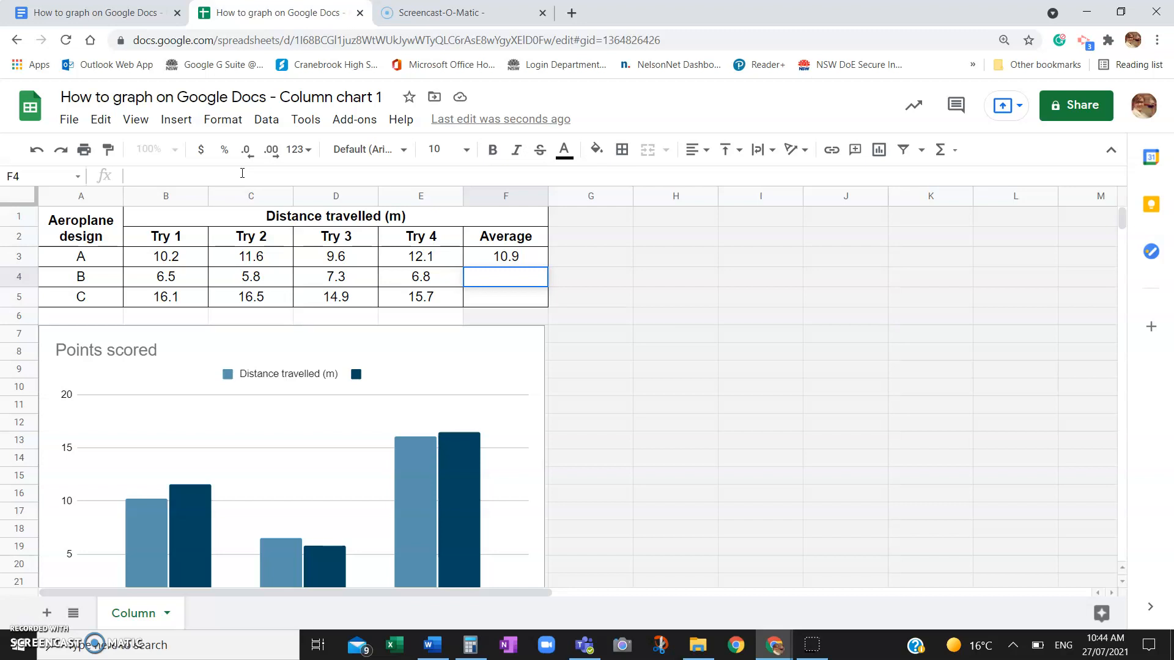
type("=")
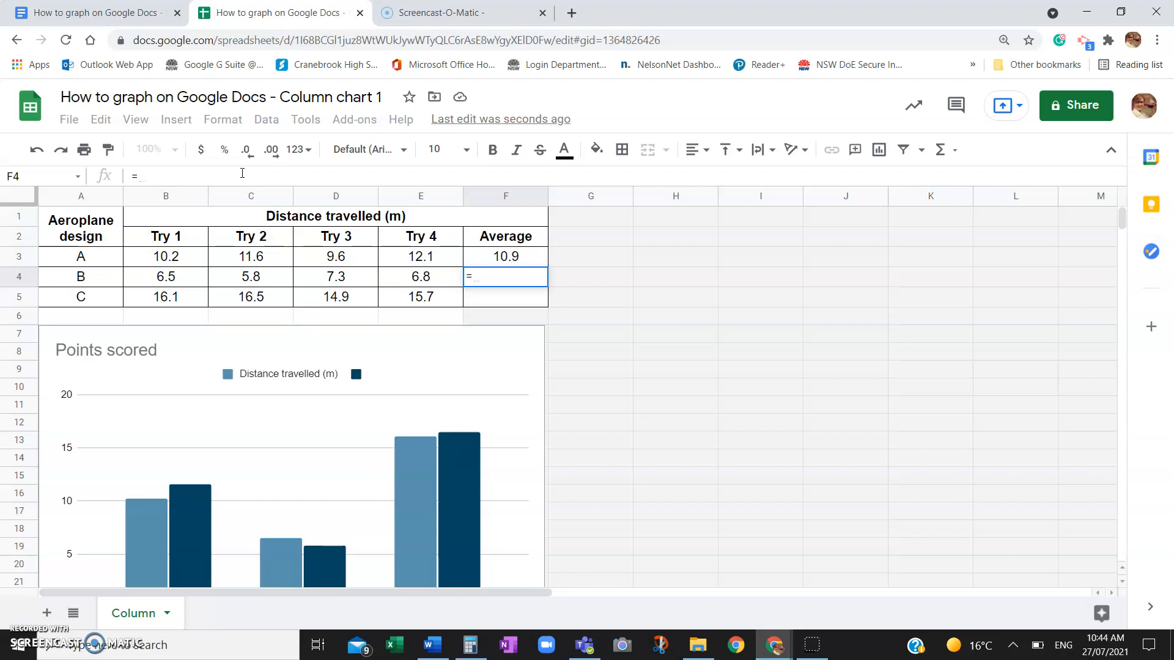
type("ava")
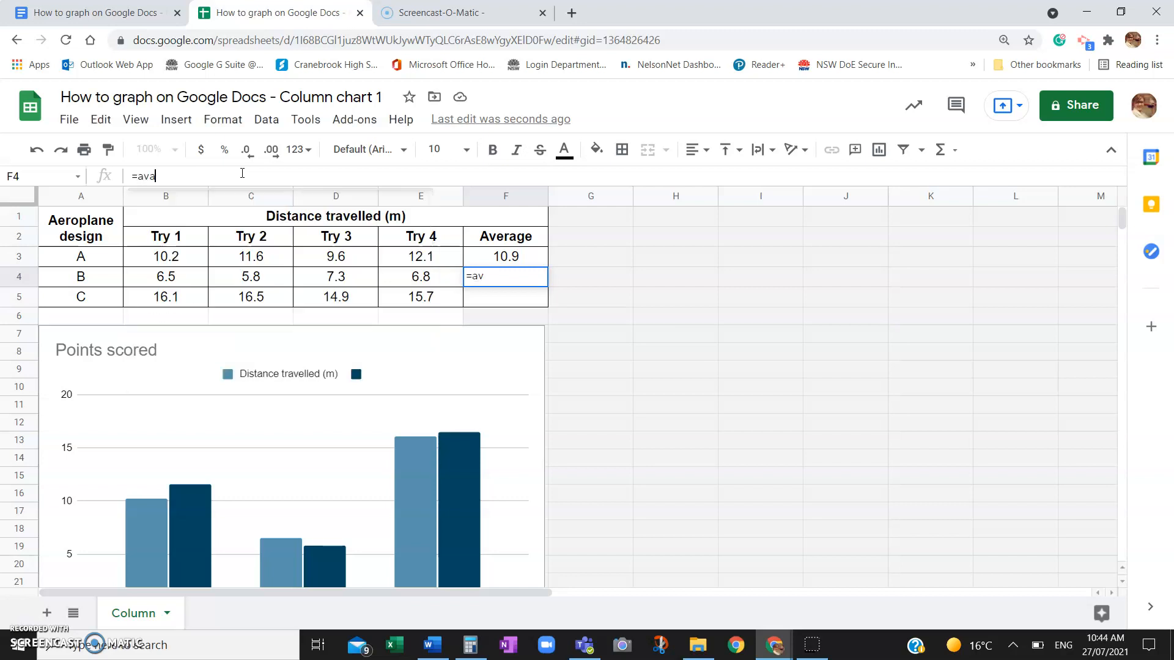
key("BackSpace")
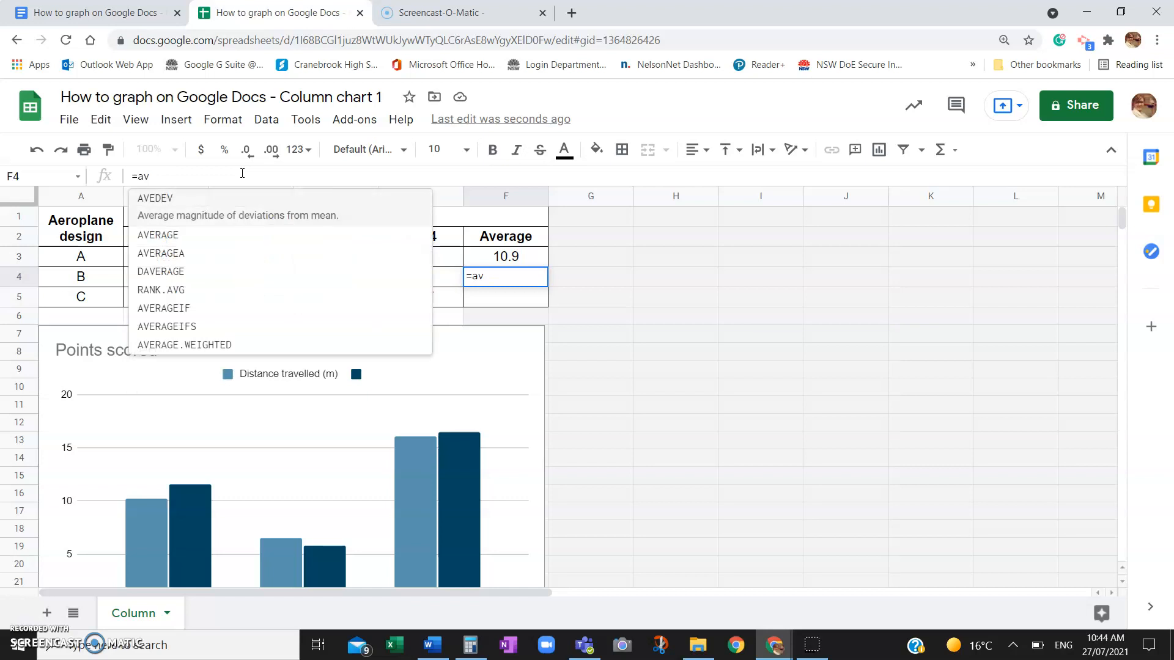
left_click(211, 237)
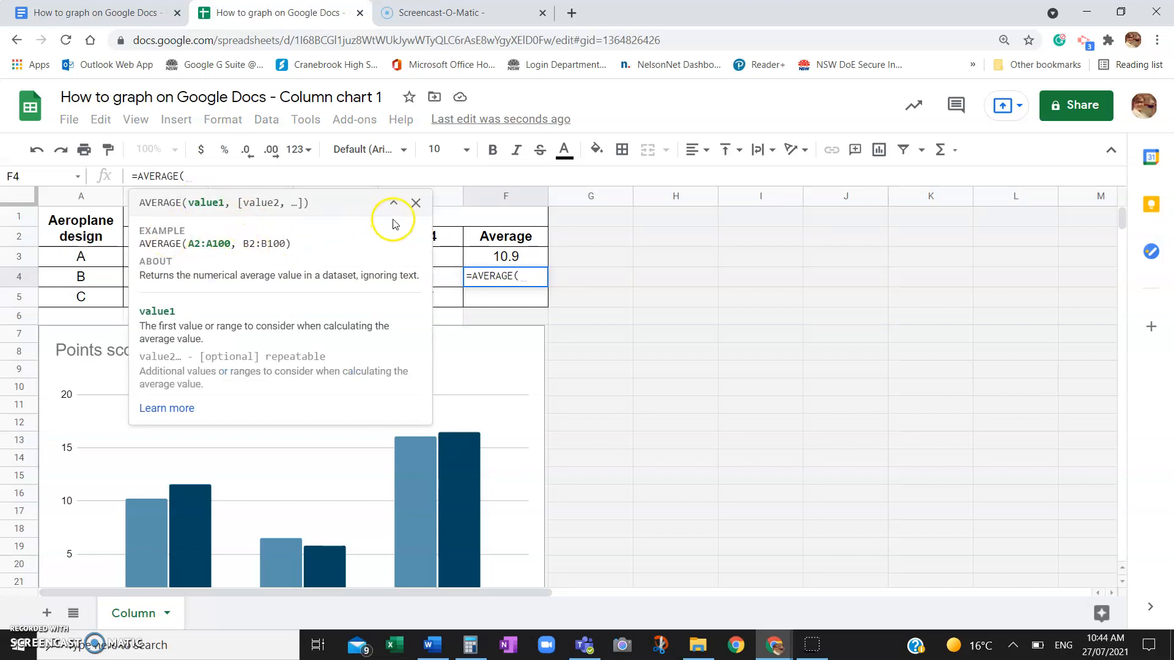
left_click(393, 204)
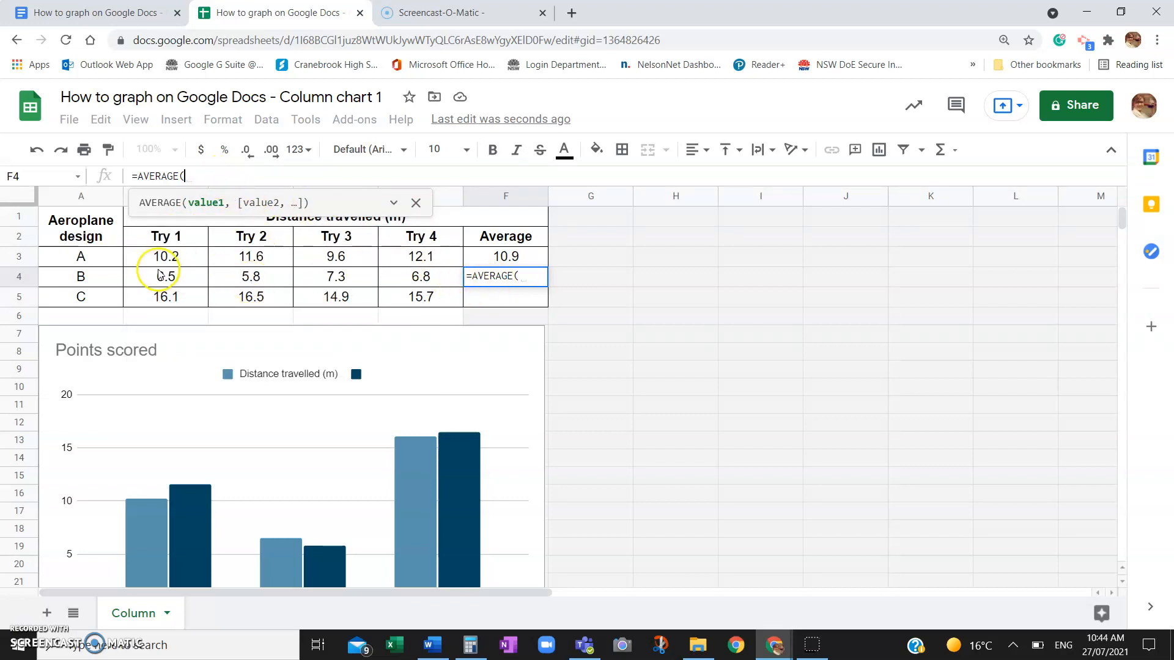
left_click(185, 278)
left_click_drag(185, 279, 422, 284)
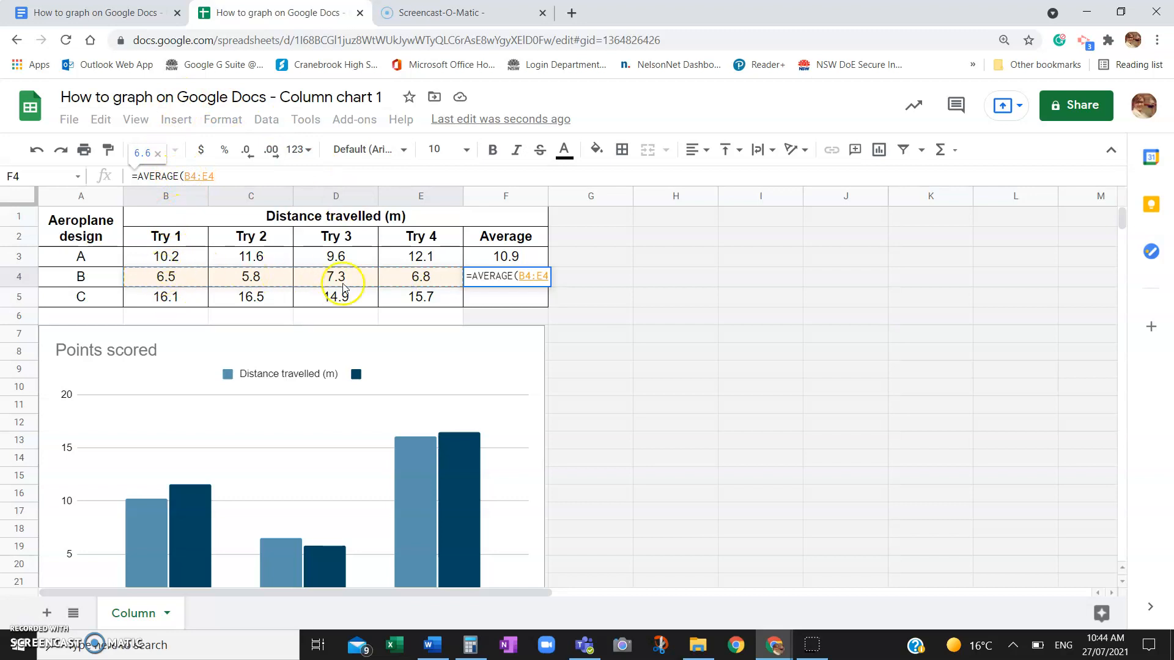
left_click(246, 175)
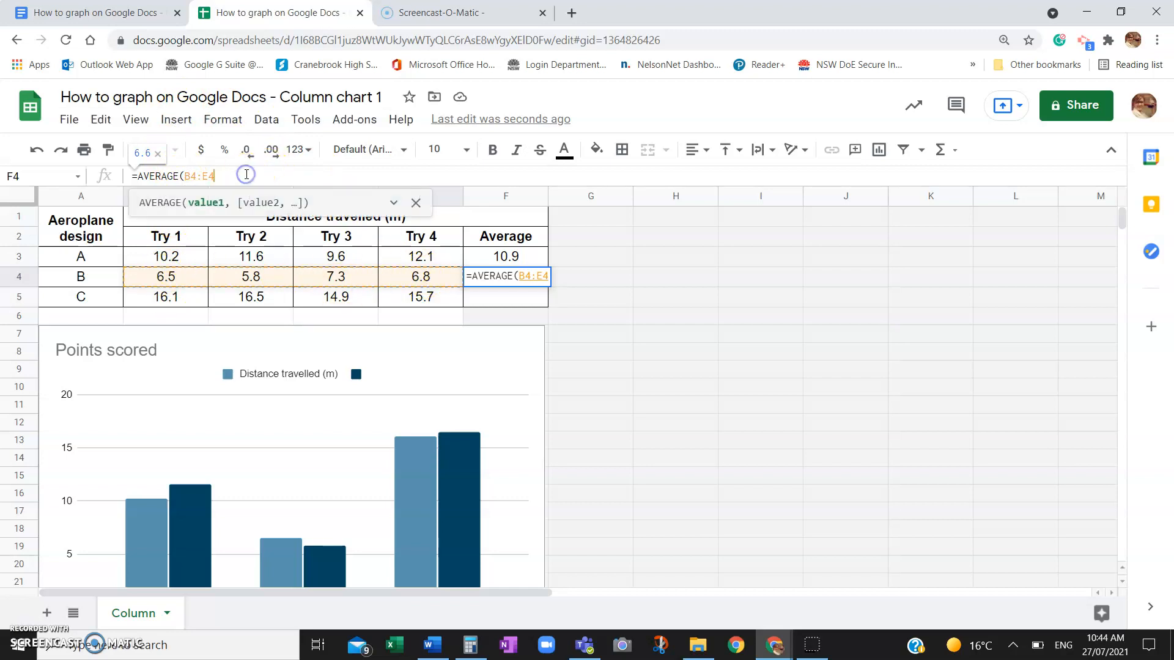
type(")")
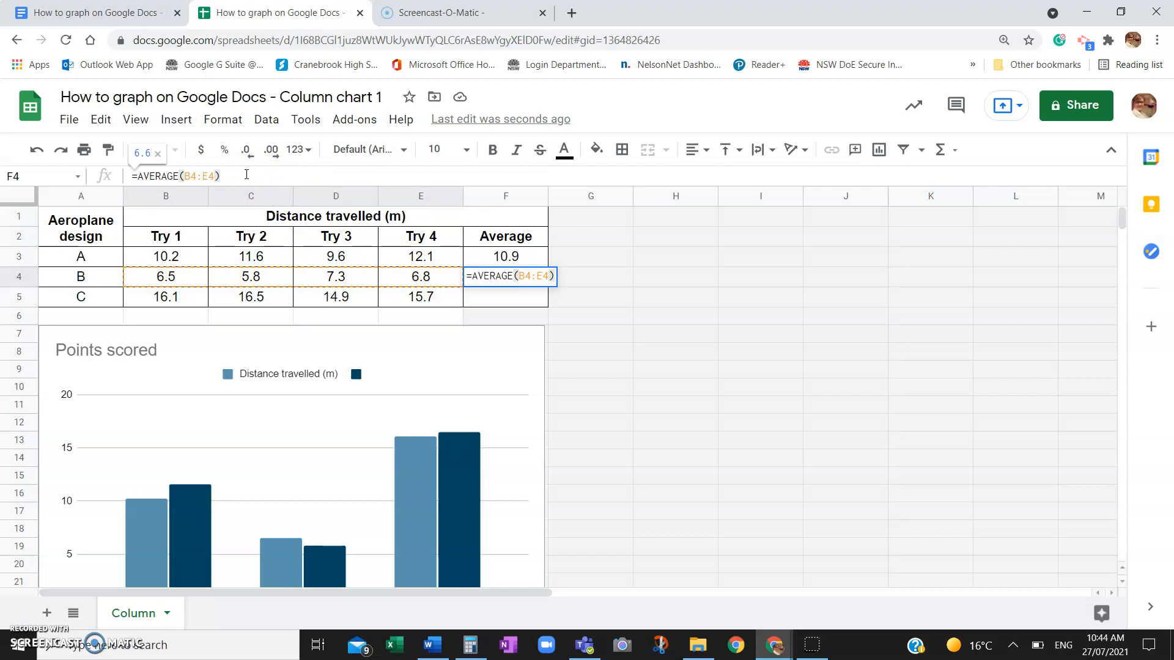
key("Return")
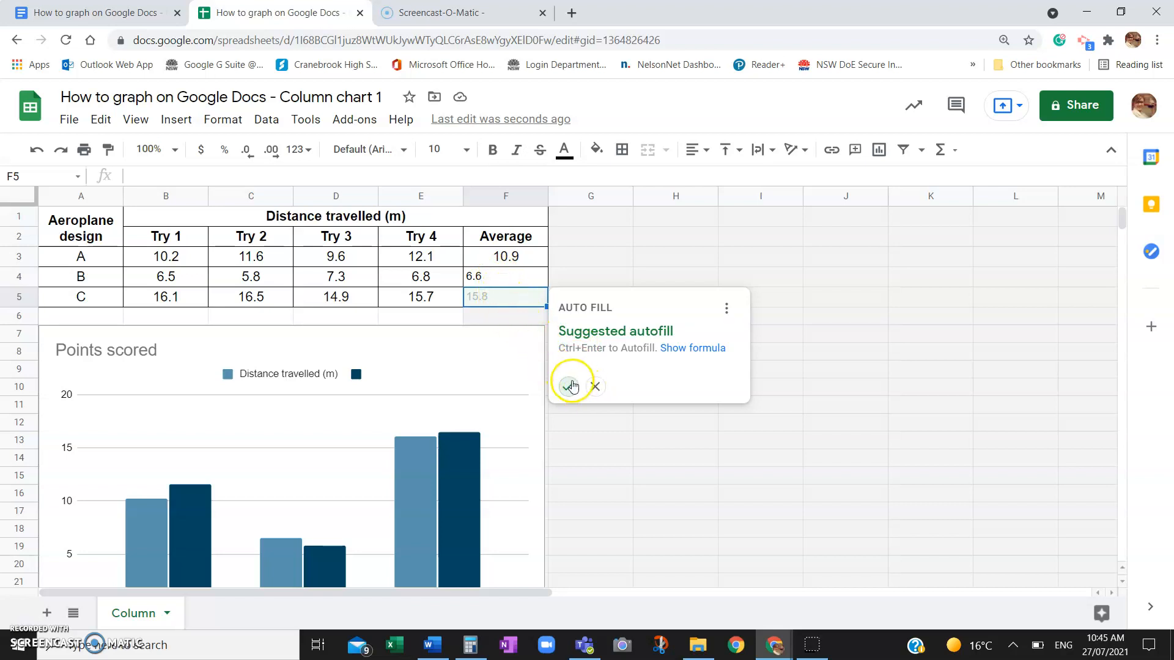
left_click(570, 386)
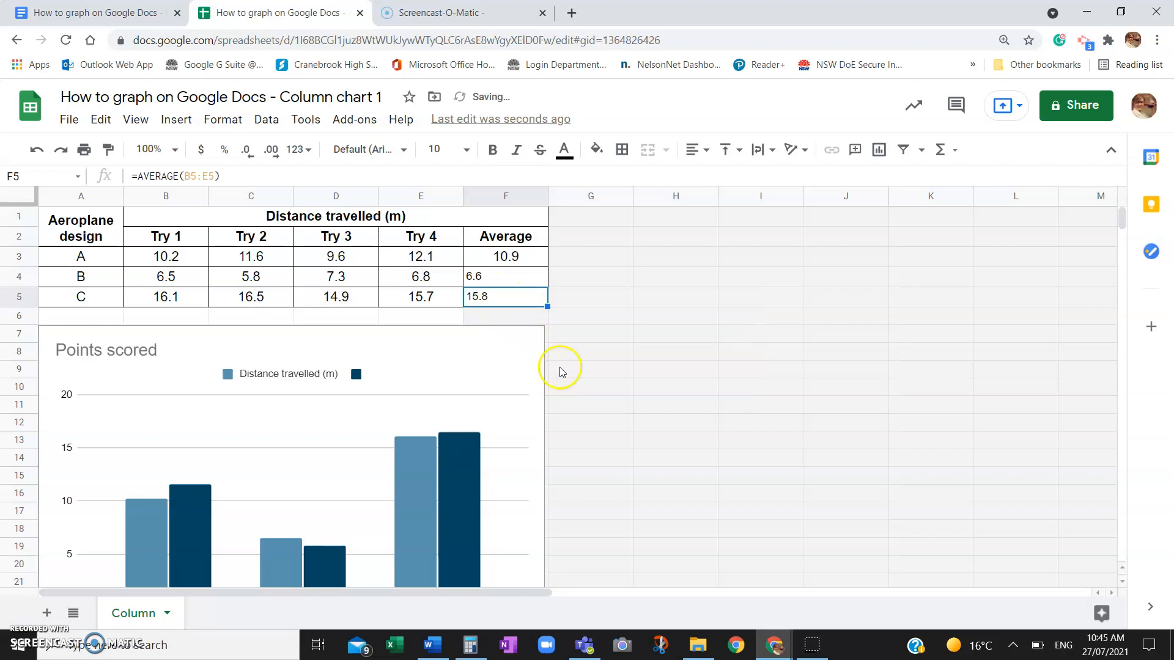
Step: Format the averages in cells F4:F5 with font size 12 and centre alignment
left_click_drag(503, 276, 507, 295)
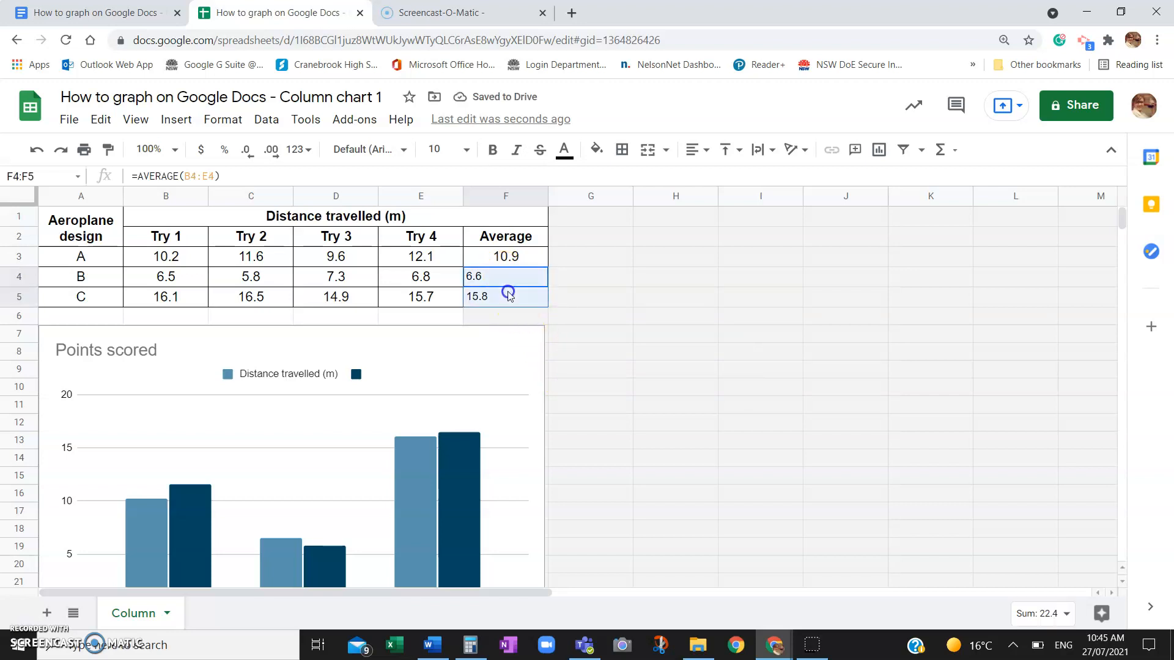
left_click(467, 151)
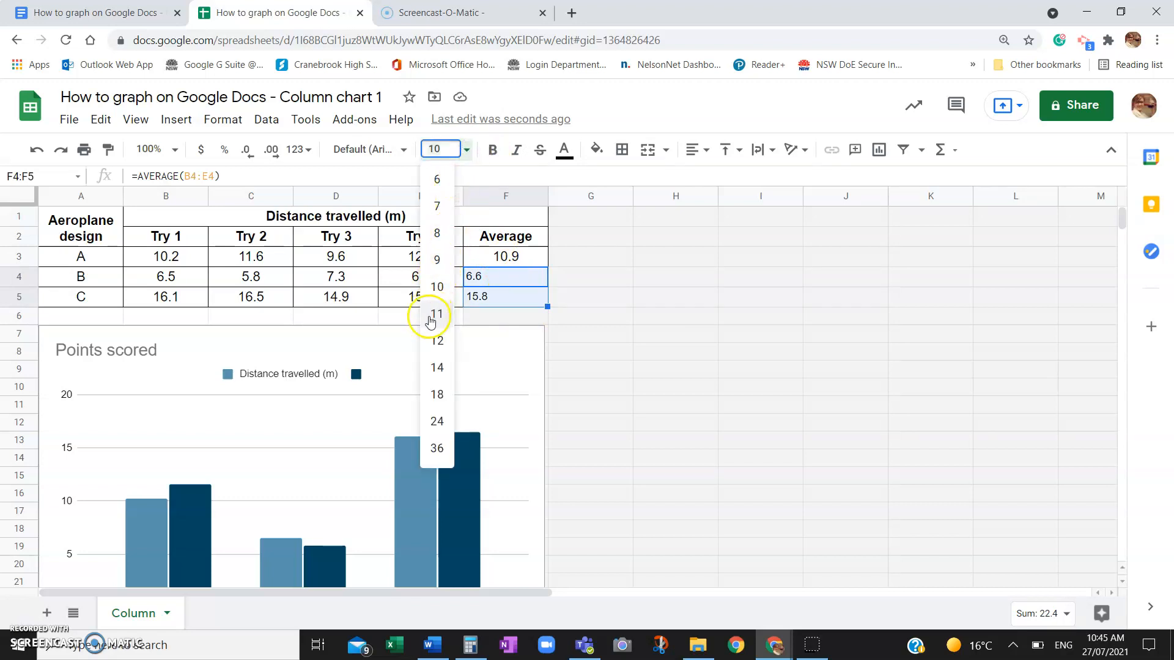
left_click(435, 341)
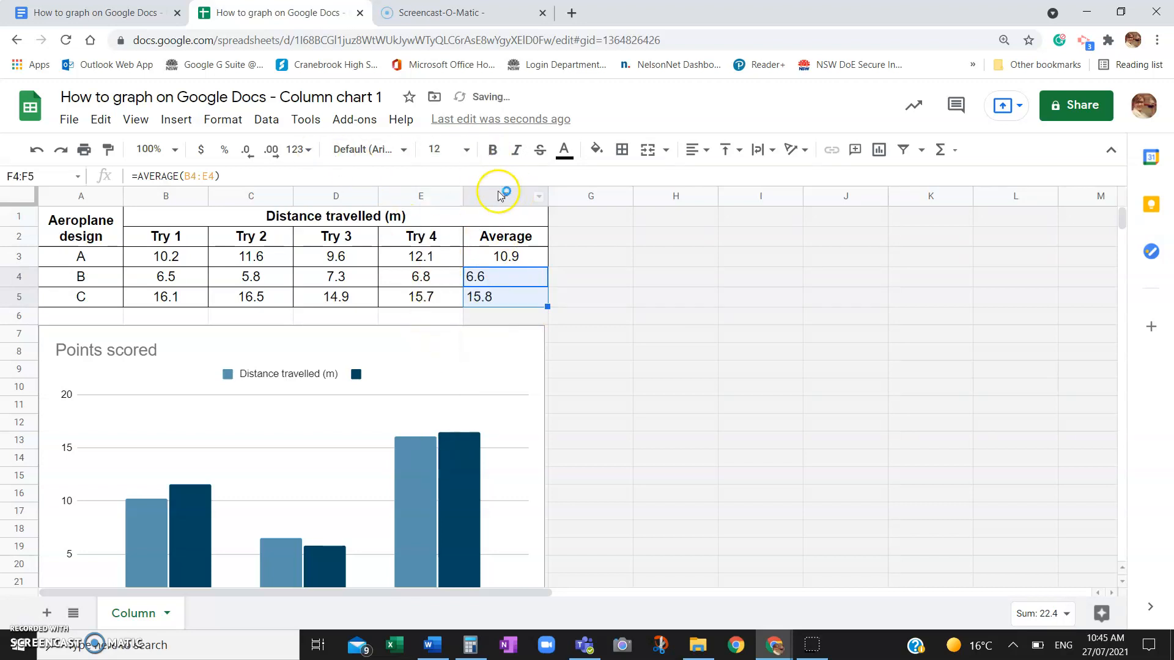
left_click(700, 151)
left_click(714, 178)
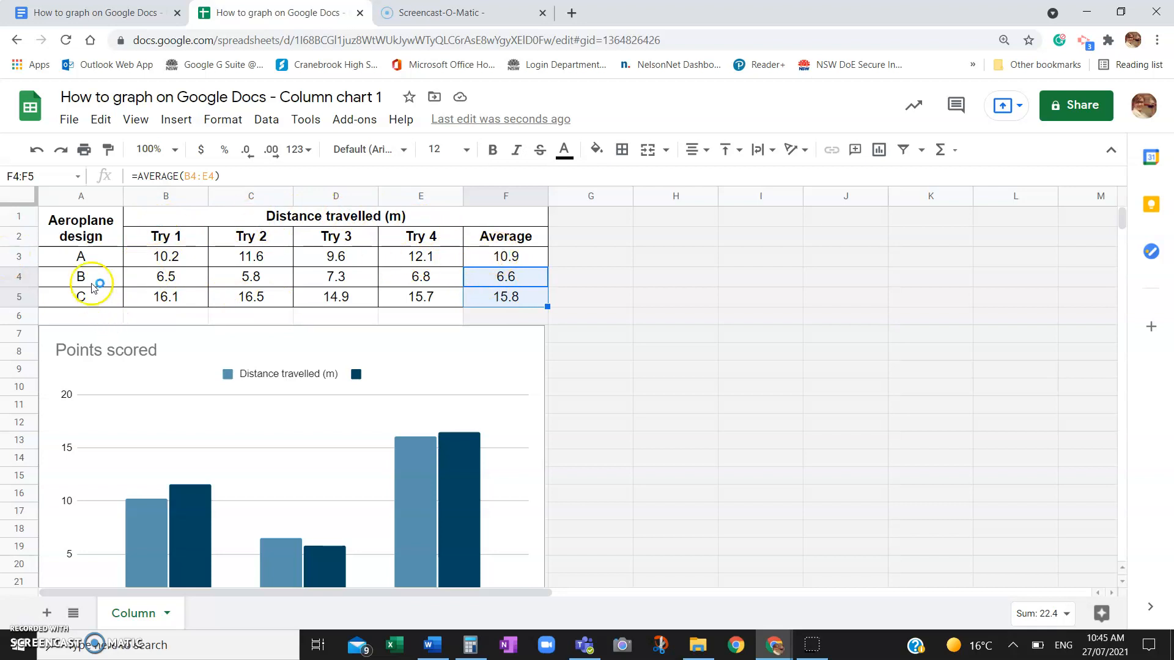
Step: Delete the existing "Points scored" chart from the spreadsheet
left_click(144, 351)
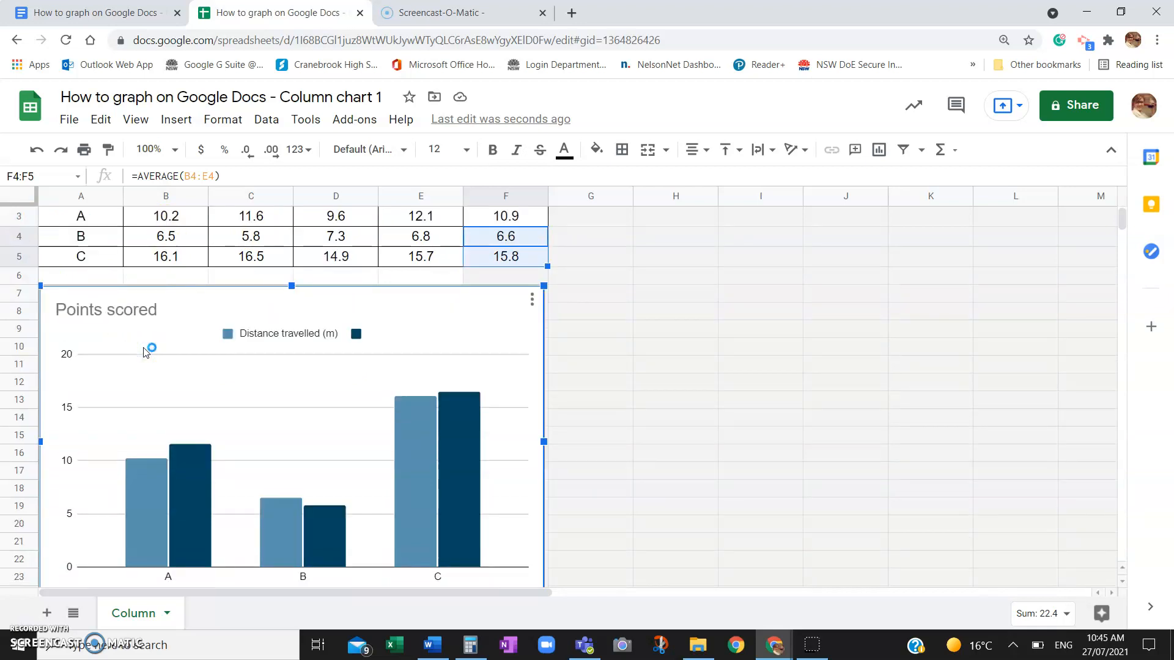
key("Delete")
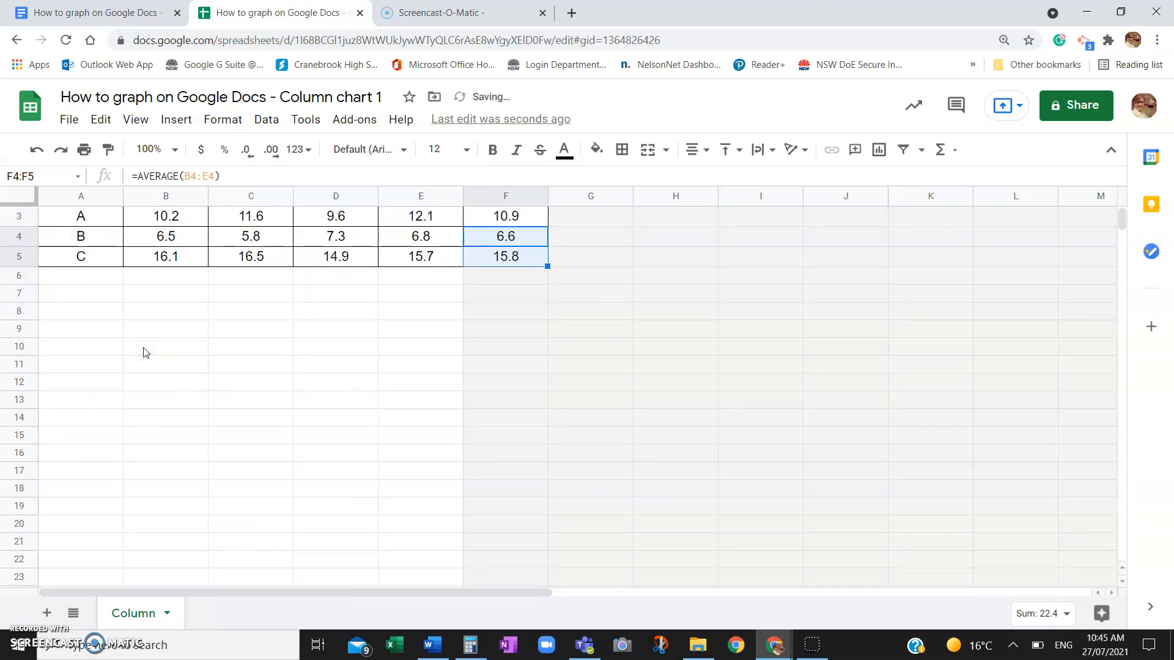
scroll(145, 352, "up", 1)
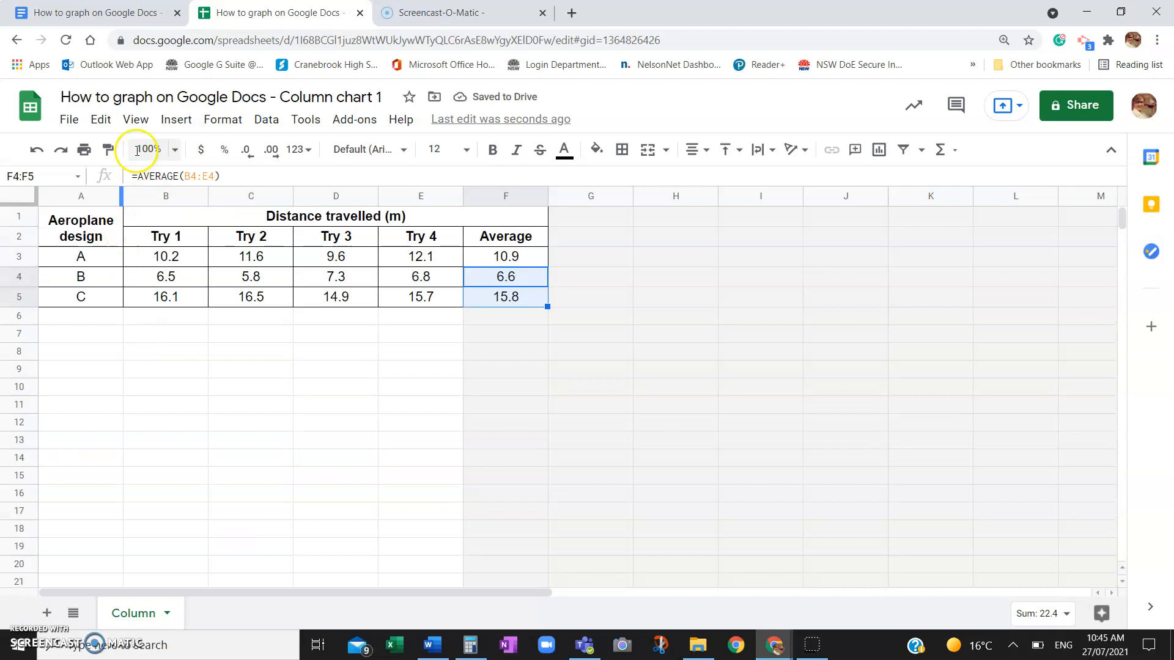
Step: Insert a new chart into the sheet and dismiss the tip about customizable charts
left_click(177, 119)
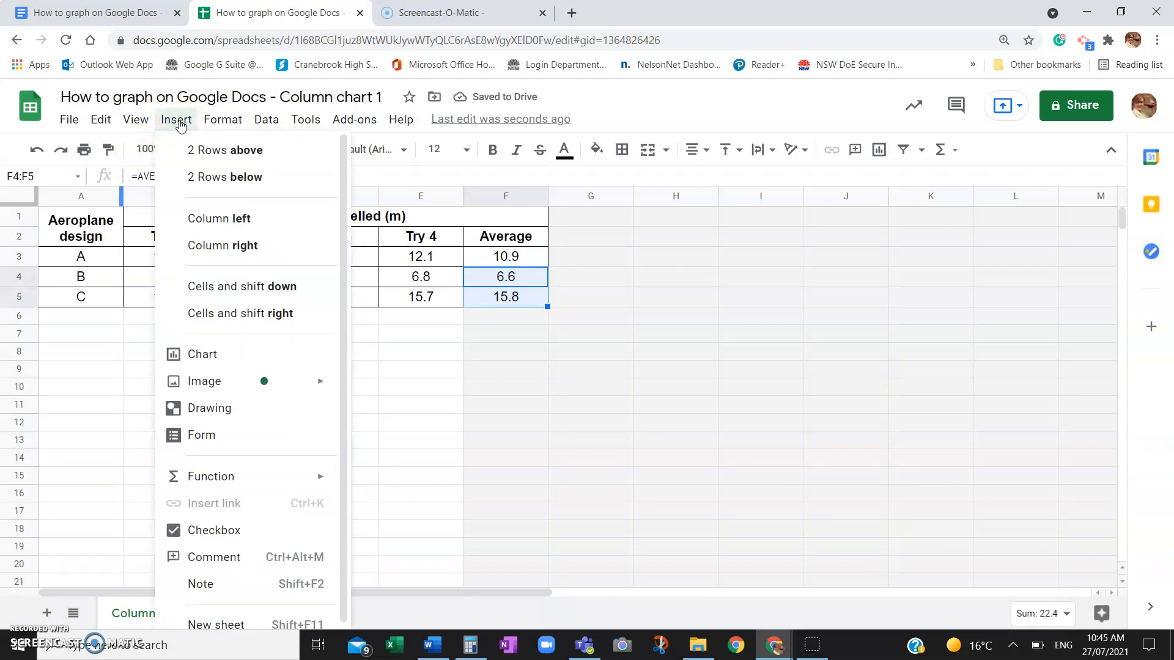
left_click(236, 357)
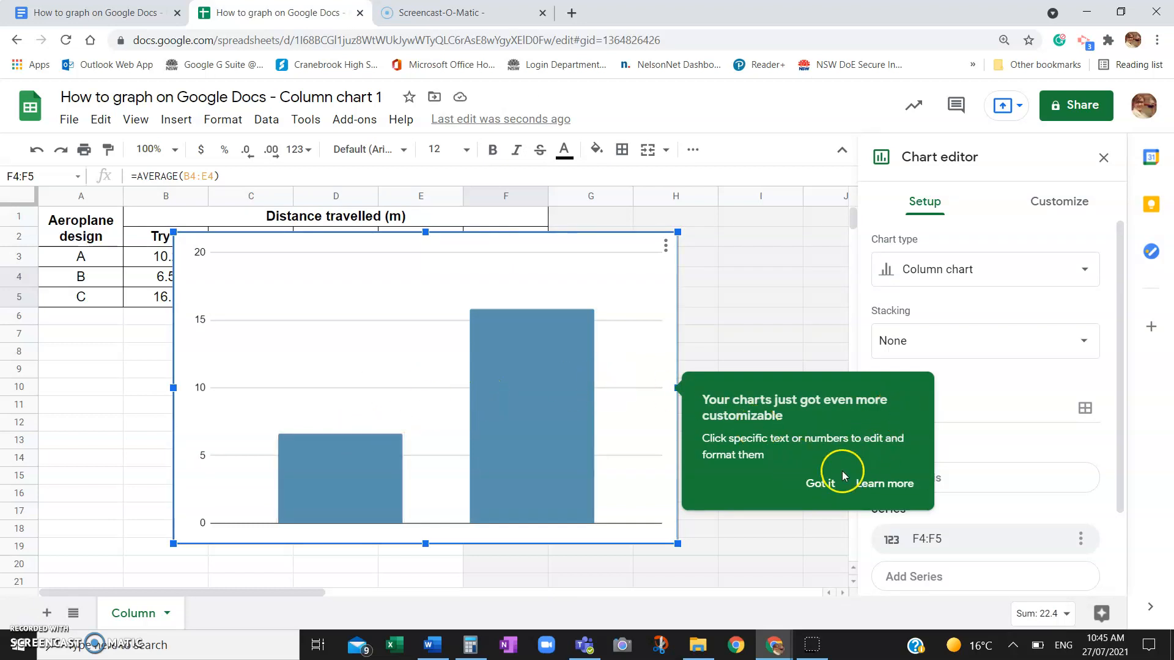
left_click(821, 482)
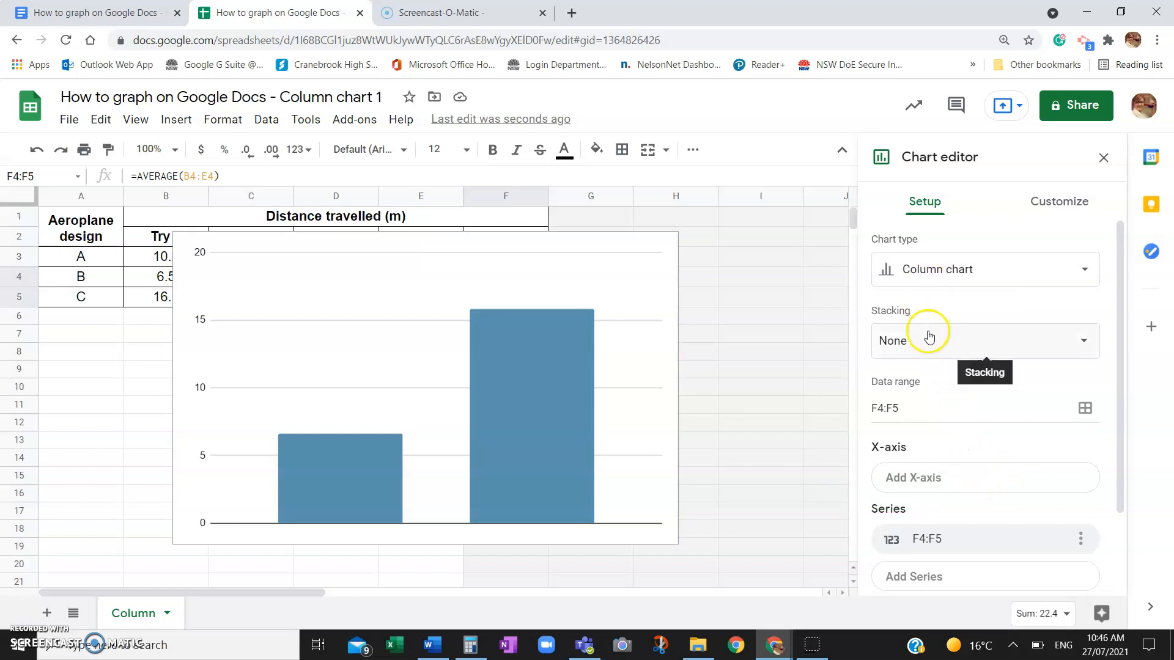
Step: Open the new chart's data range selection and move the chart below the results table, clear of the data
left_click(1083, 408)
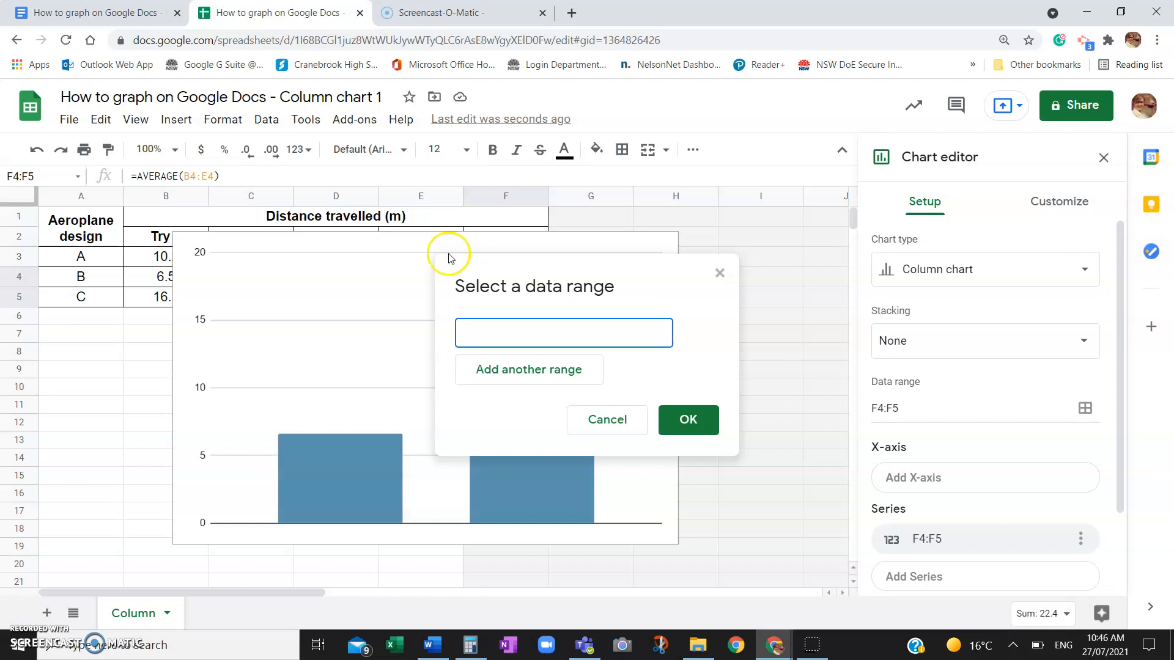
left_click_drag(649, 292, 910, 319)
left_click(592, 234)
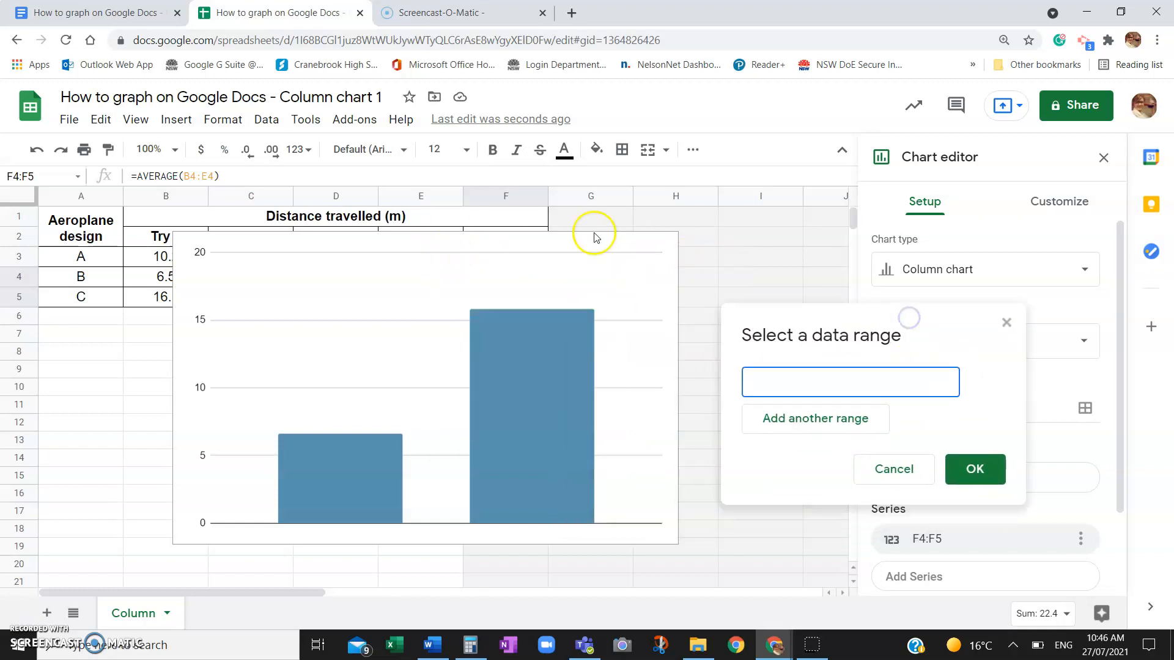
left_click_drag(588, 239, 537, 410)
scroll(537, 409, "down", 2)
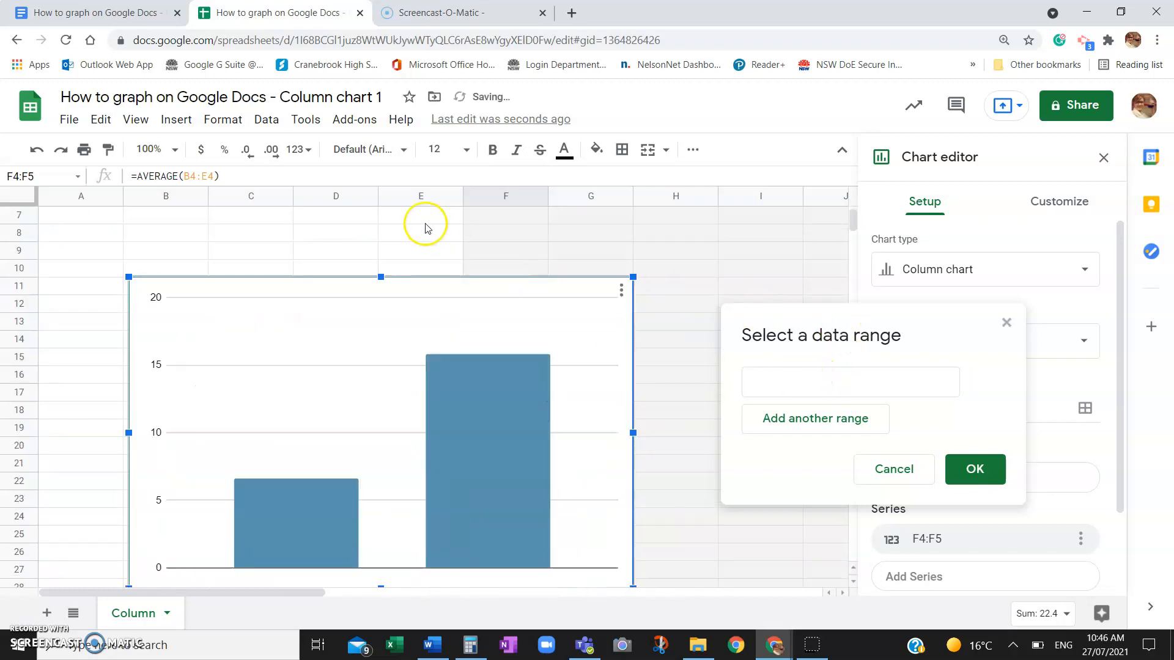
left_click(654, 246)
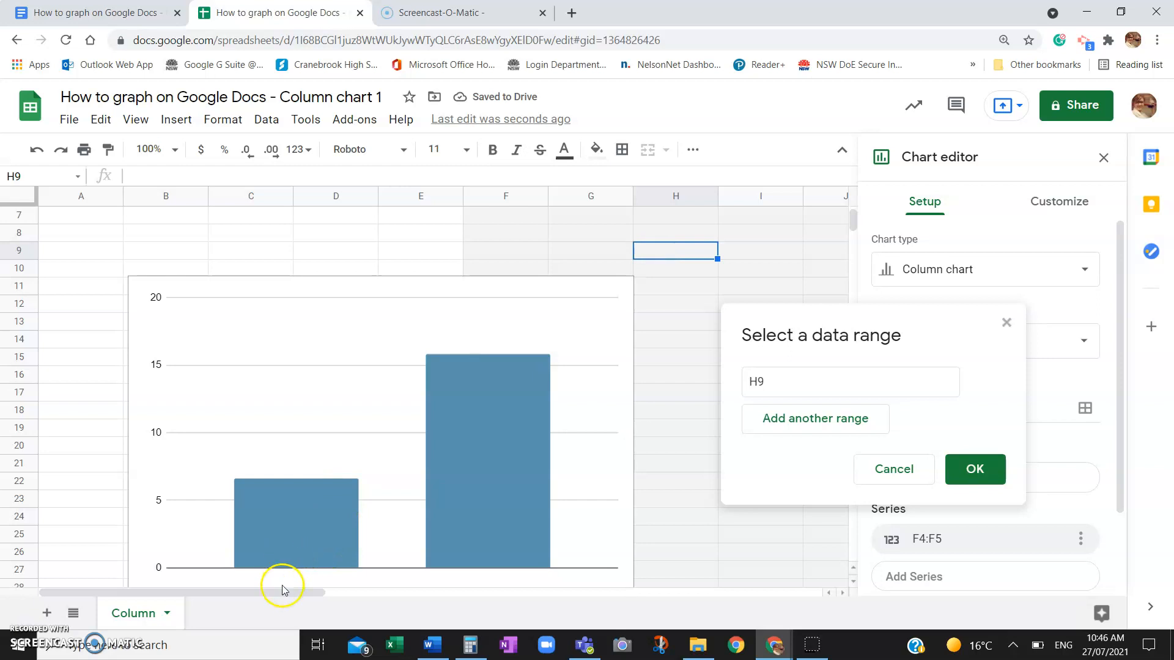
Step: Set the chart's data range to the design labels A3:A5 and the averages F3:F5
scroll(210, 241, "up", 2)
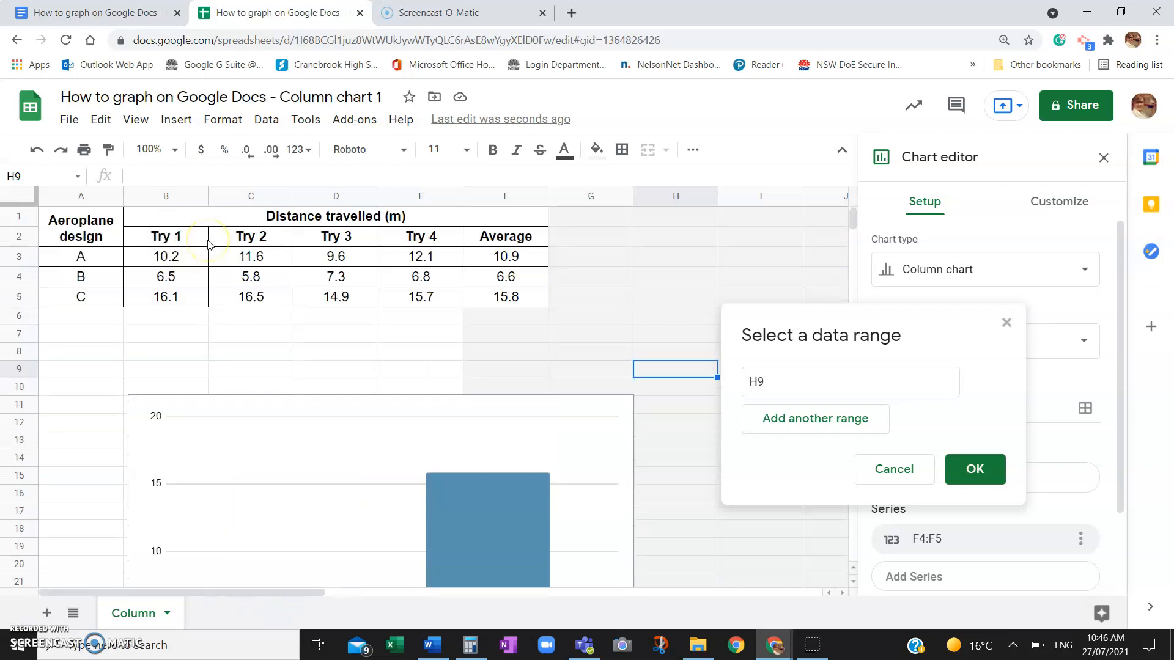
left_click(777, 385)
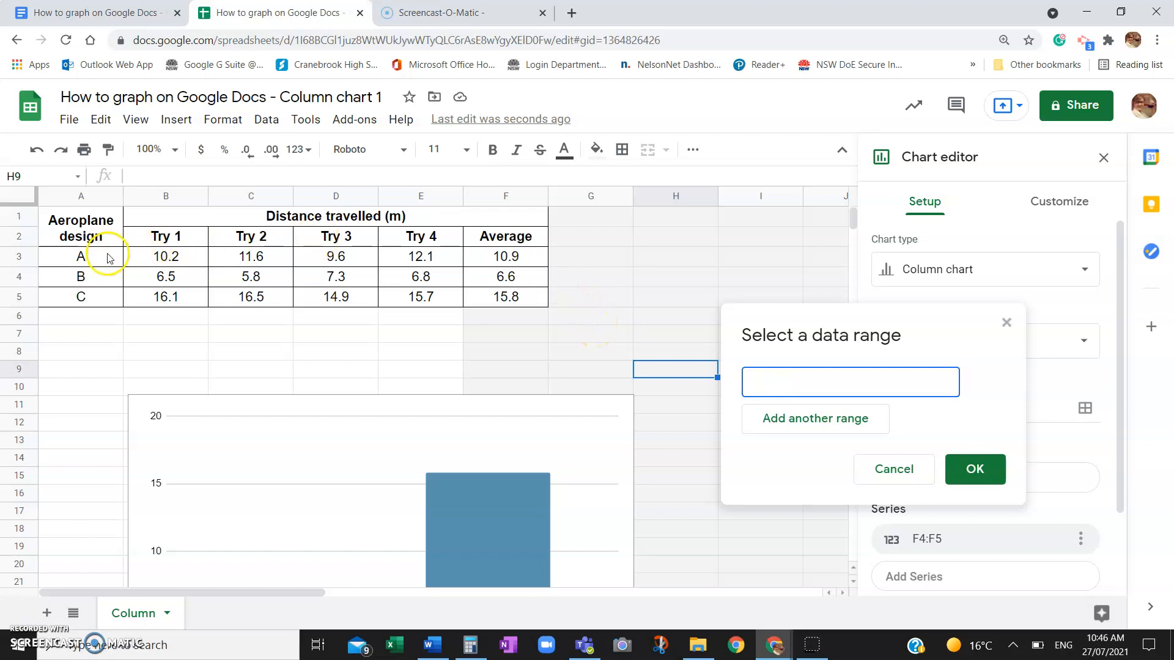
left_click_drag(109, 258, 112, 299)
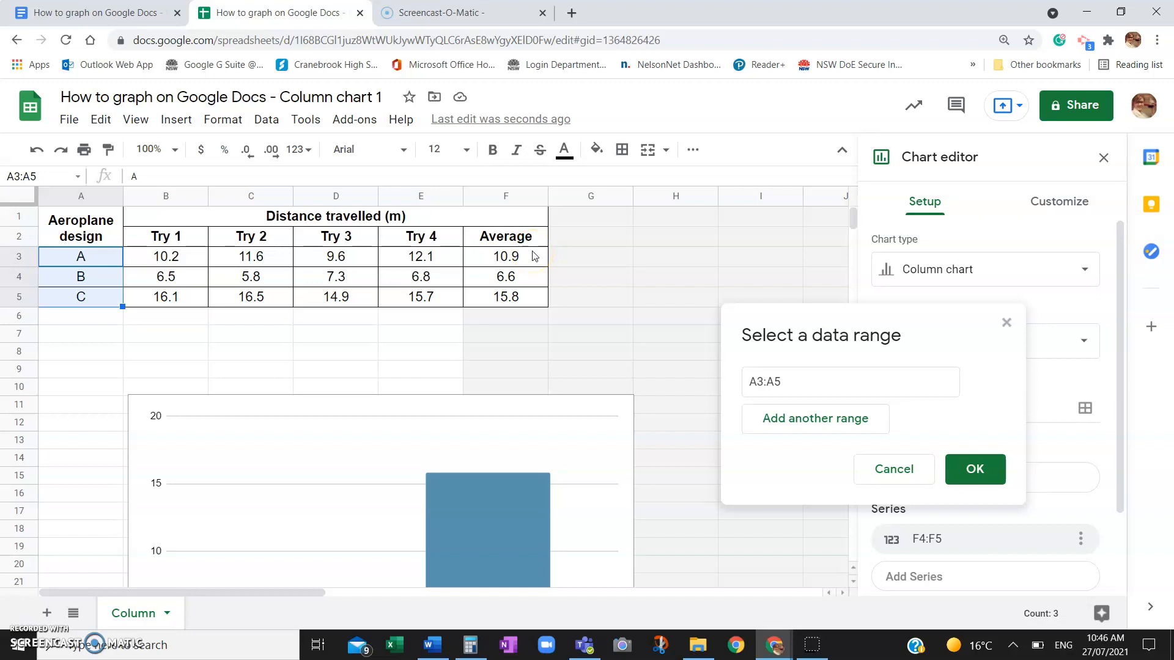
left_click_drag(532, 256, 535, 300)
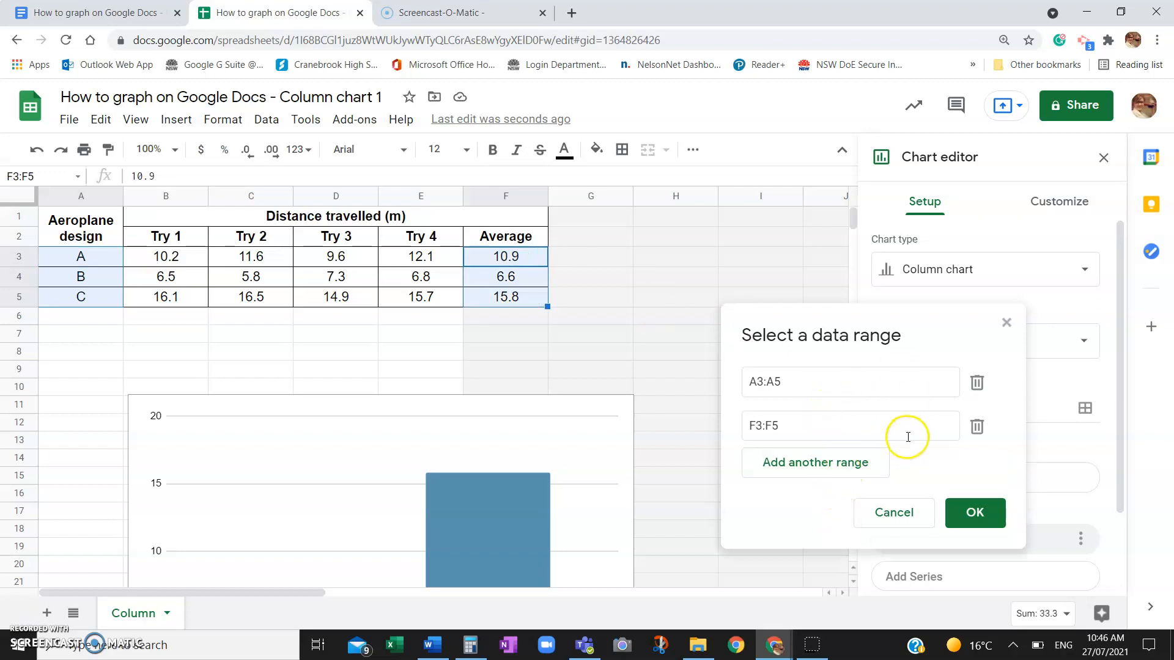
left_click(975, 513)
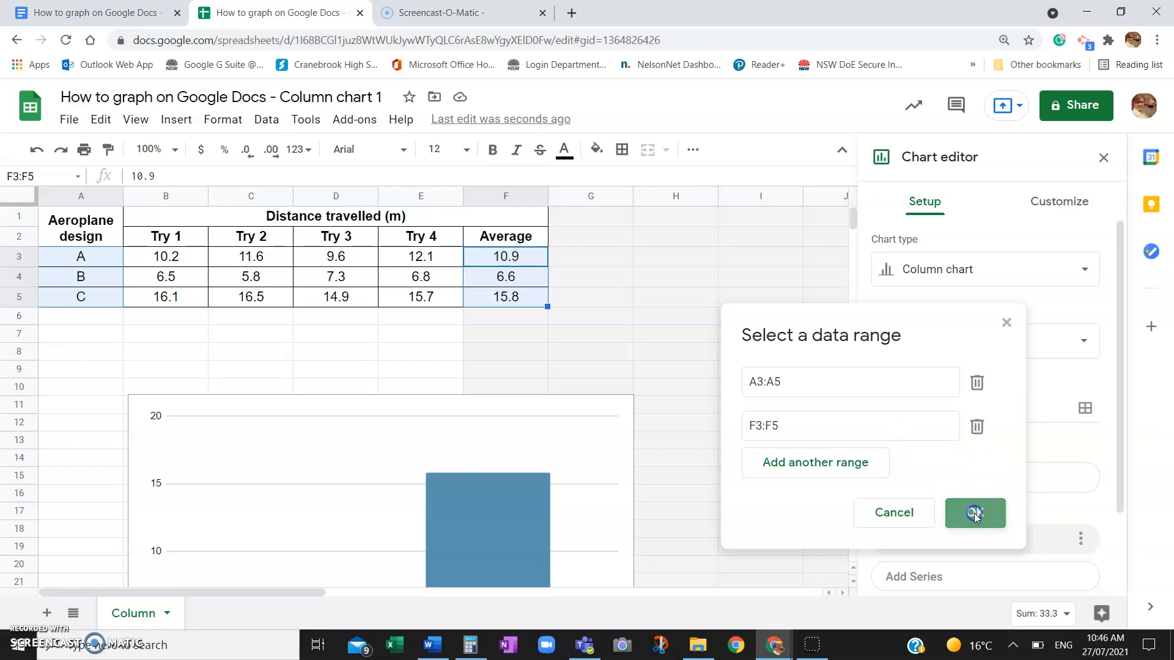
scroll(680, 426, "down", 2)
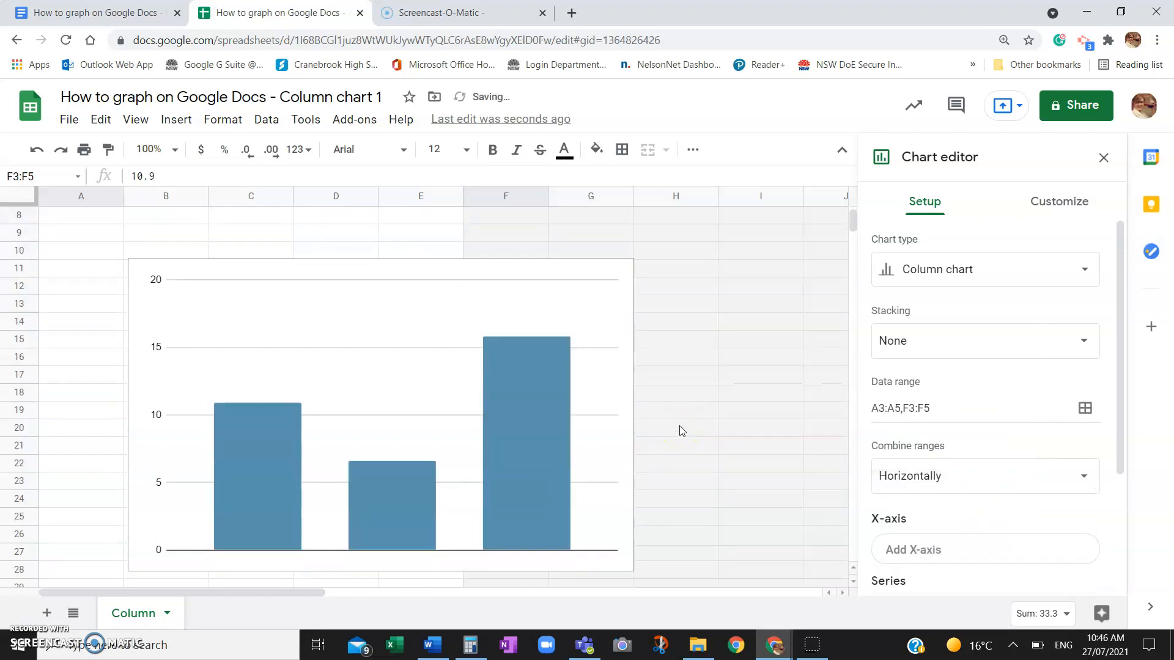
scroll(680, 426, "up", 1)
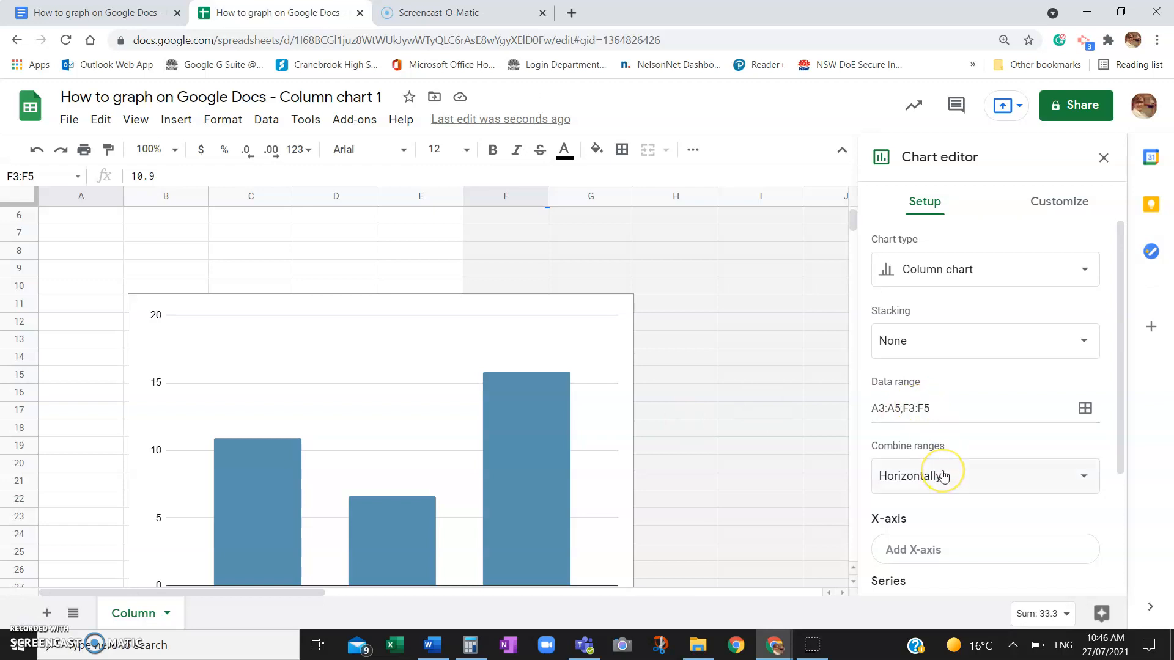
Step: Add the design labels in A3:A5 as the chart's X-axis
scroll(944, 476, "down", 1)
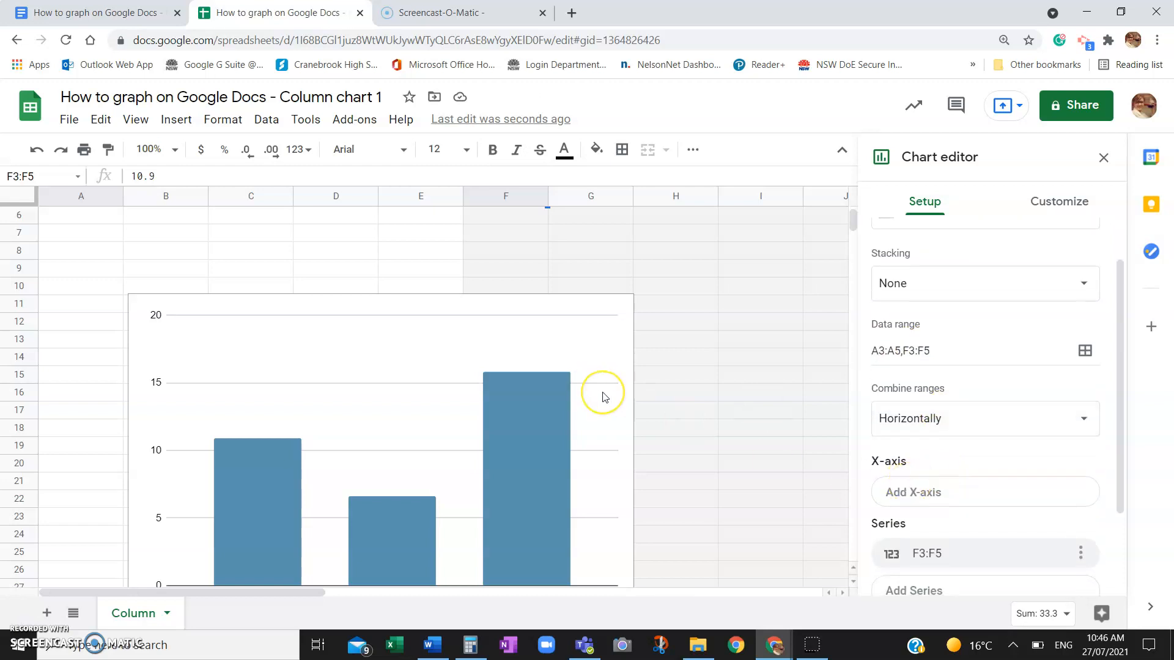
scroll(603, 396, "down", 2)
left_click(911, 491)
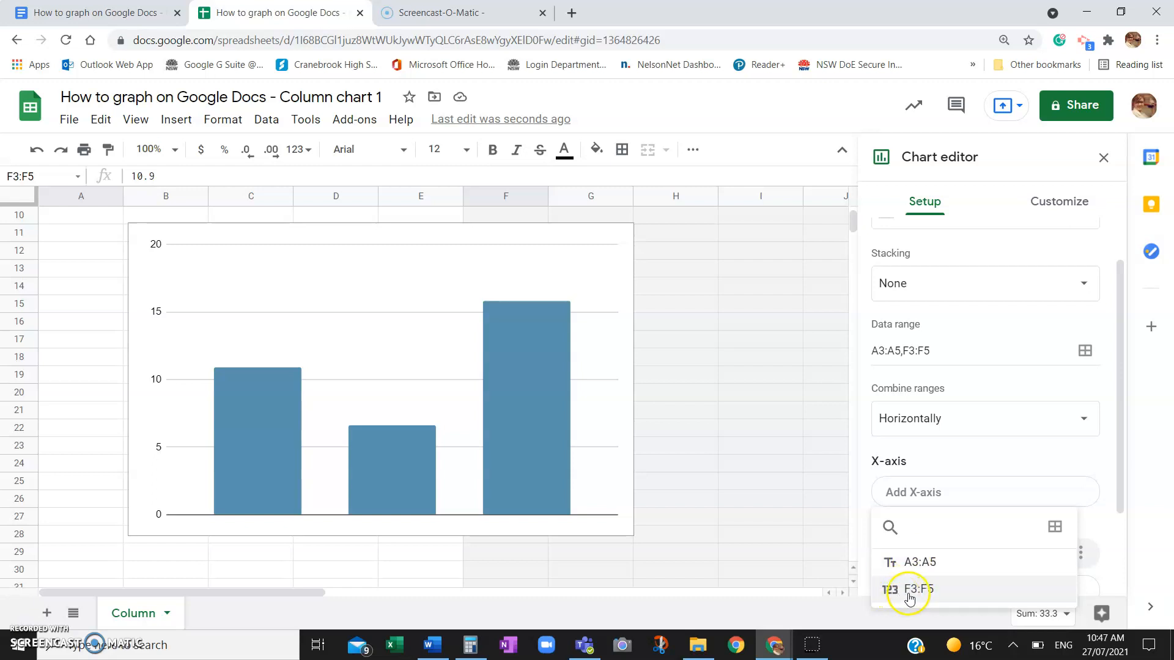
left_click(915, 562)
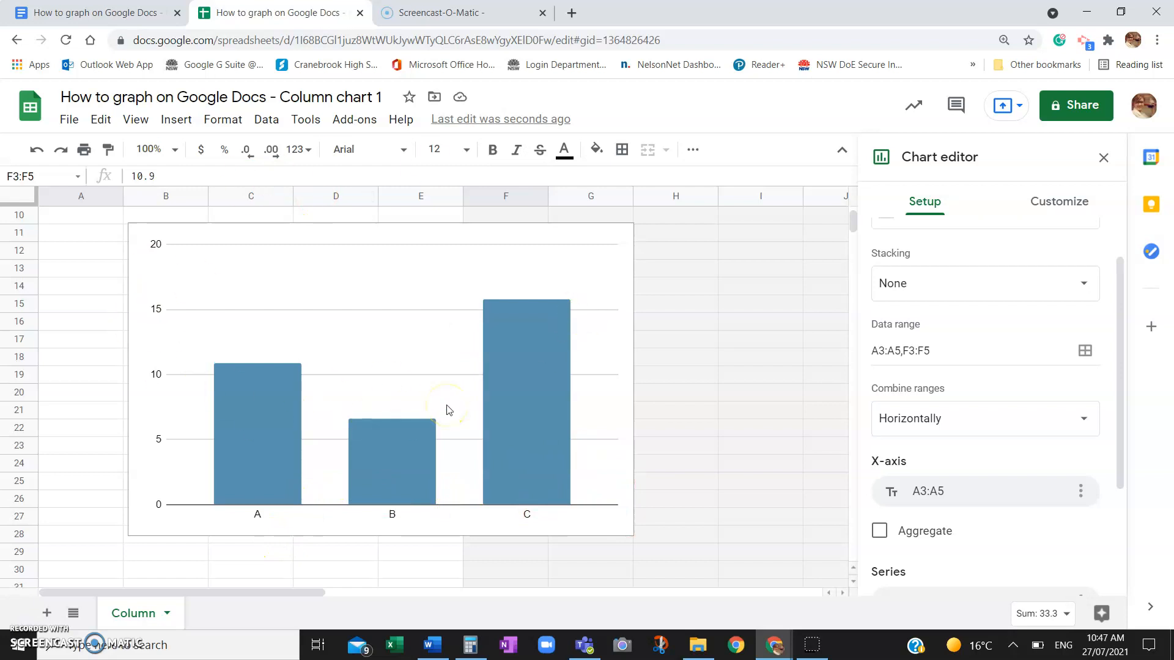
left_click(891, 352)
left_click(911, 434)
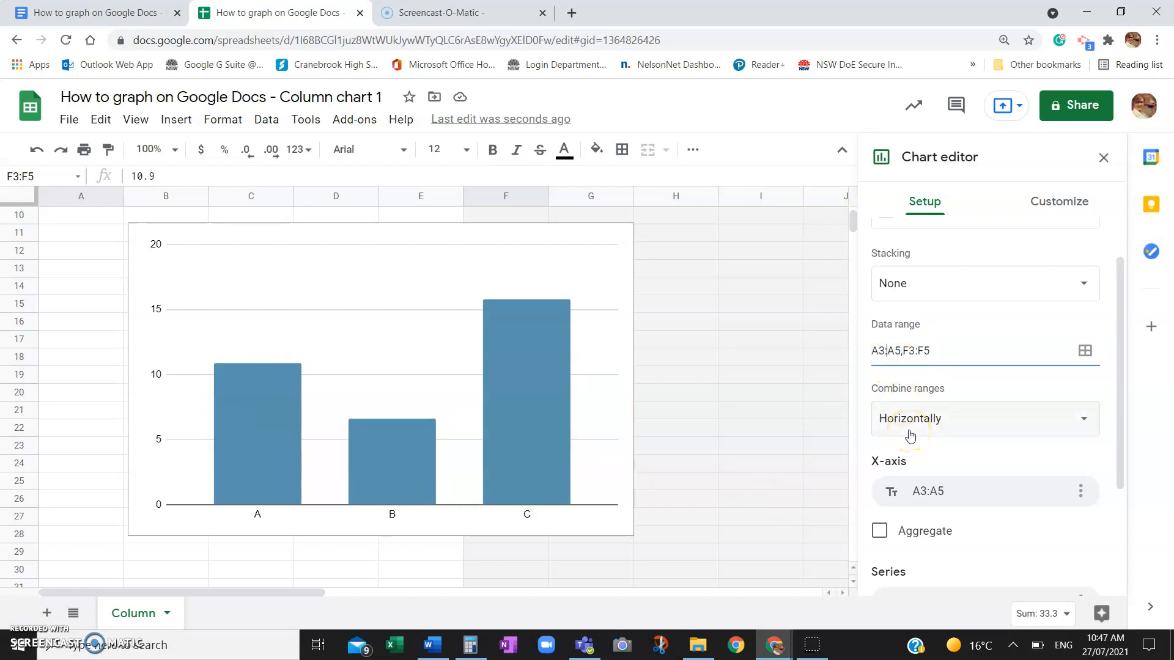
left_click(915, 495)
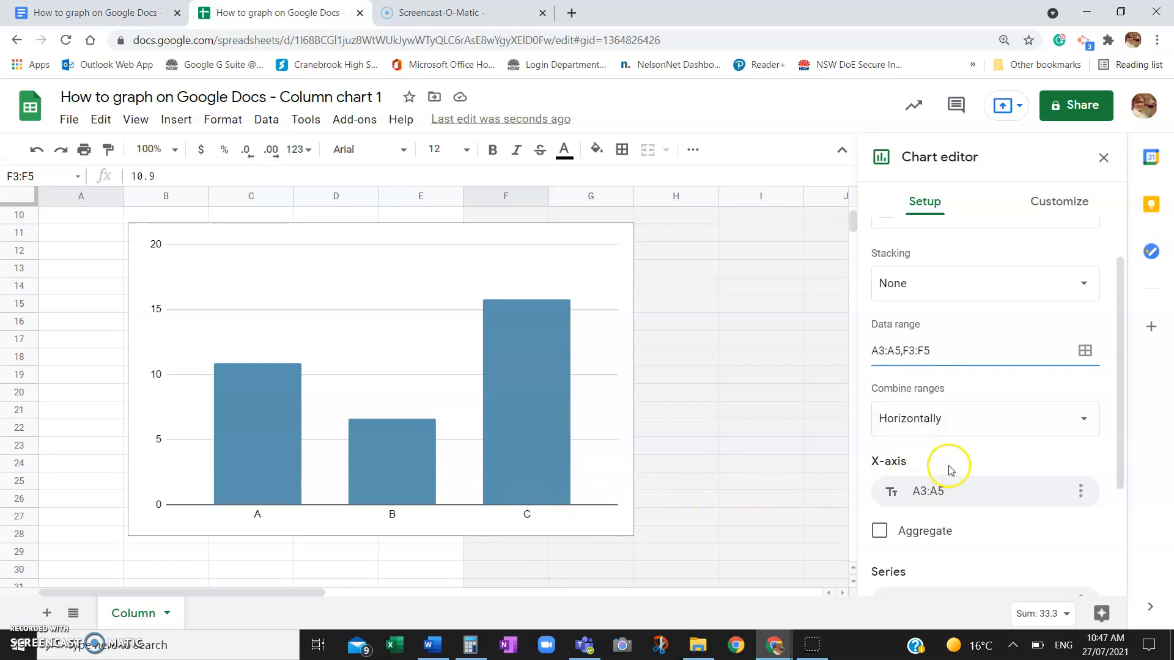
scroll(950, 470, "down", 3)
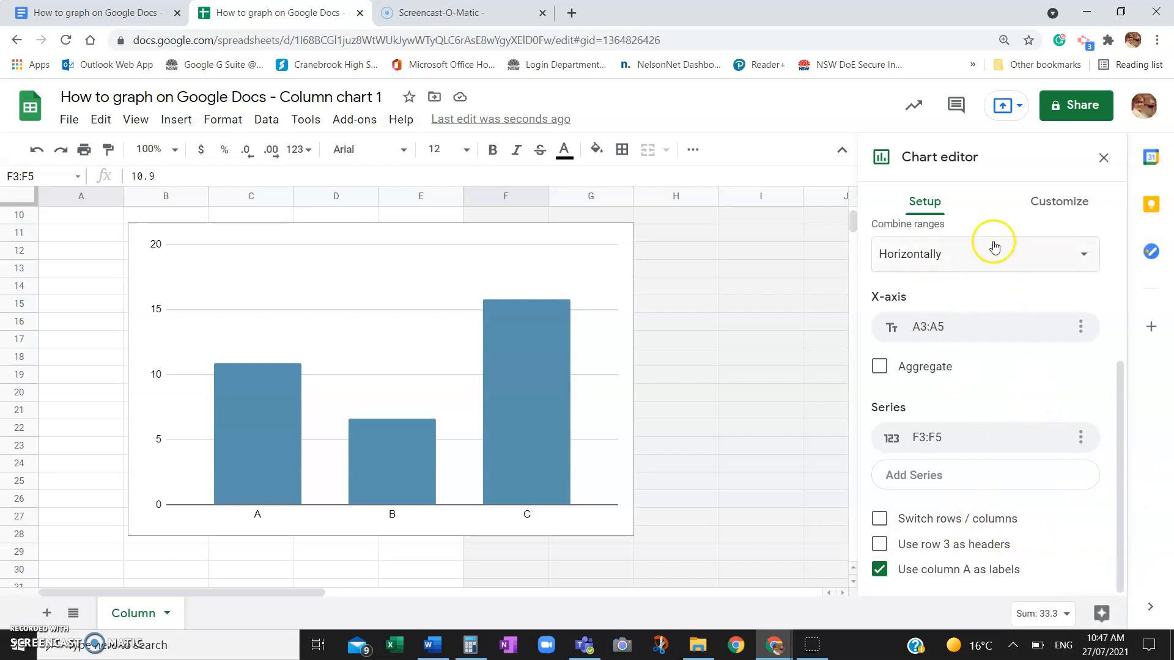
Step: Give the column chart the title "Distance (m) each plane flew on average"
left_click(1047, 209)
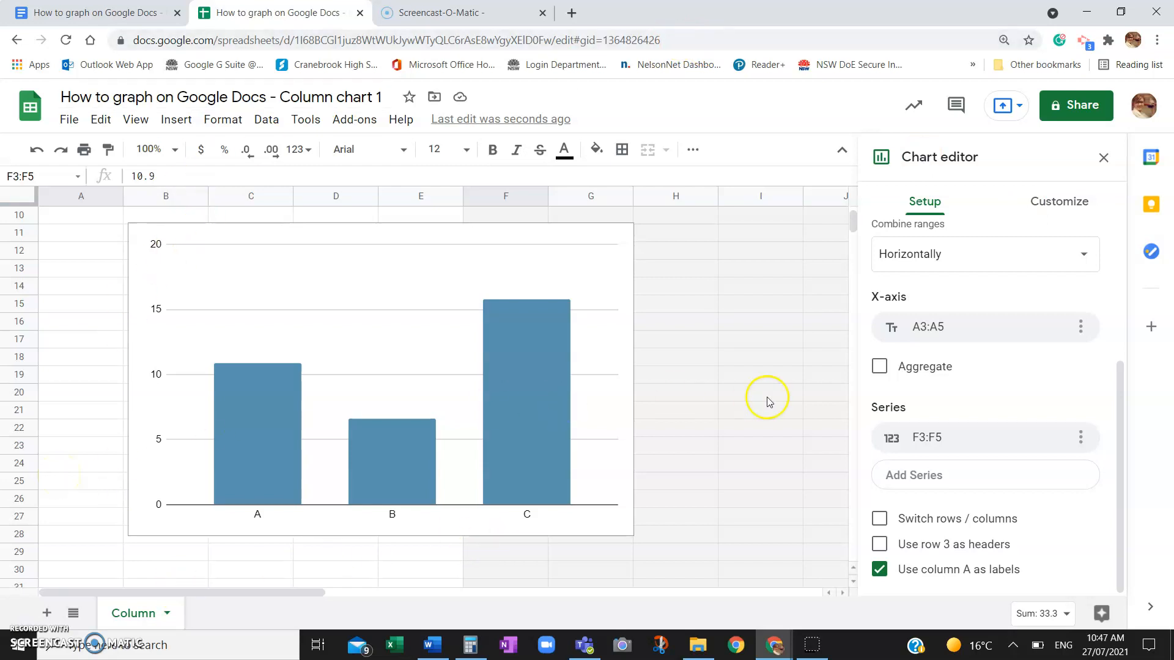
left_click(1042, 209)
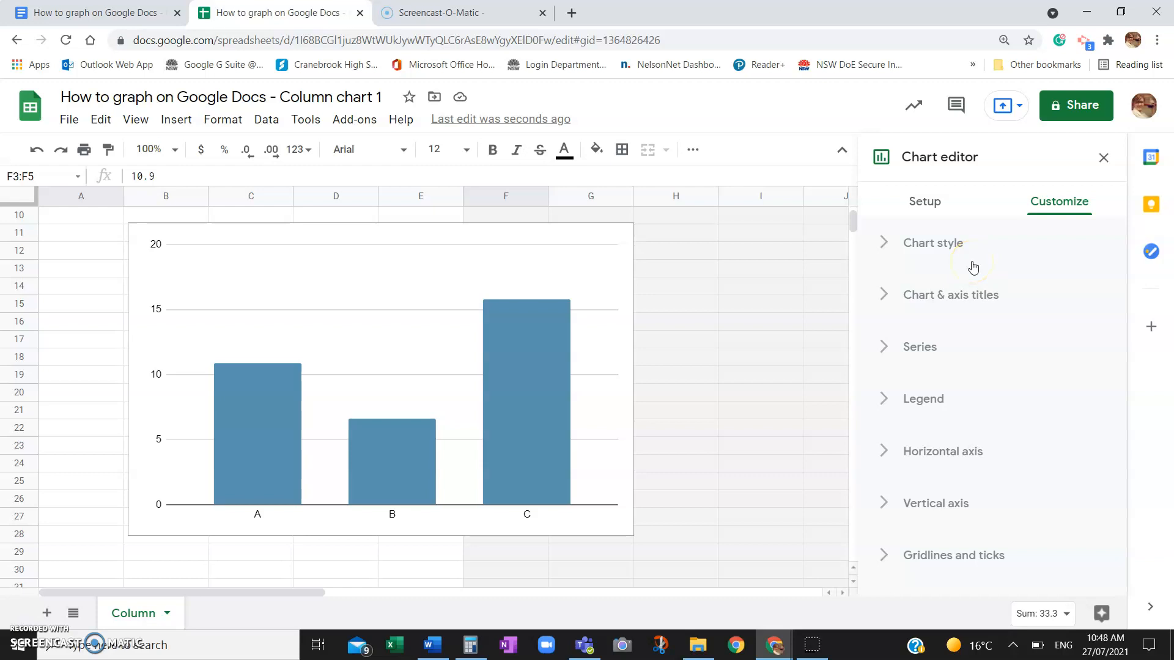
left_click(960, 301)
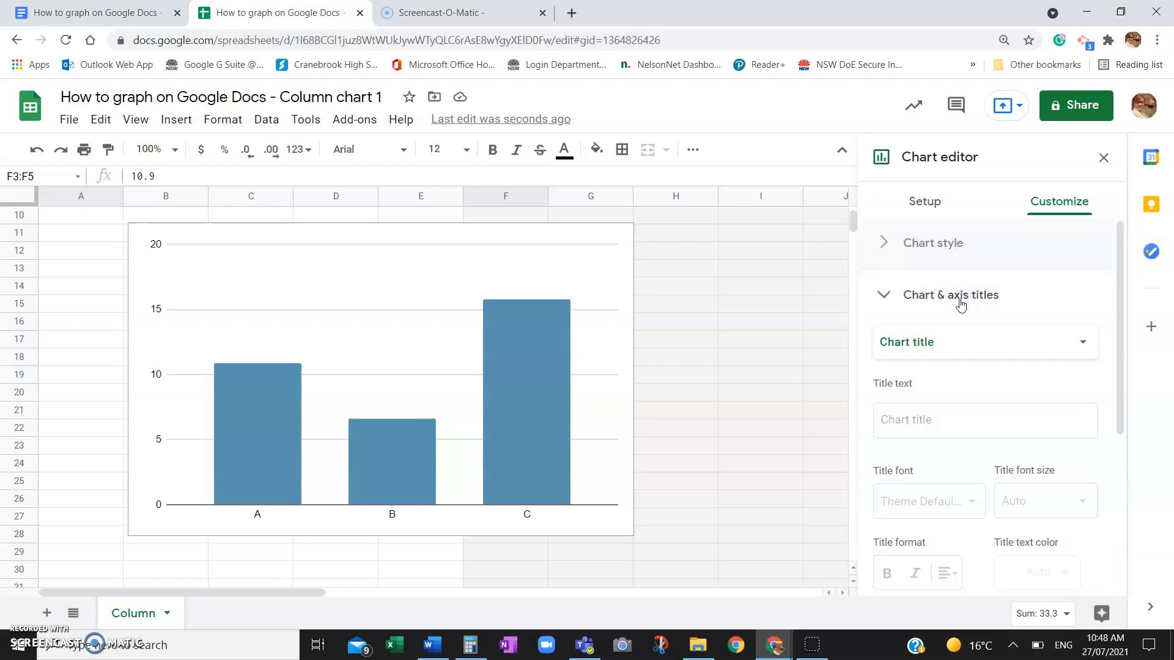
left_click(961, 344)
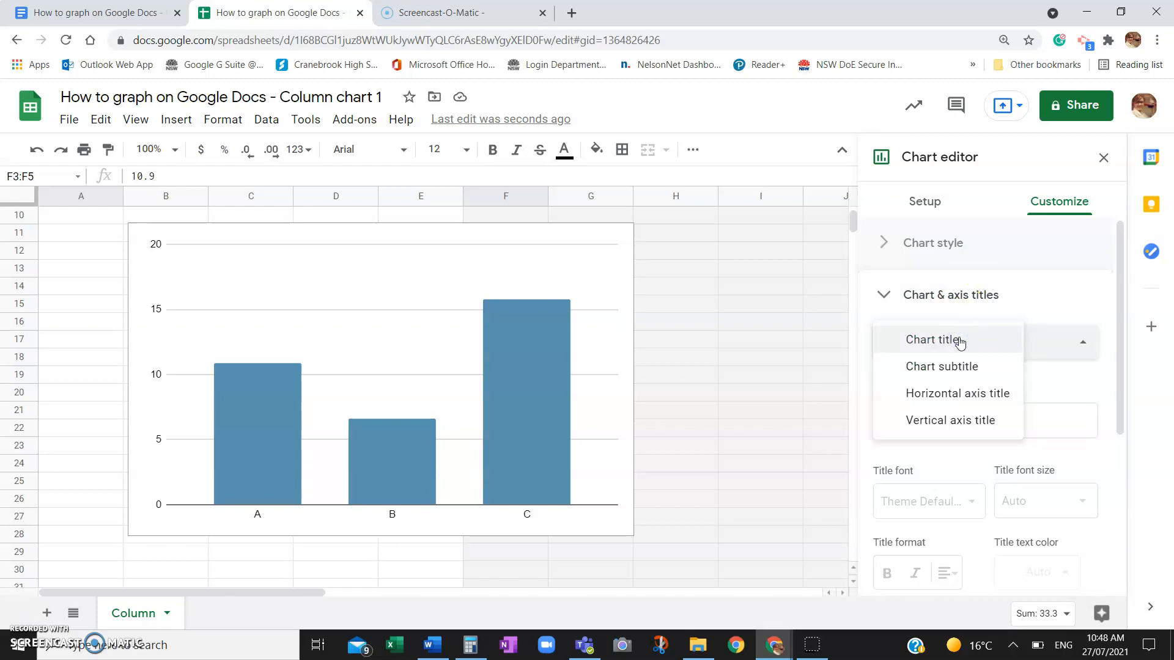
left_click(961, 340)
left_click(910, 341)
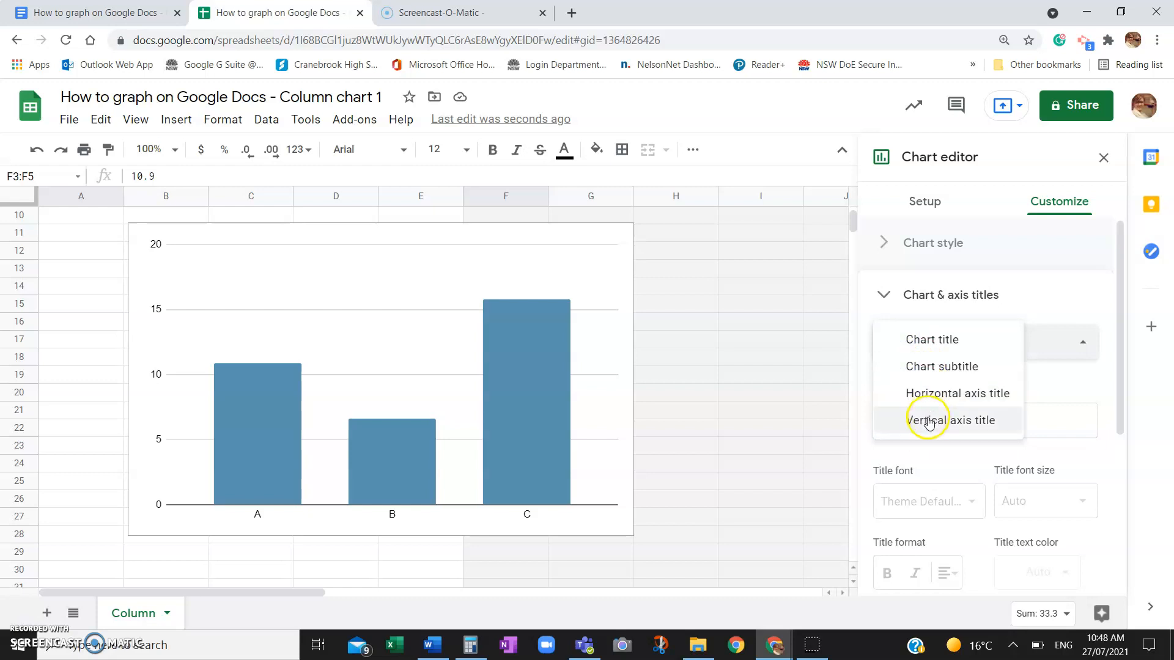
left_click(911, 339)
left_click(907, 420)
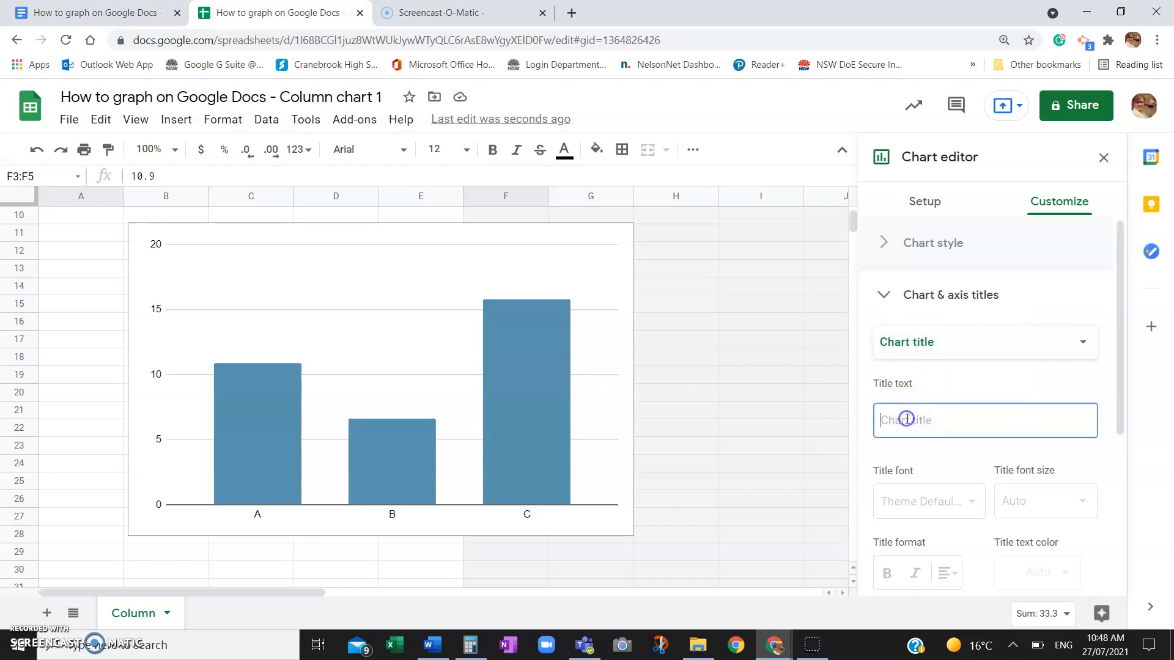
type("Di")
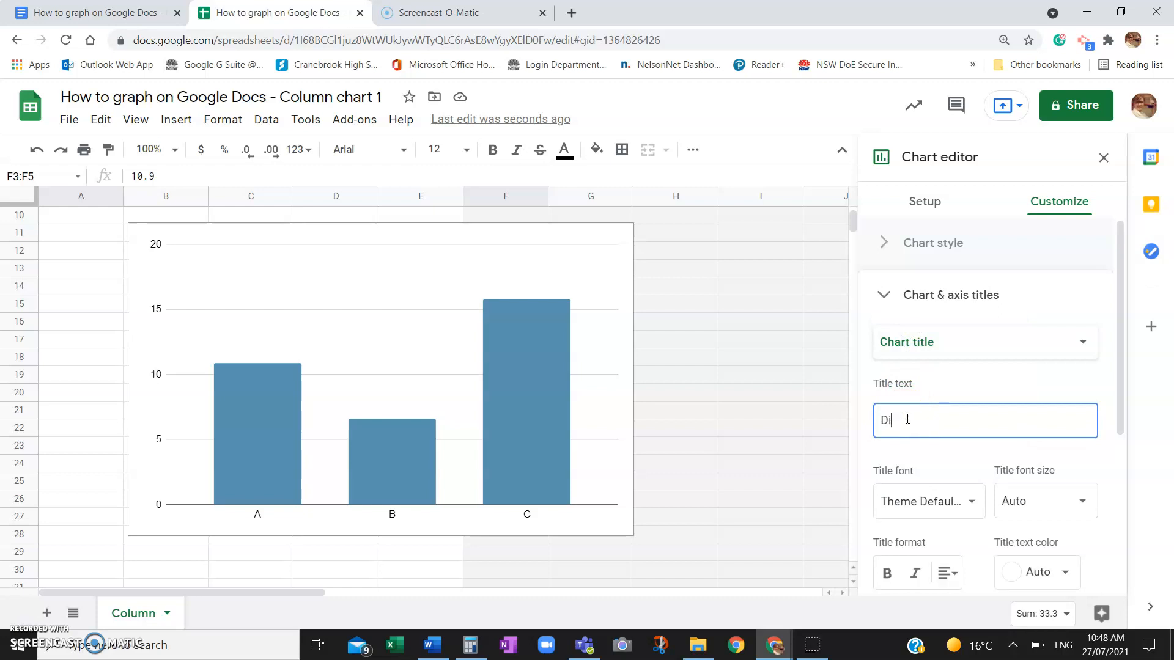
type("stance eac")
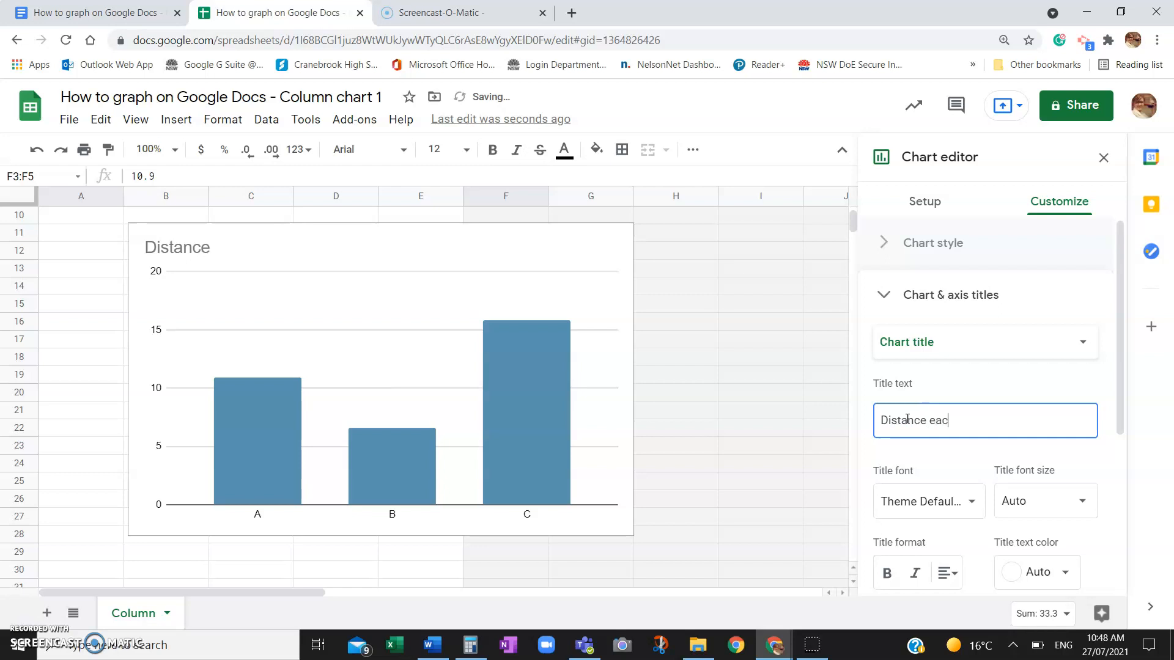
key("BackSpace")
type("m")
type(" plane")
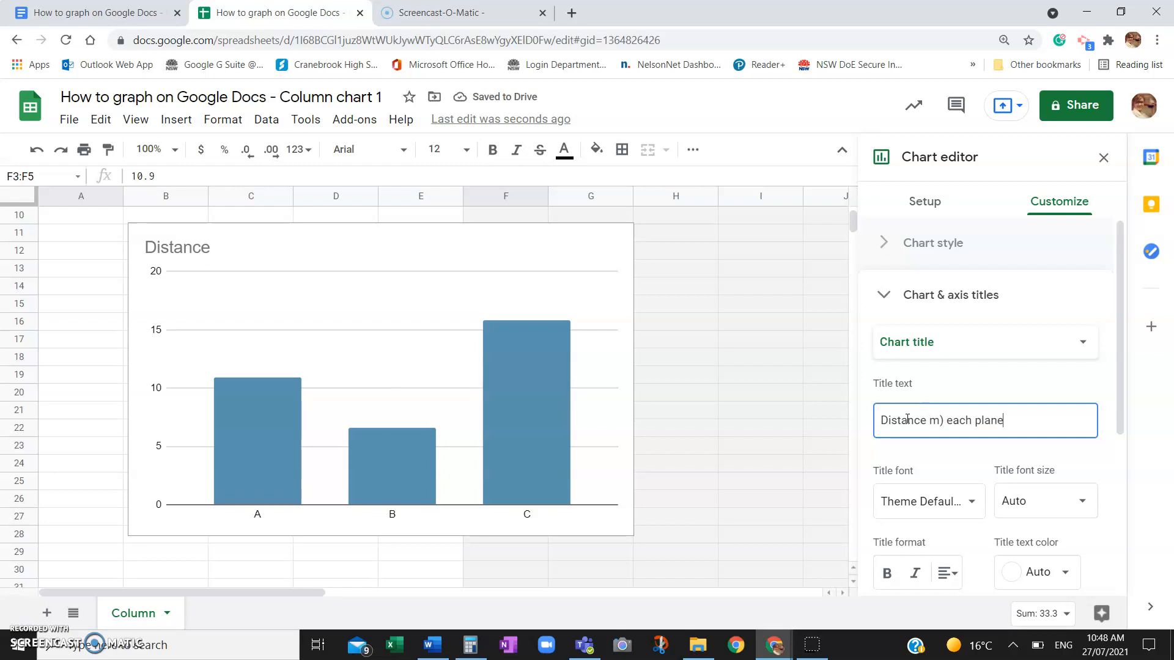
type(" flew on average")
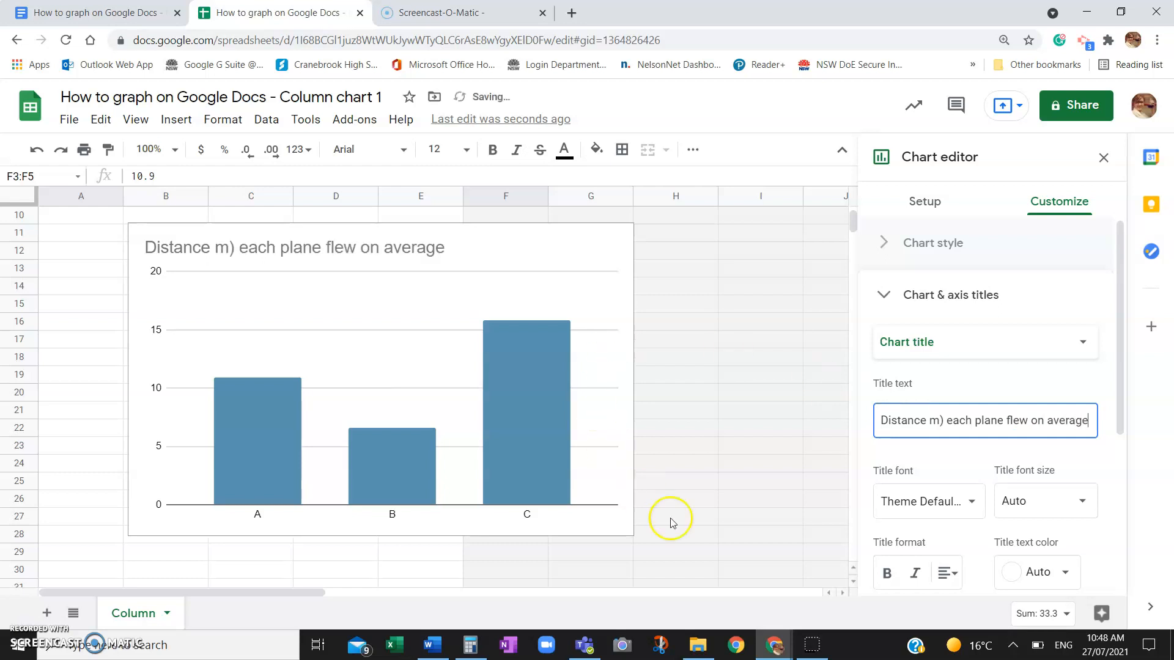
left_click(930, 418)
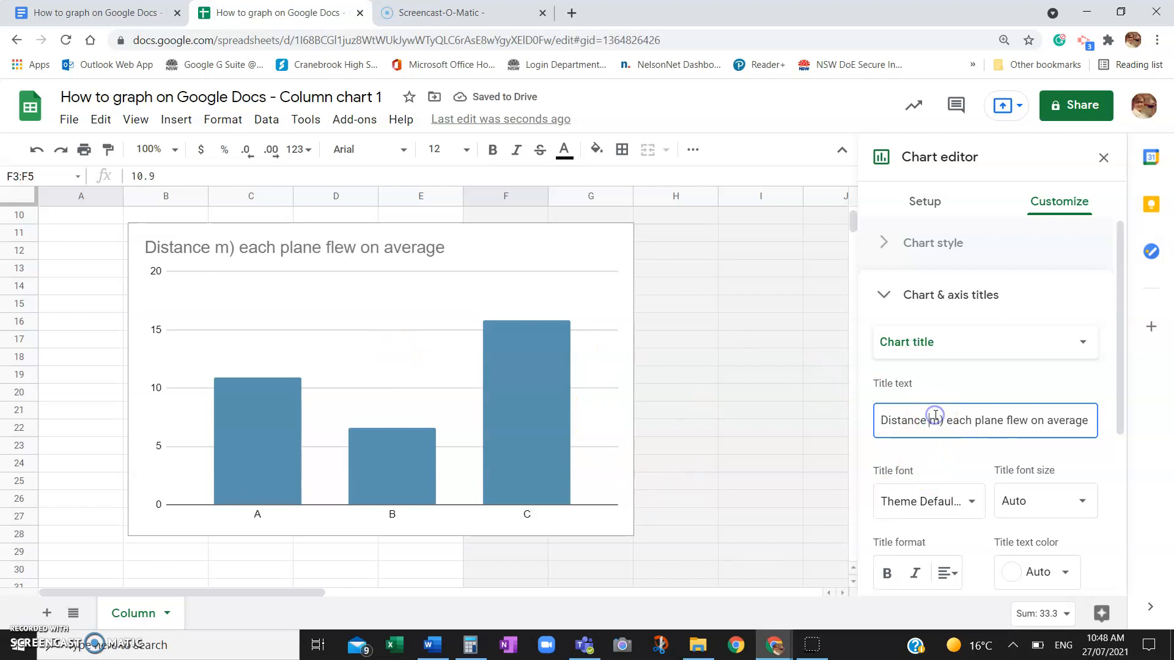
type("(")
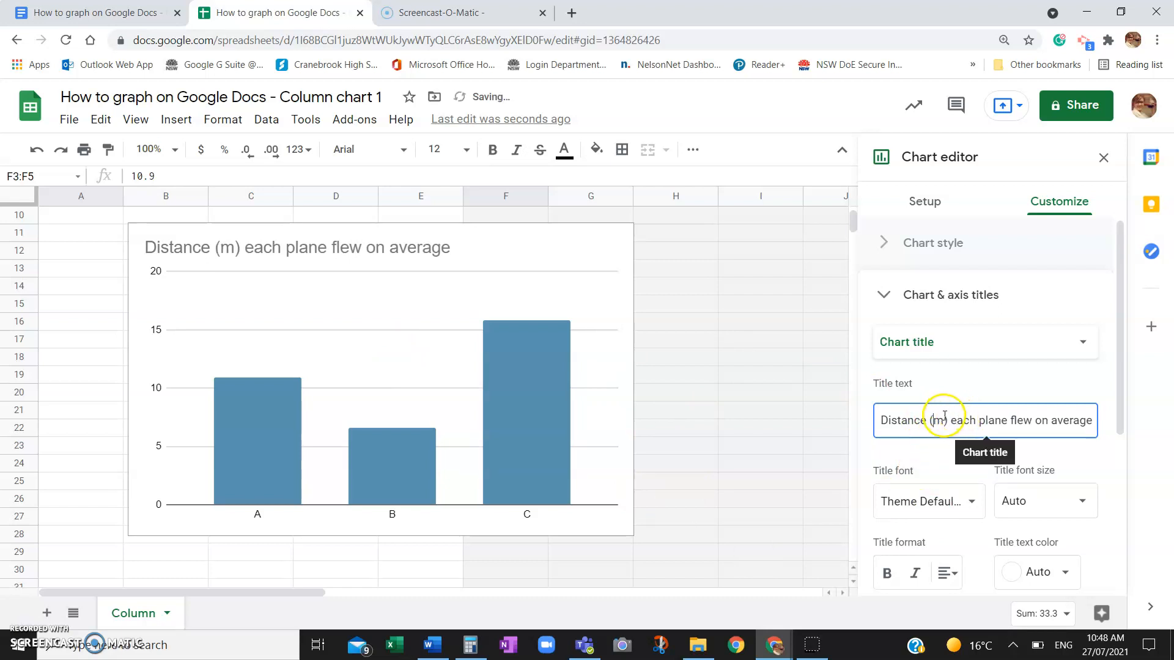
Step: Copy "Distance (m)" from the chart title into the vertical axis title and set that axis title's font size to 12
left_click_drag(947, 420, 874, 426)
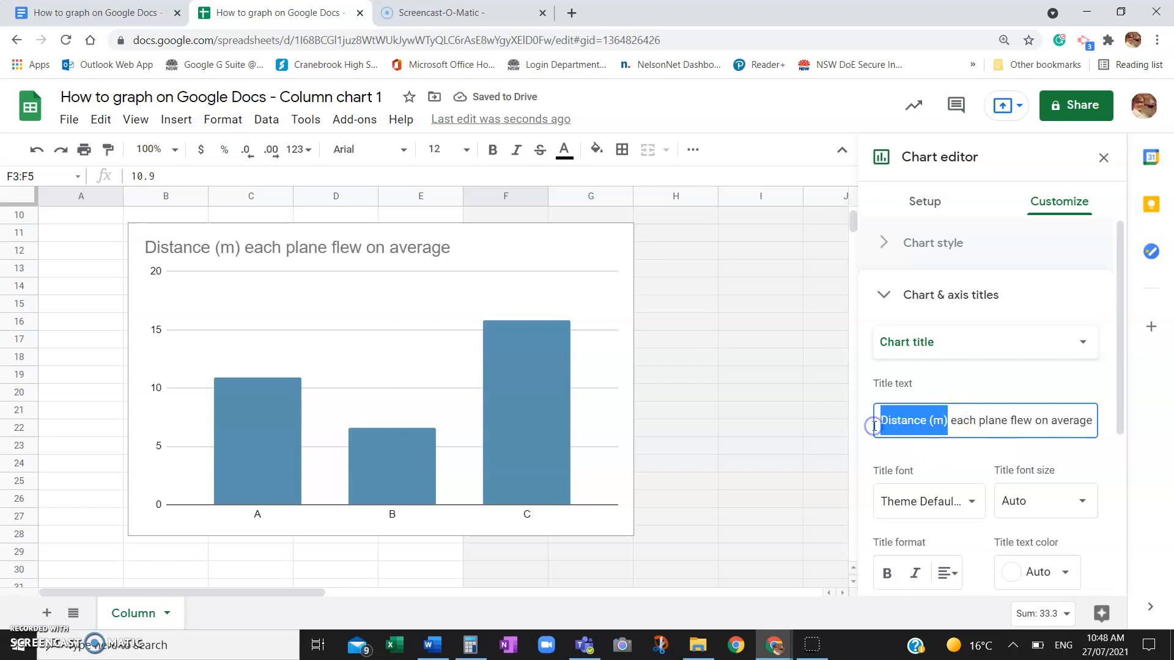
key("ctrl+c")
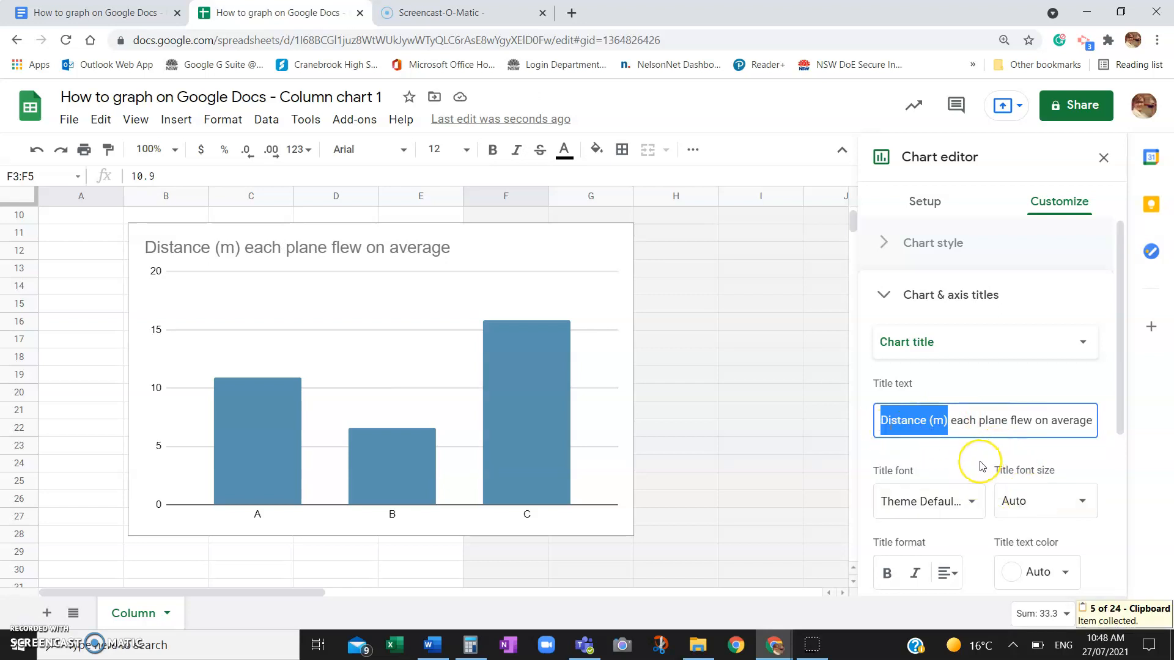
scroll(981, 466, "down", 1)
scroll(981, 466, "down", 2)
scroll(981, 468, "up", 3)
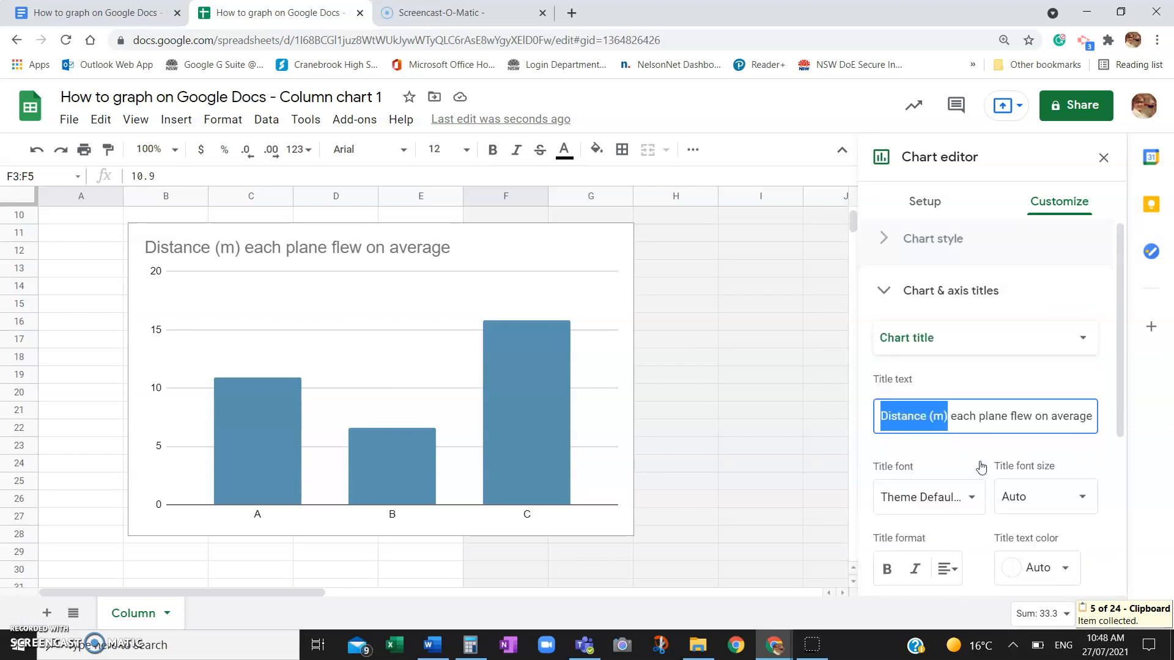
left_click(972, 349)
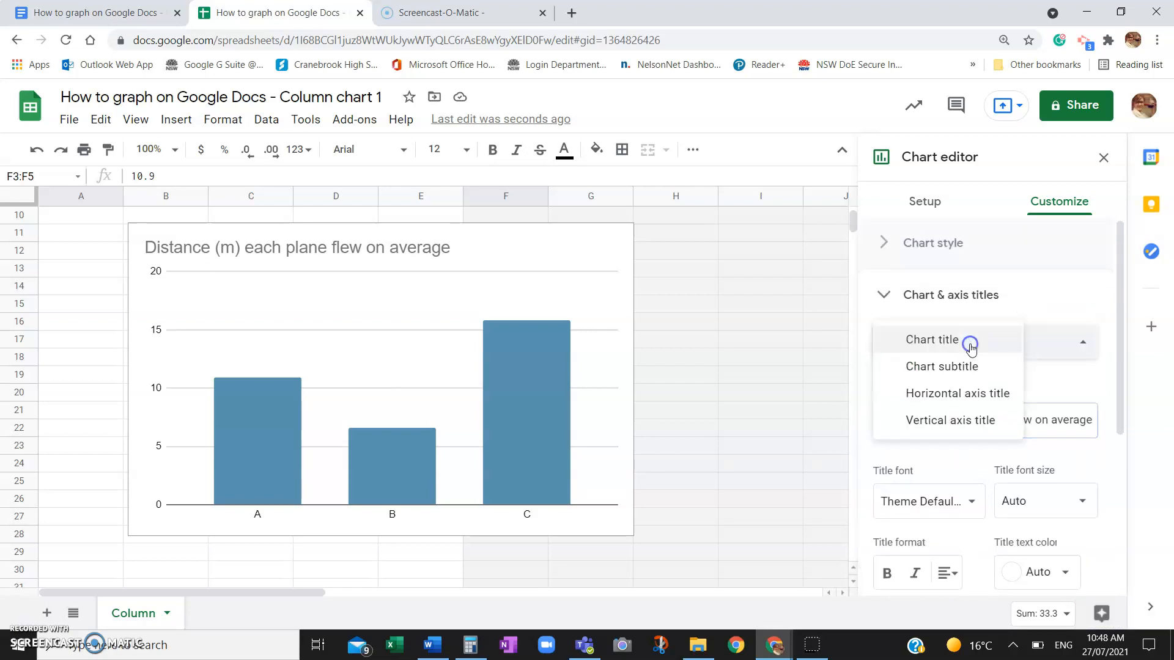
left_click(1051, 348)
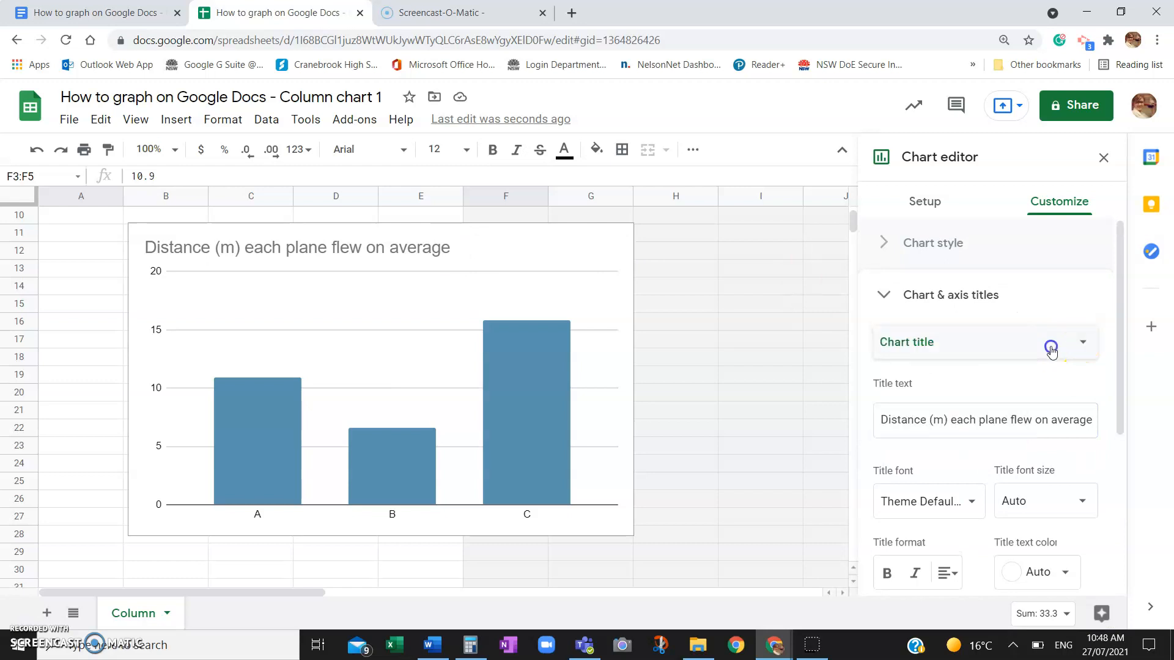
left_click(1051, 348)
left_click(997, 388)
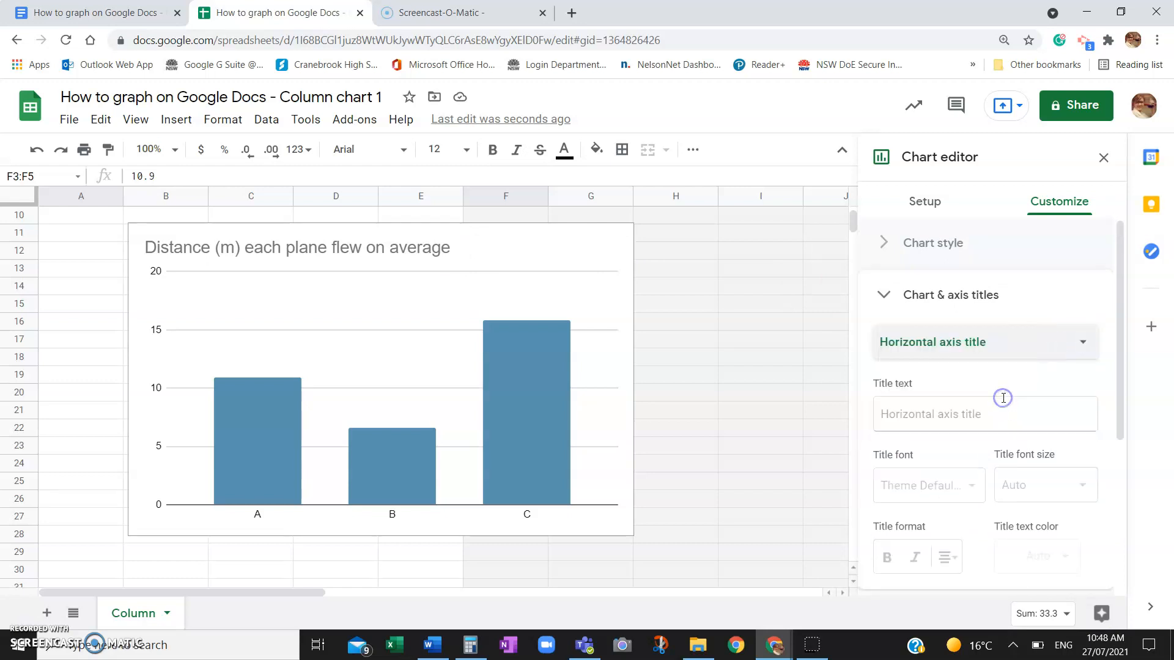
left_click(986, 361)
left_click(974, 368)
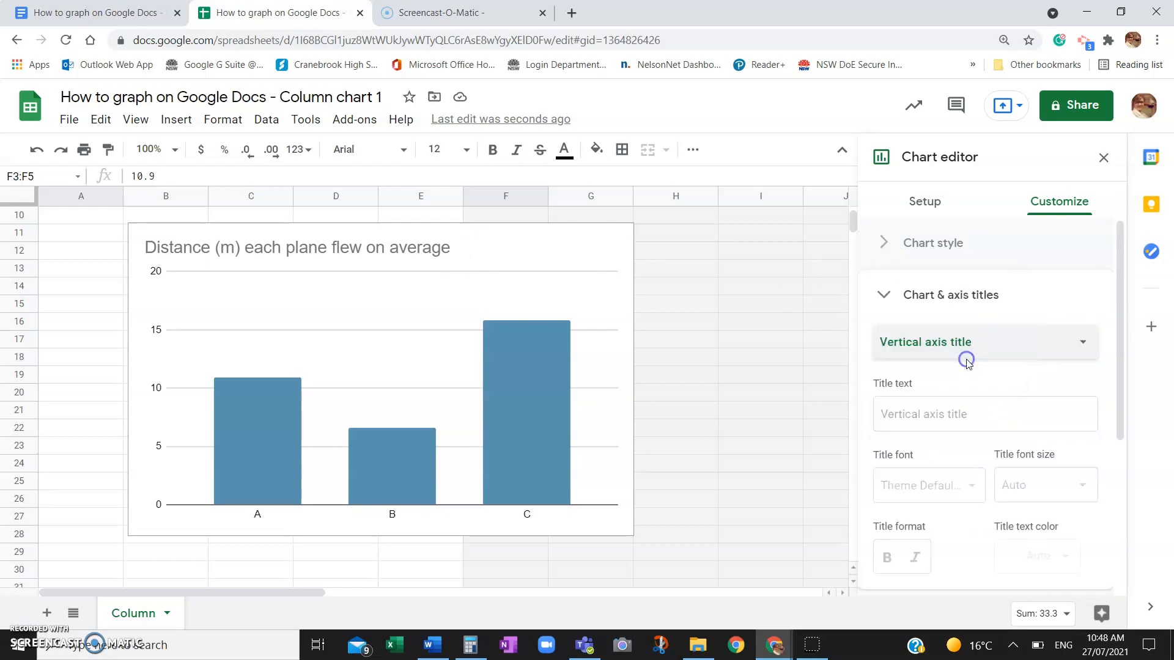
left_click(917, 414)
type("Distance (m)")
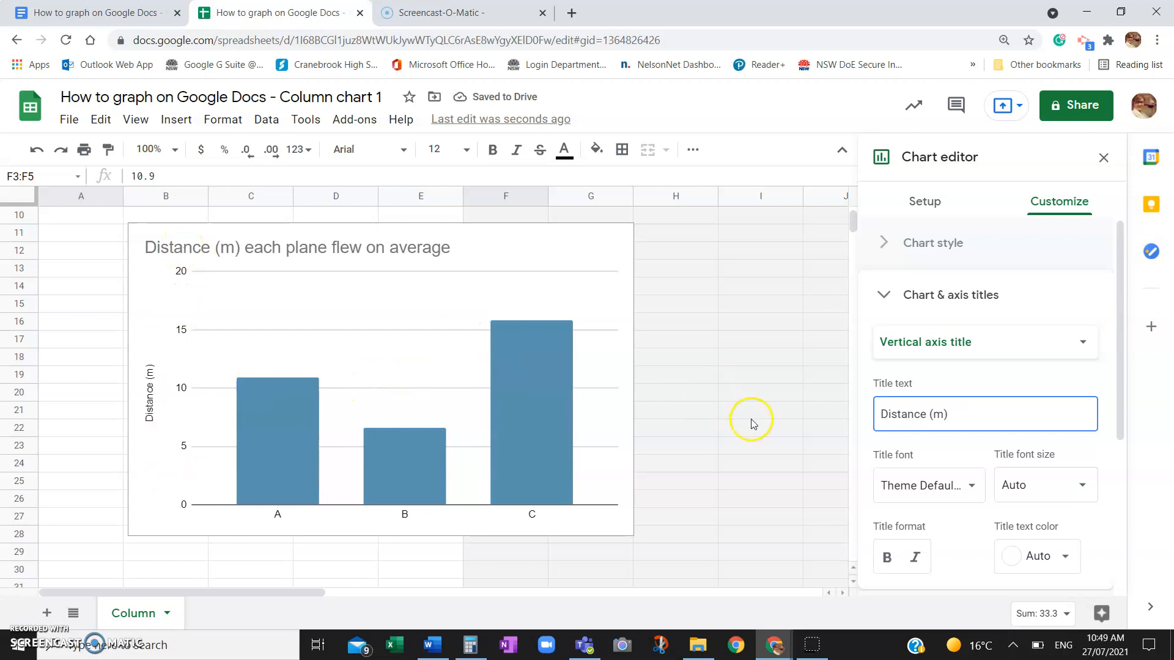
left_click(1080, 491)
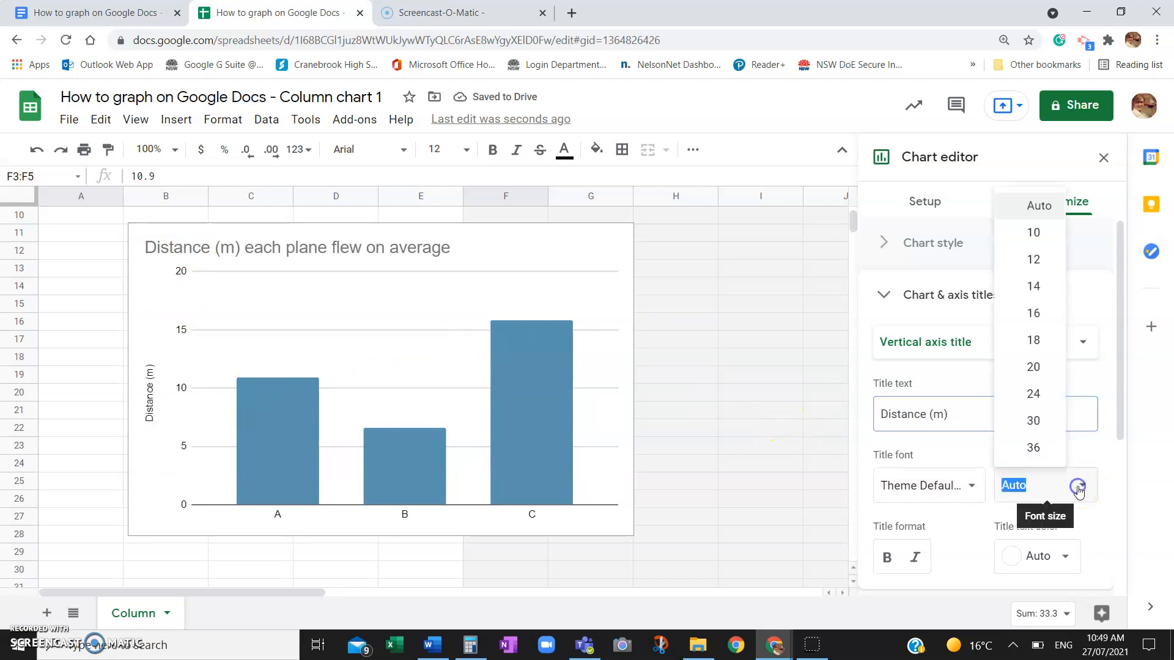
left_click(1028, 259)
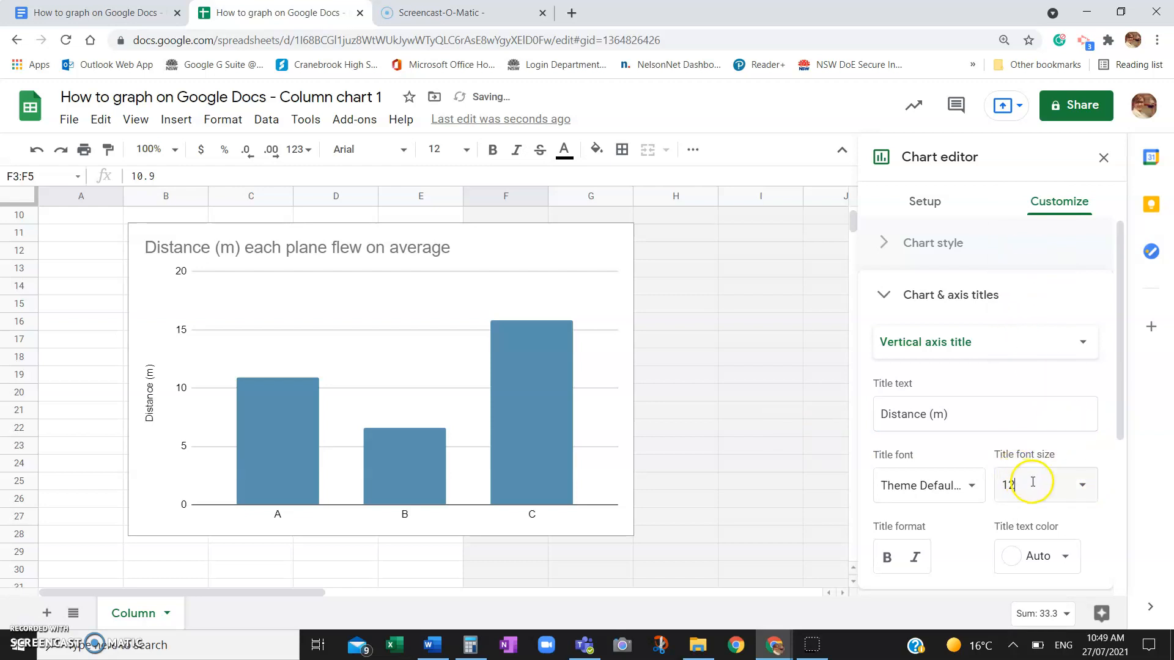
Step: Try to enlarge the vertical axis title "Distance (m)" on the chart to font size 18
left_click(1023, 447)
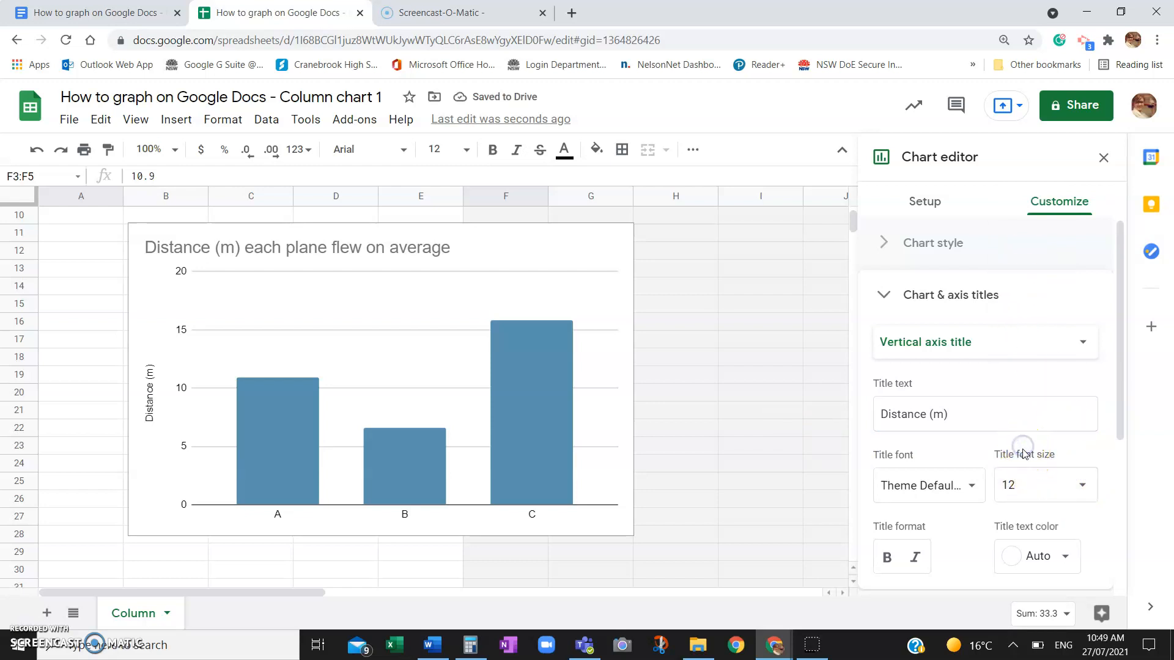
left_click(1029, 487)
left_click(1031, 488)
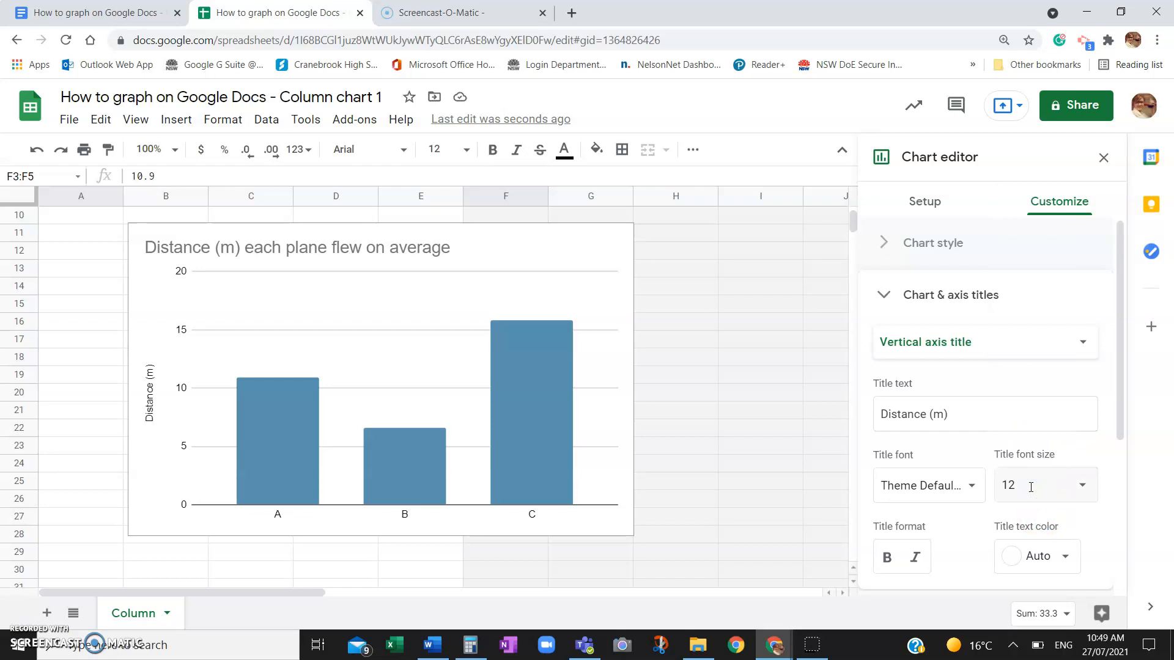
left_click(140, 393)
left_click(155, 398)
double_click(150, 398)
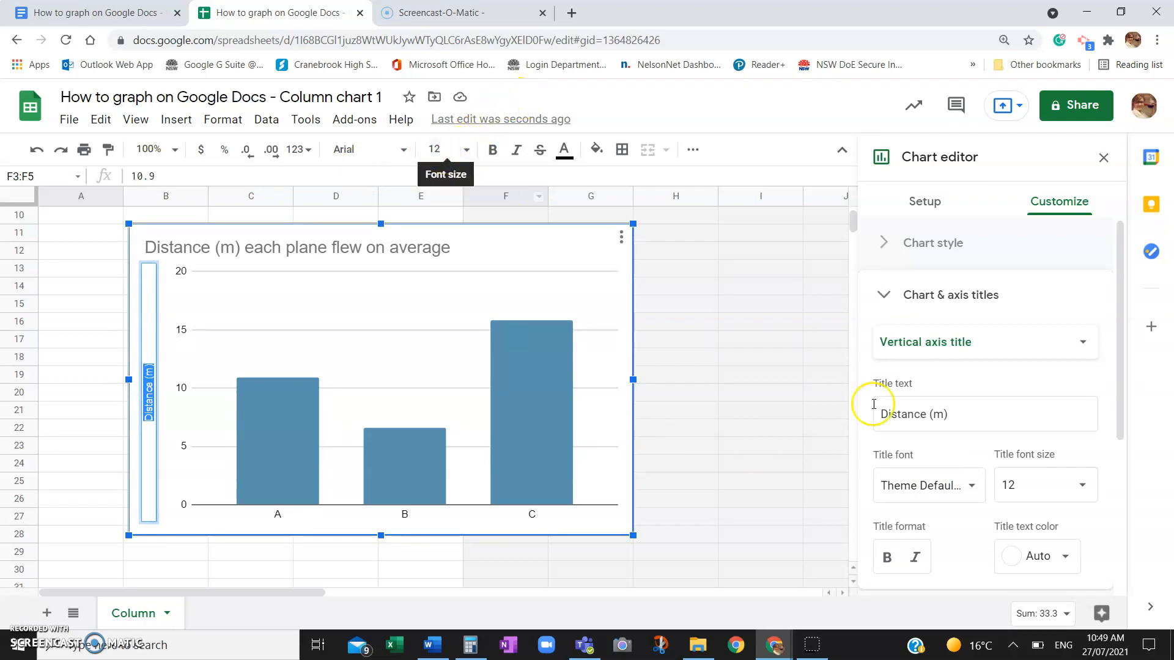
left_click(466, 149)
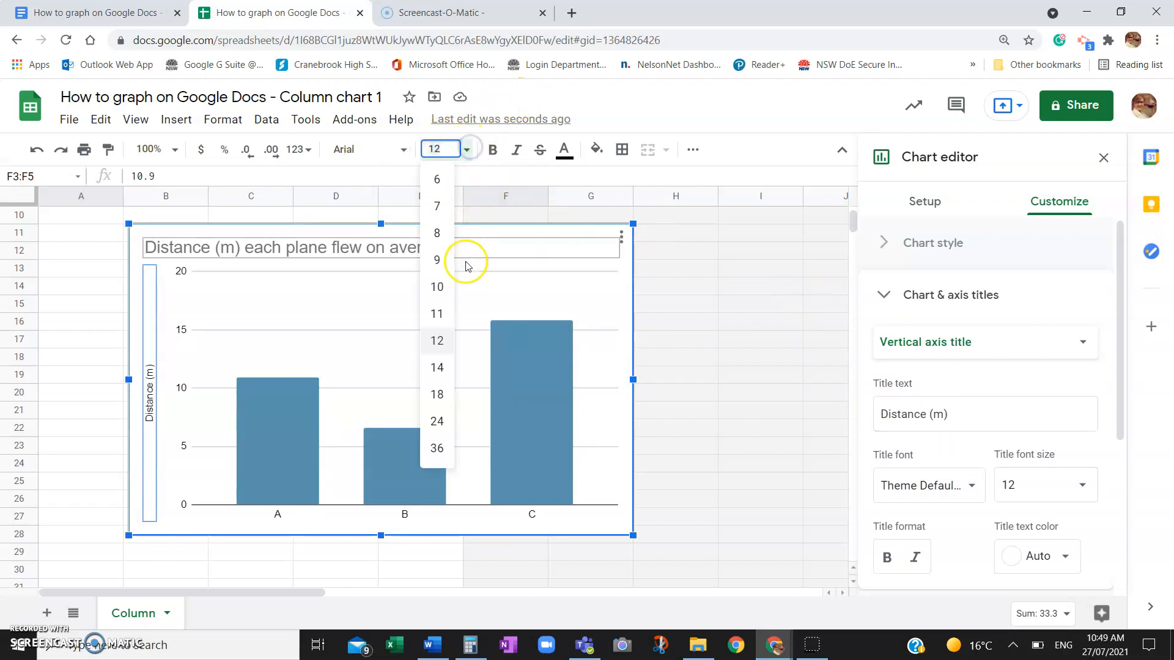
left_click(438, 395)
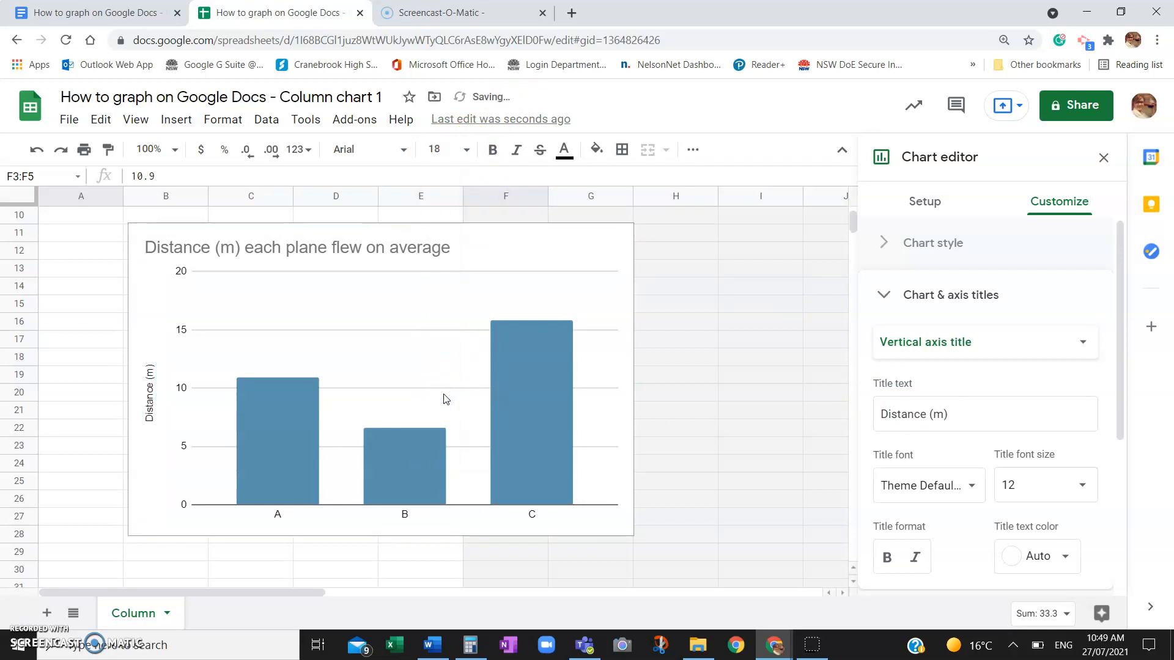
left_click(148, 391)
left_click(148, 391)
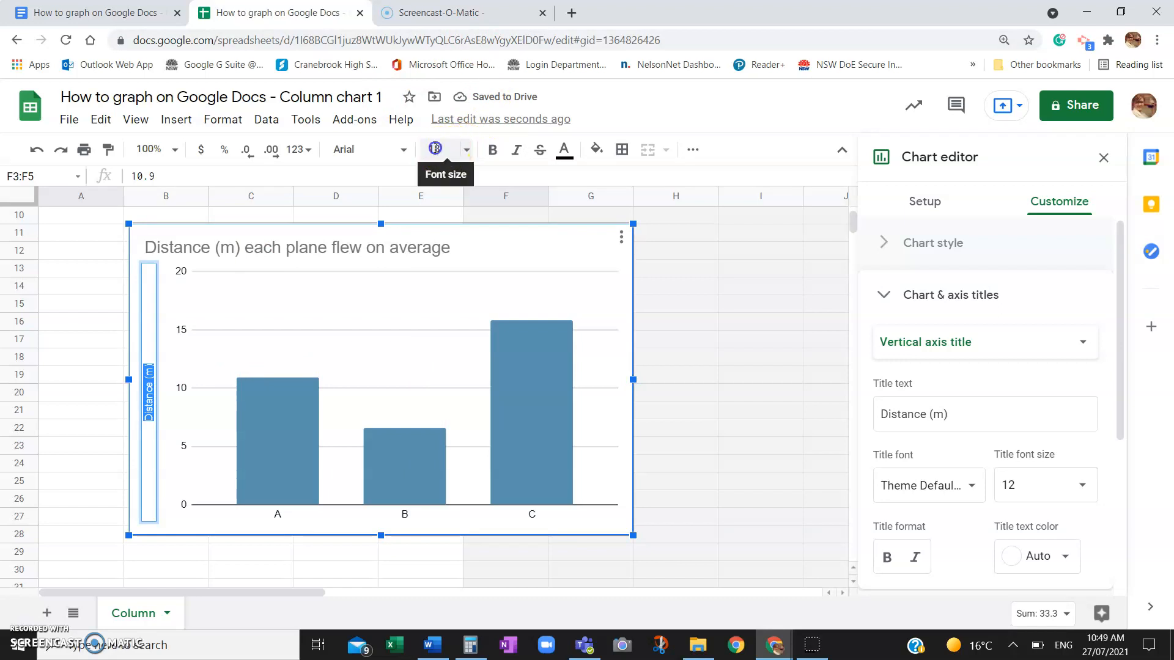
left_click(436, 149)
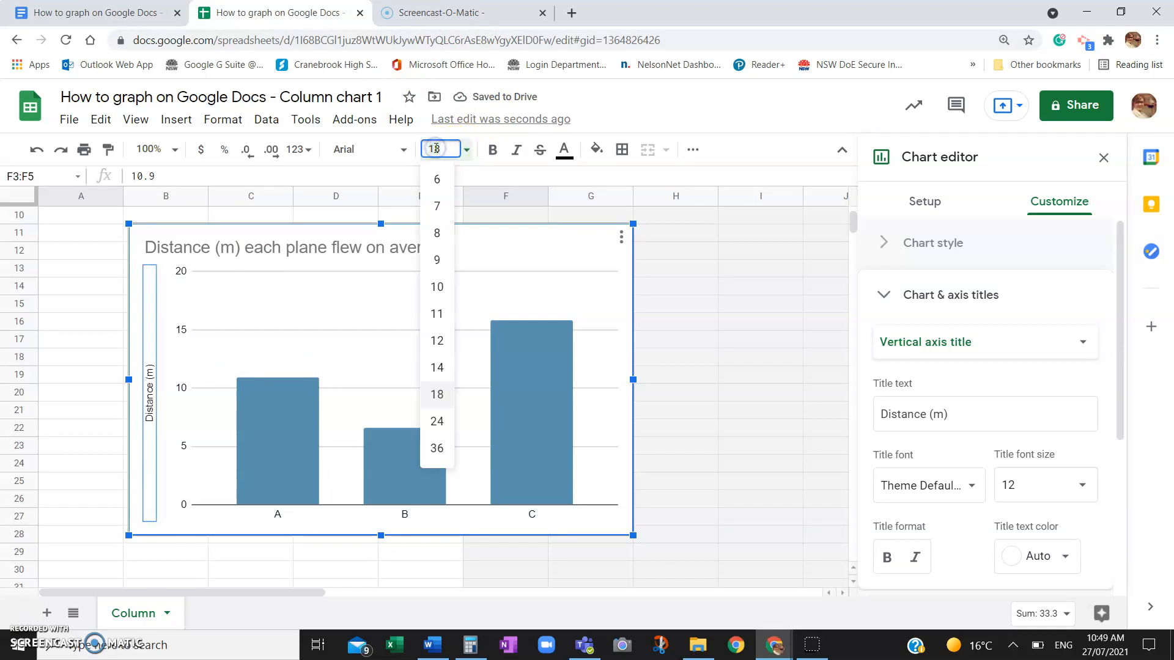
left_click(443, 387)
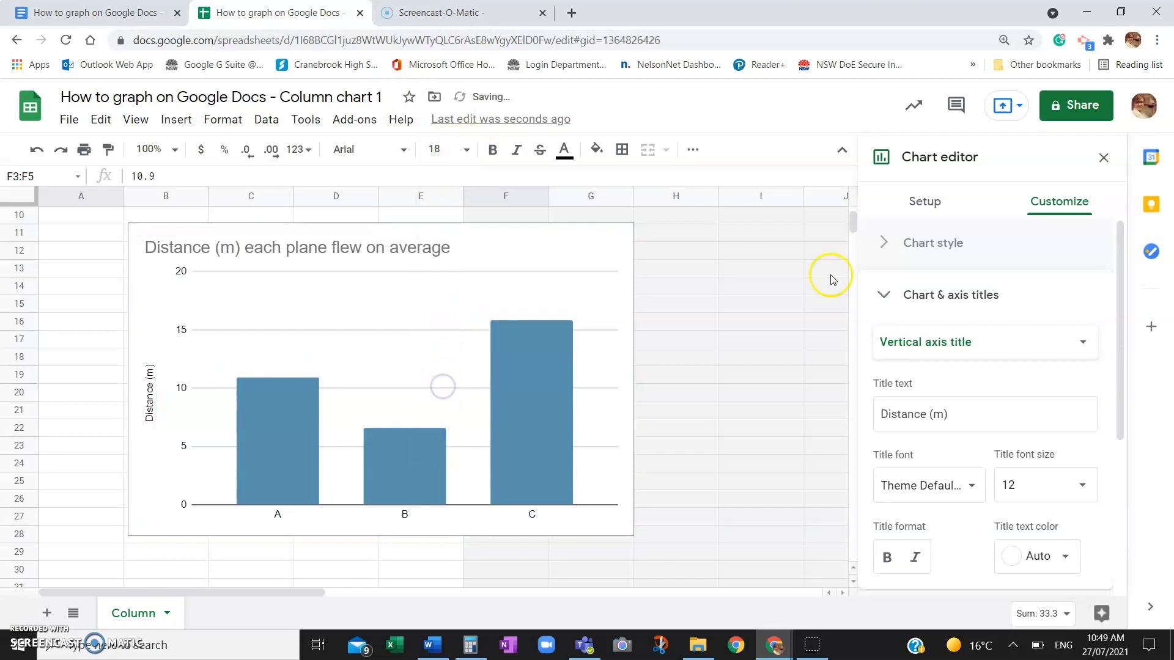
Step: Set the vertical axis title's font size to 18 and its font to Arial, and close the chart editor
left_click(1032, 492)
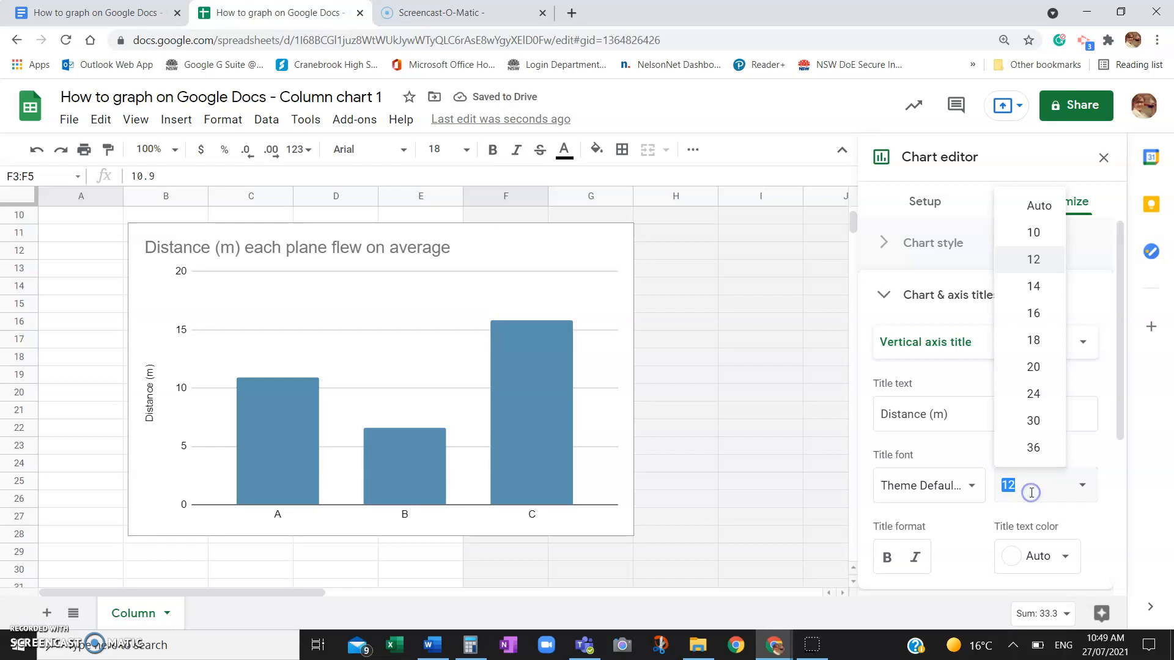
left_click(1034, 339)
left_click(974, 486)
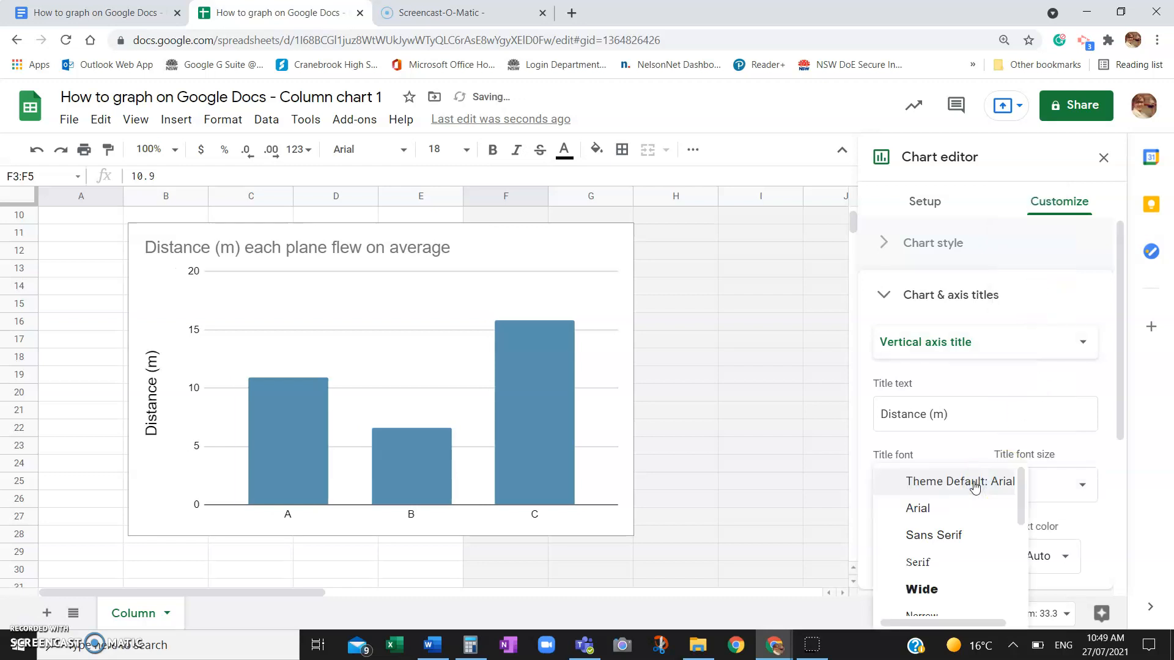
left_click(972, 509)
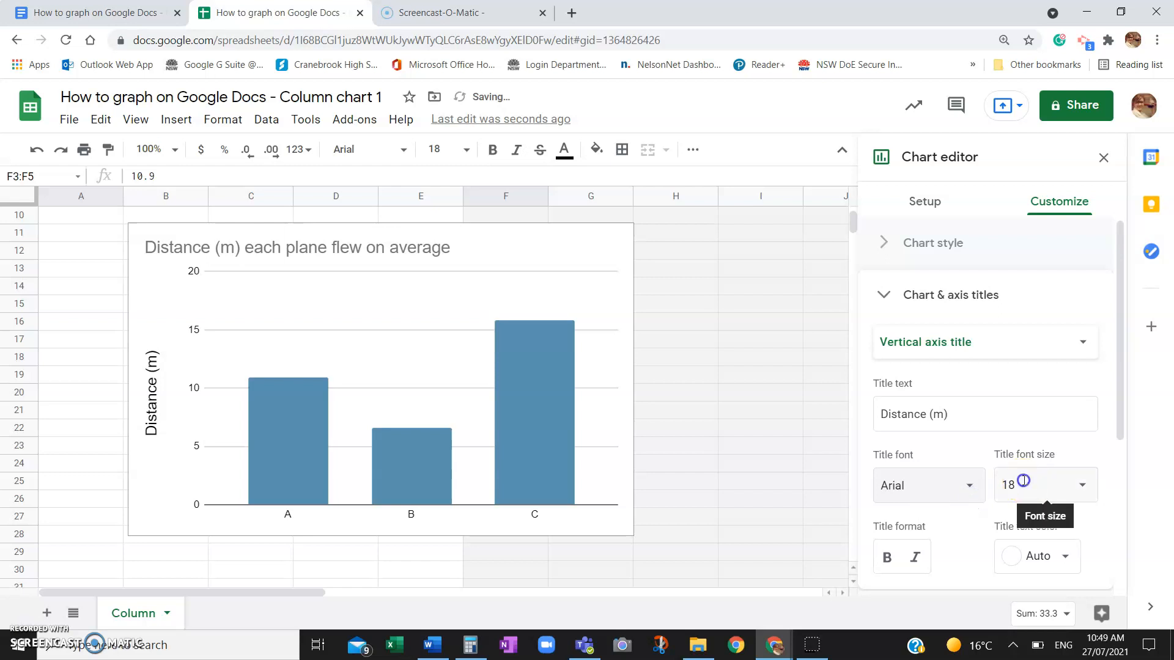
left_click(1024, 481)
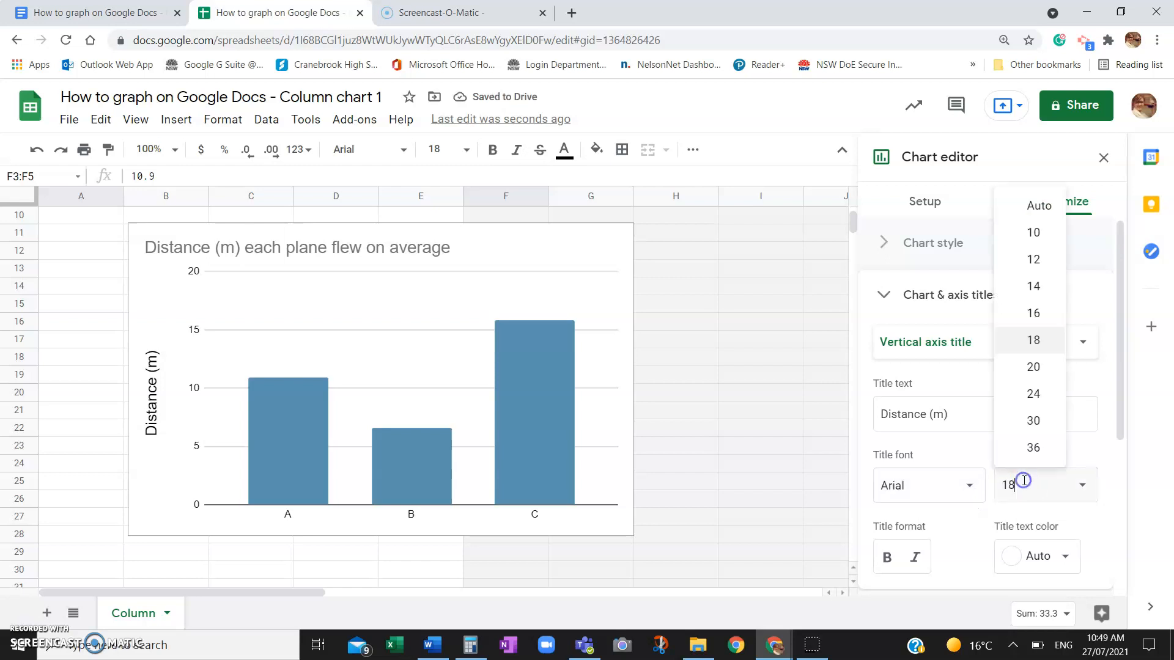
left_click(800, 391)
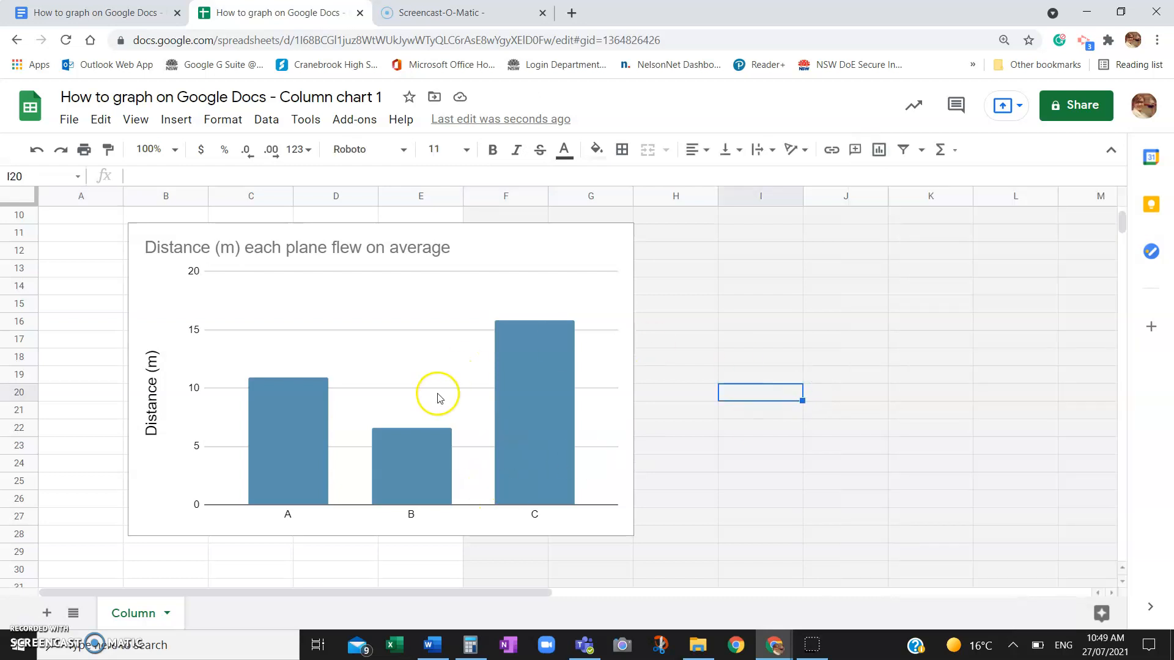
Step: Reopen the column chart for editing and bring up the text settings of its horizontal axis title
left_click(451, 283)
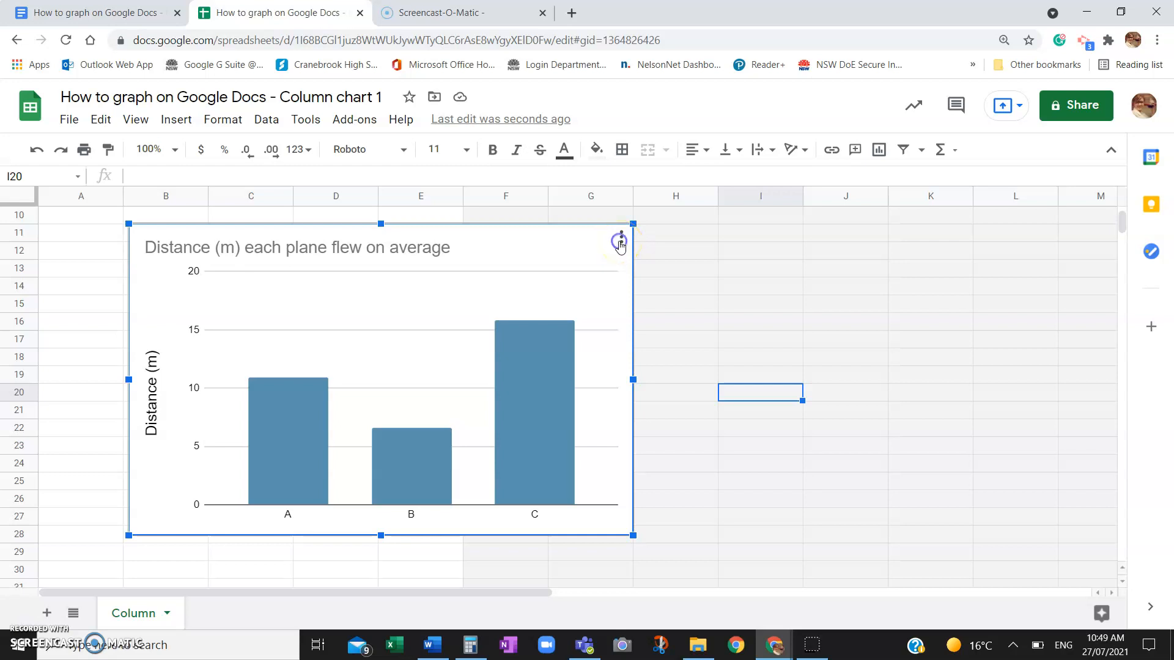
left_click(620, 242)
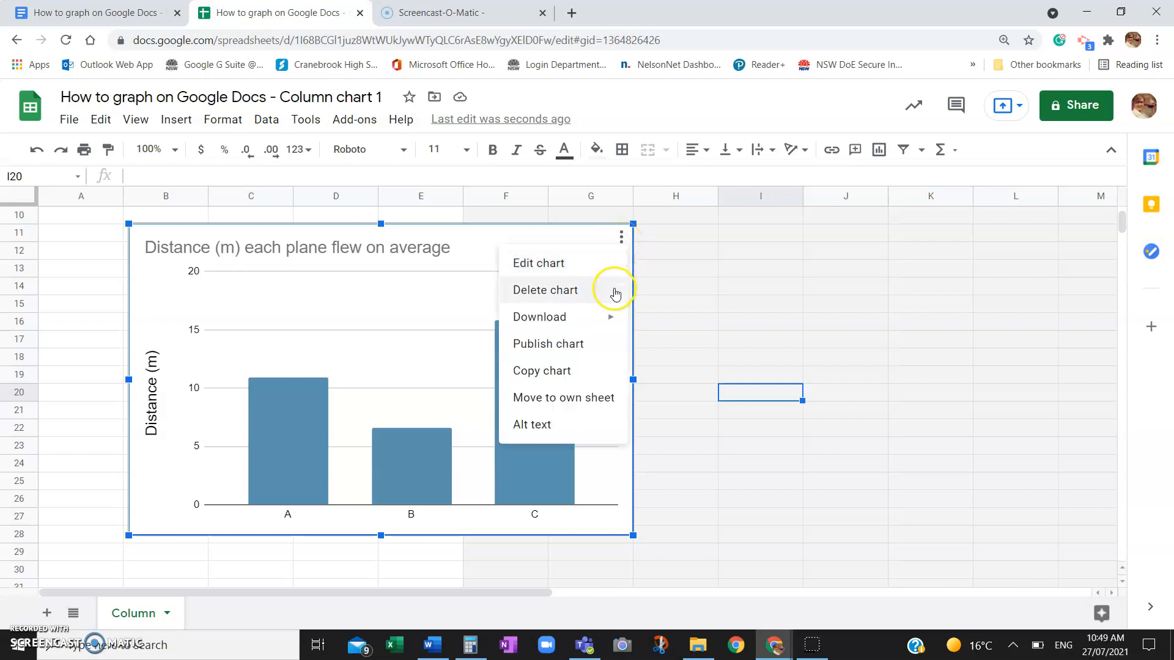
left_click(597, 264)
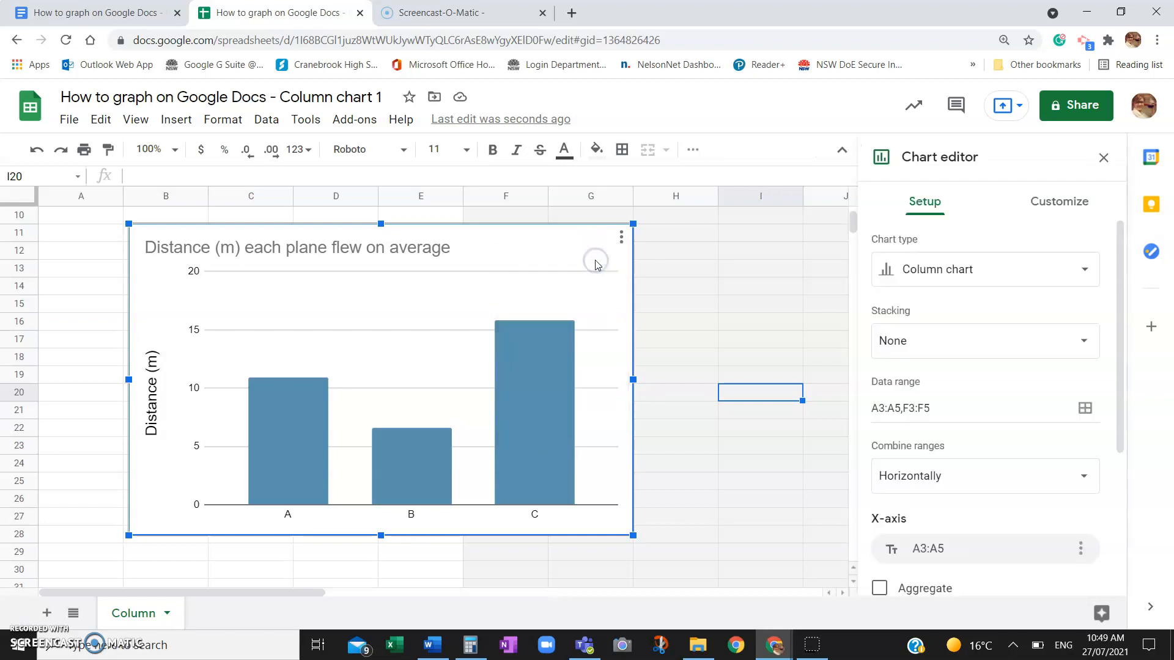
left_click(1075, 206)
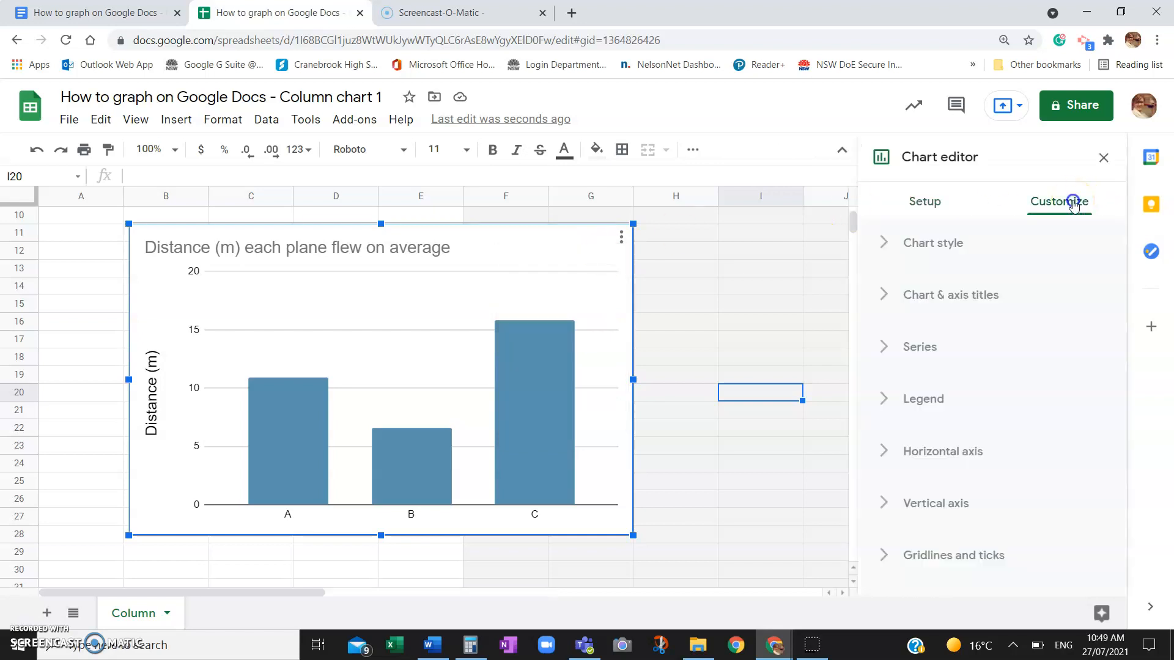
left_click(1003, 299)
left_click(985, 342)
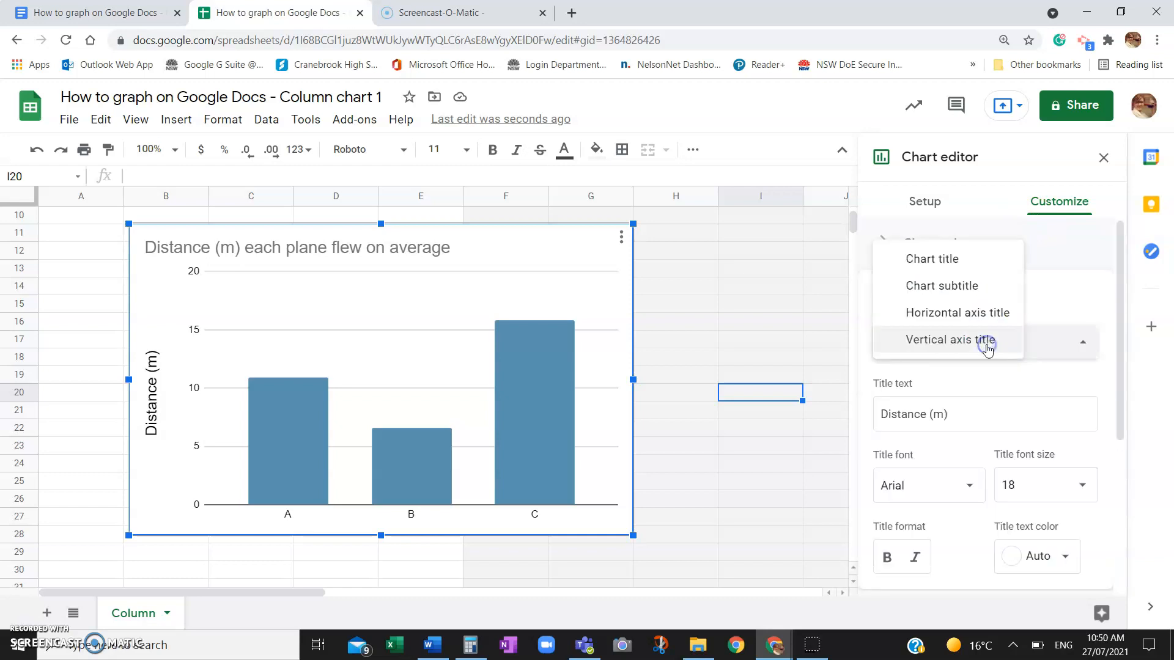
left_click(974, 314)
left_click(928, 420)
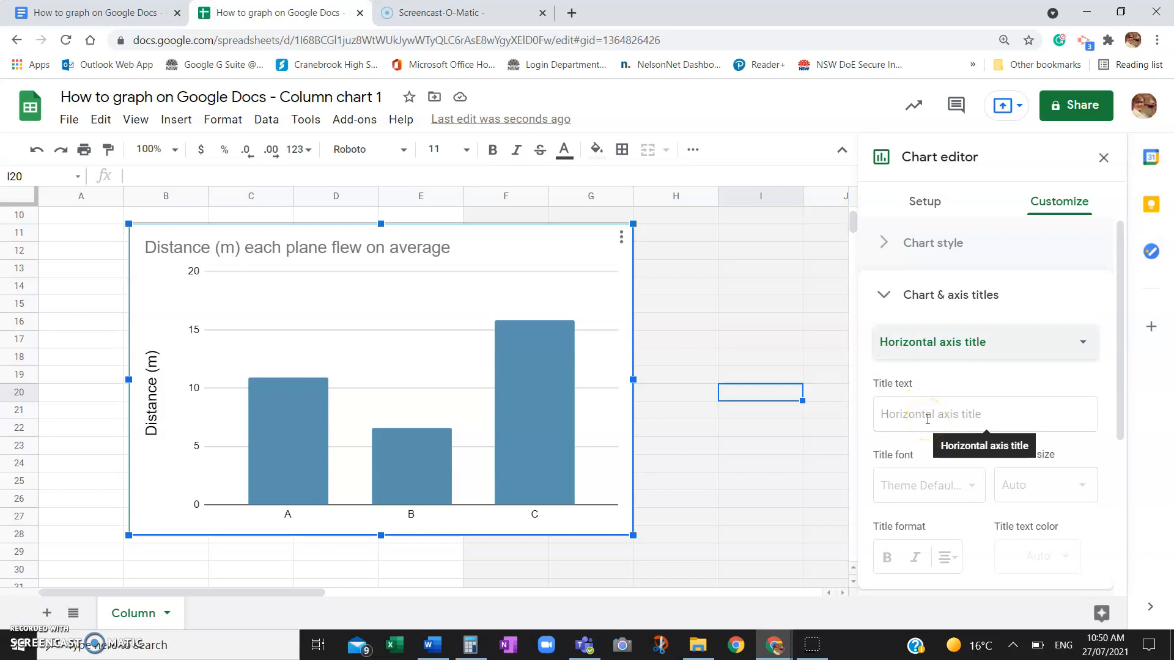
left_click(927, 420)
type("T")
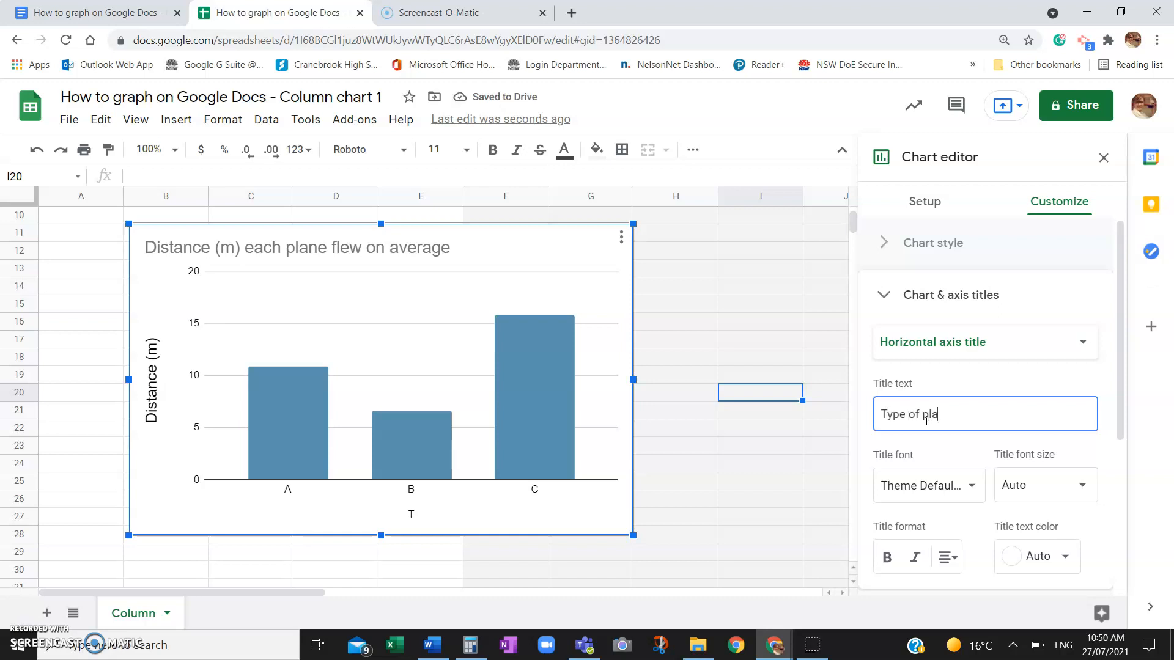
type("ype of pa")
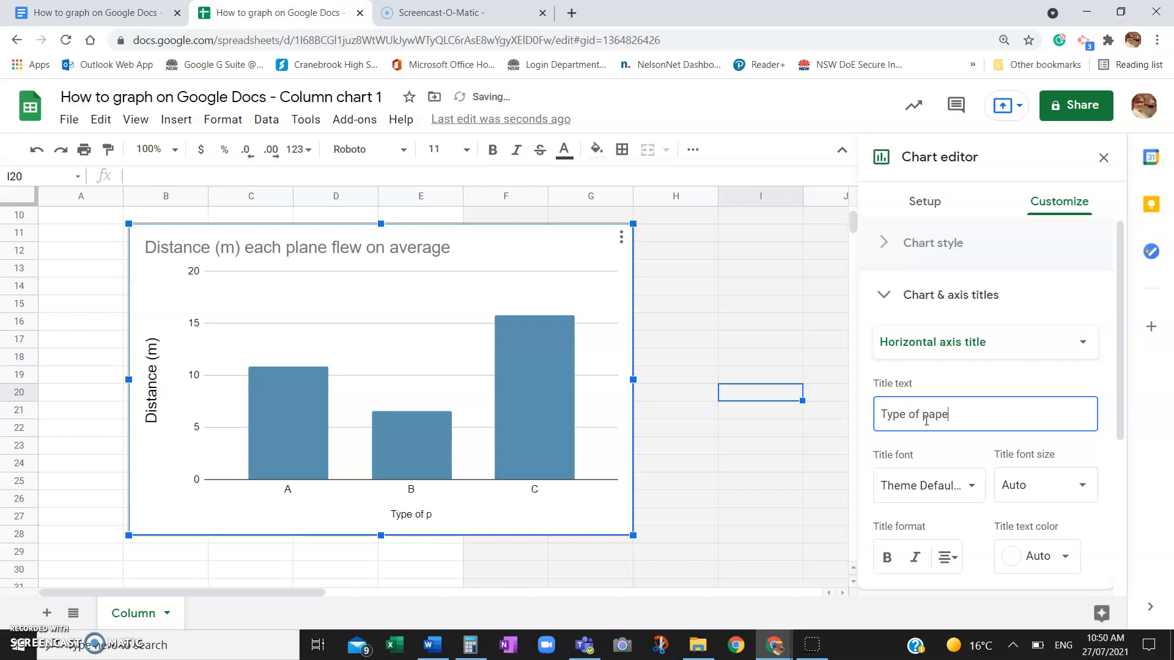
key("BackSpace")
key("BackSpace")
key("BackSpace")
key("BackSpace")
key("BackSpace")
key("BackSpace")
key("BackSpace")
key("BackSpace")
key("BackSpace")
key("BackSpace")
key("BackSpace")
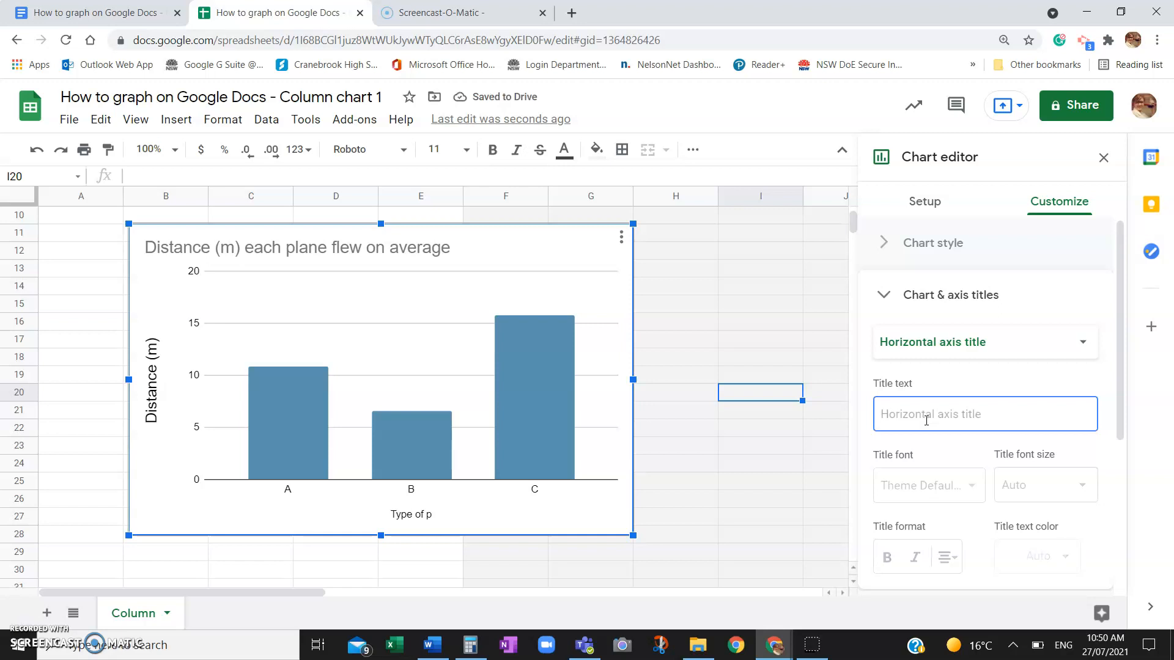
Step: Enter a horizontal axis title starting with "Model of"
type("Model of")
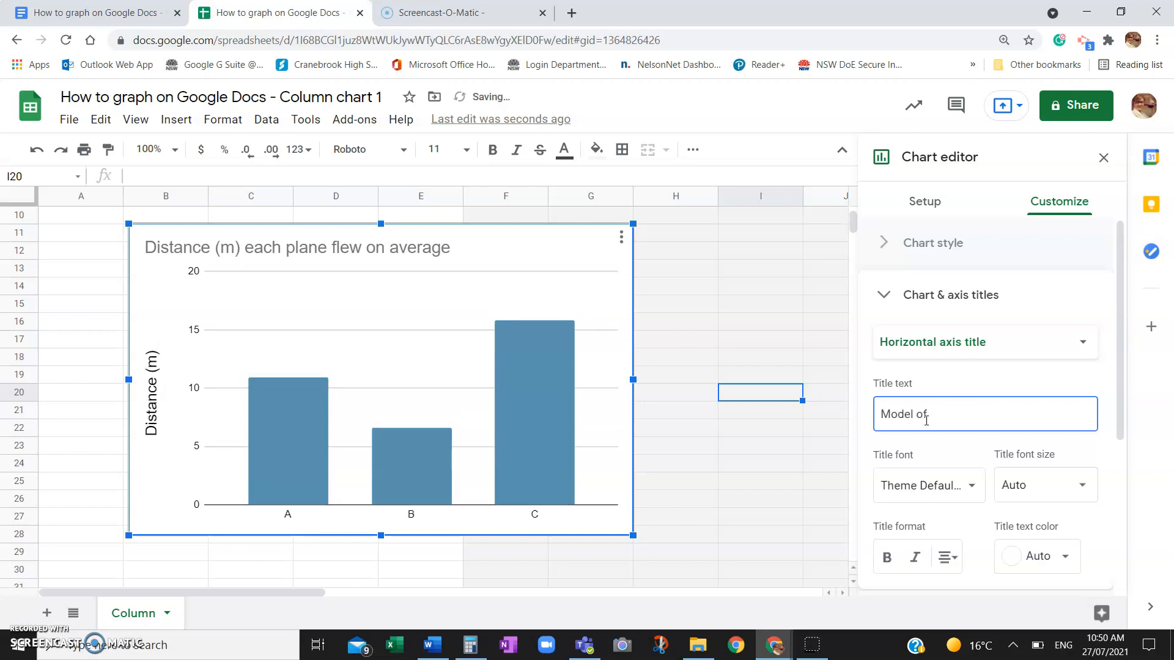